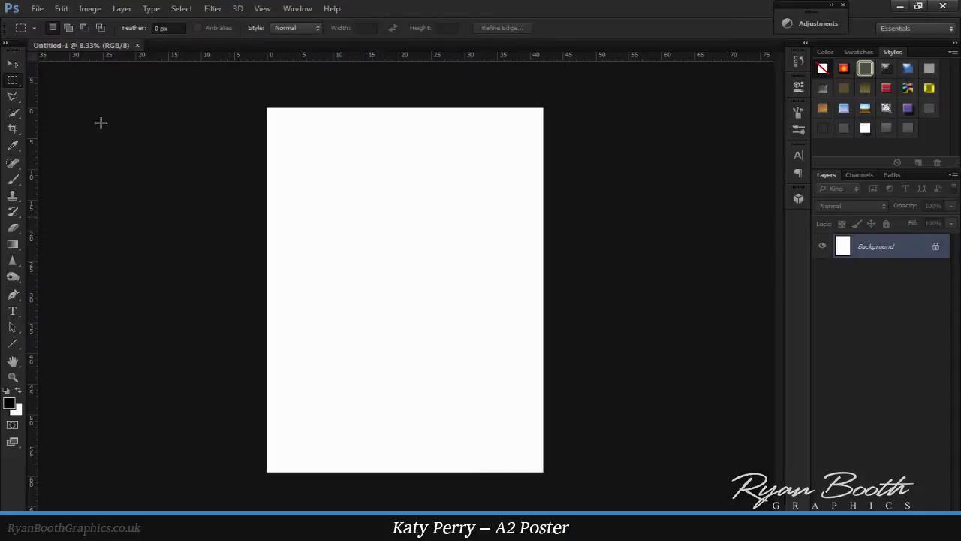
- Create the poster document and fill its Background with light grey #e7e7e7
{"action": "left_click", "coordinate": [15, 410]}
{"action": "left_click", "coordinate": [558, 187]}
{"action": "key", "text": "Return"}
{"action": "key", "text": "ctrl+BackSpace"}
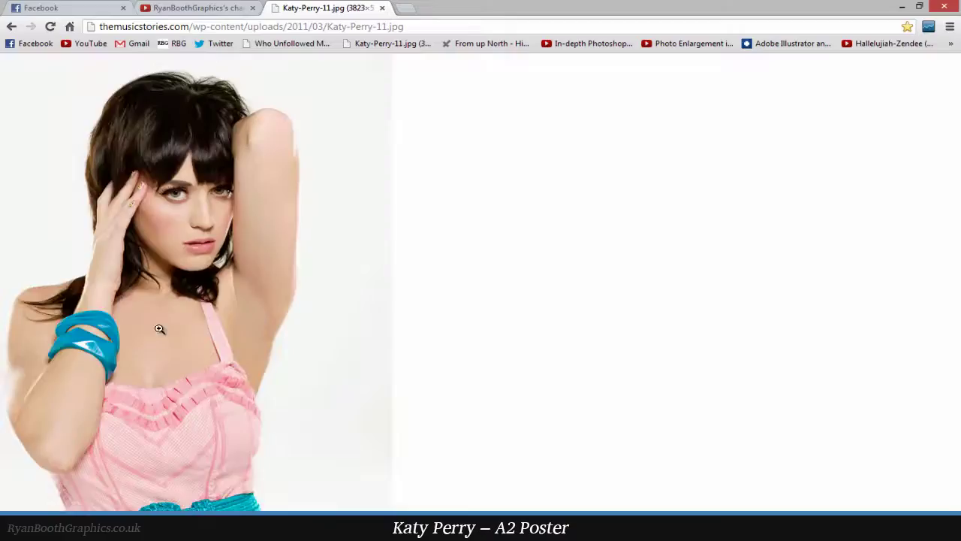
- Paste the Katy Perry photo, delete everything outside the marquee, and enlarge it to about 134%
{"action": "key", "text": "ctrl+v"}
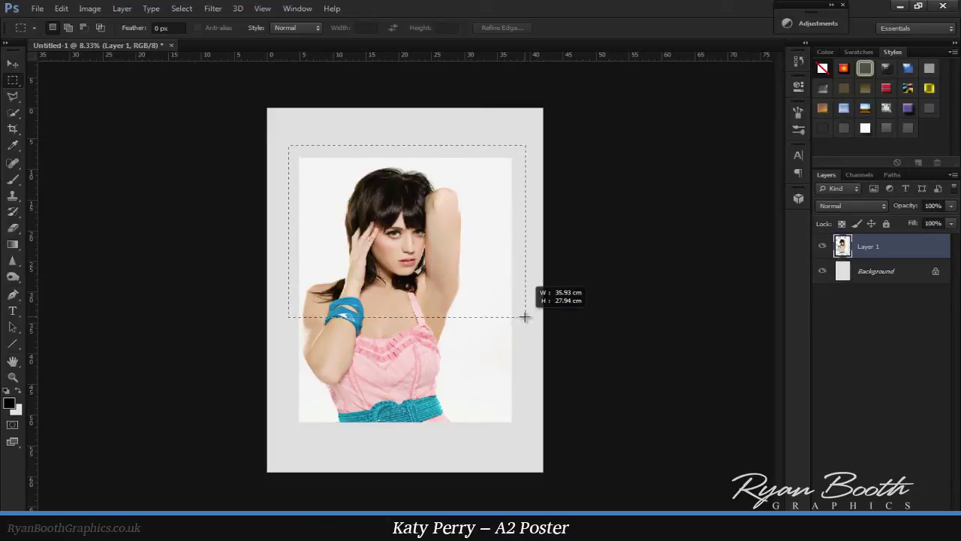
{"action": "key", "text": "ctrl+shift+i"}
{"action": "key", "text": "Delete"}
{"action": "key", "text": "ctrl+d"}
{"action": "key", "text": "ctrl+t"}
{"action": "left_click_drag", "start_coordinate": [522, 185], "coordinate": [591, 128]}
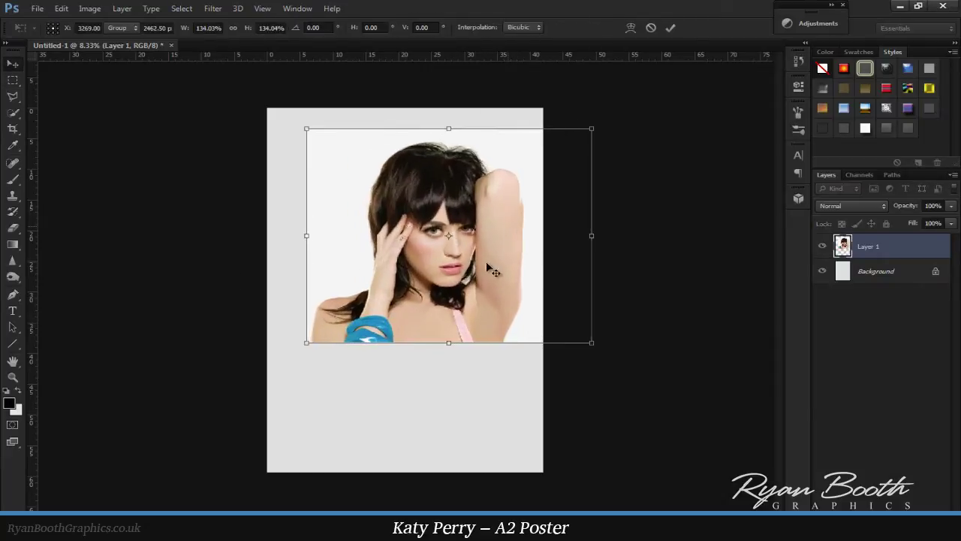
{"action": "key", "text": "Return"}
{"action": "key", "text": "ctrl+plus"}
{"action": "key", "text": "ctrl+plus"}
- Paint a quick selection around Katy Perry's hair, face, raised arm and shoulders
{"action": "scroll", "coordinate": [238, 169], "scroll_direction": "up", "scroll_amount": 2}
{"action": "left_click_drag", "start_coordinate": [150, 98], "coordinate": [237, 169]}
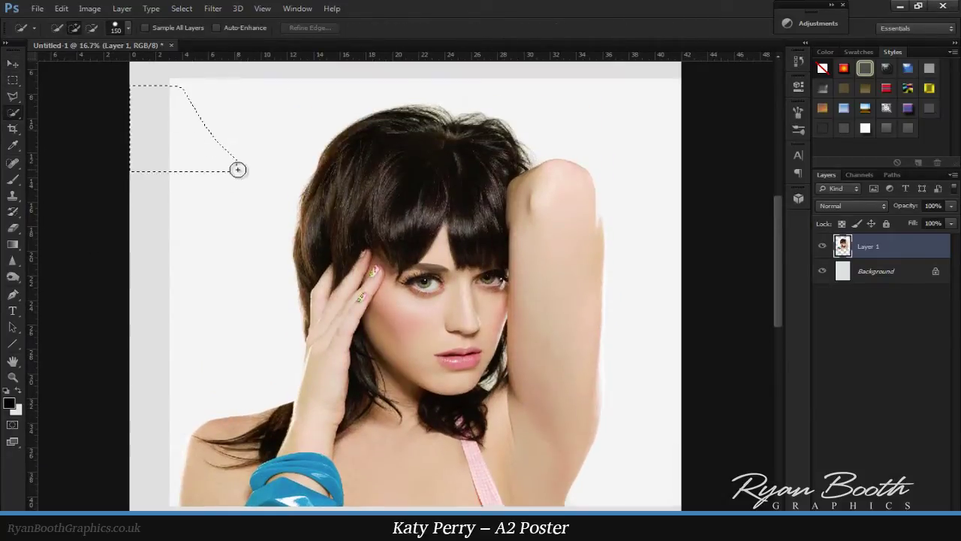
{"action": "left_click_drag", "start_coordinate": [197, 293], "coordinate": [105, 455]}
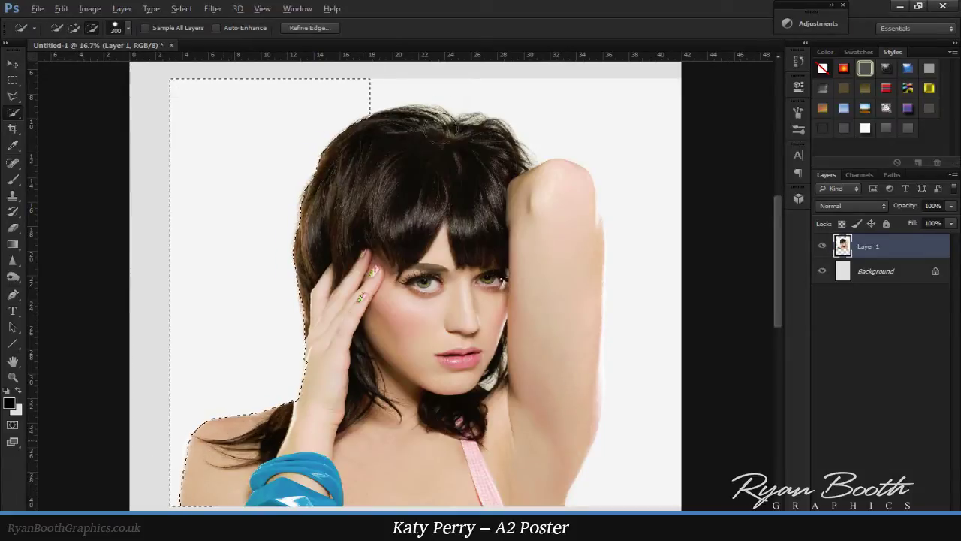
{"action": "left_click_drag", "start_coordinate": [188, 90], "coordinate": [489, 104]}
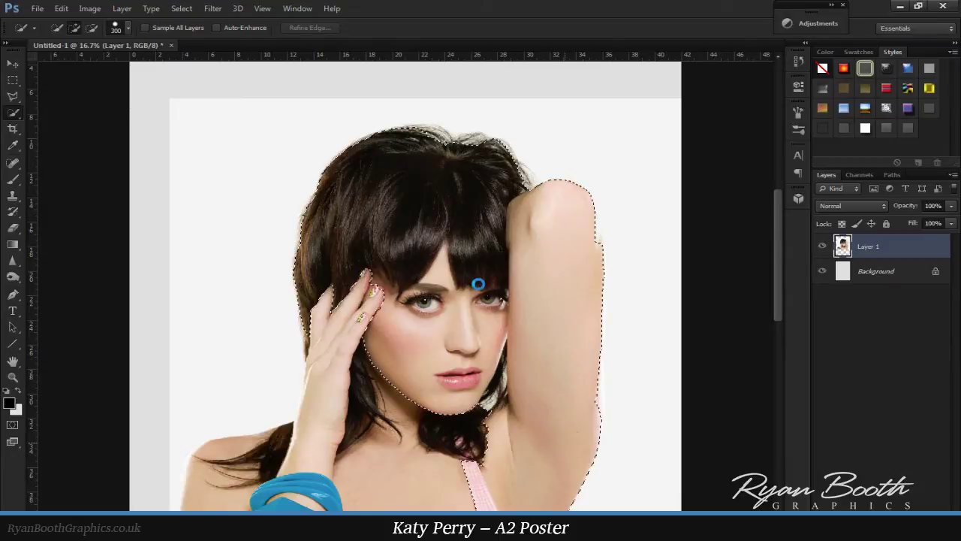
{"action": "scroll", "coordinate": [478, 284], "scroll_direction": "down", "scroll_amount": 3}
{"action": "left_click", "coordinate": [448, 304]}
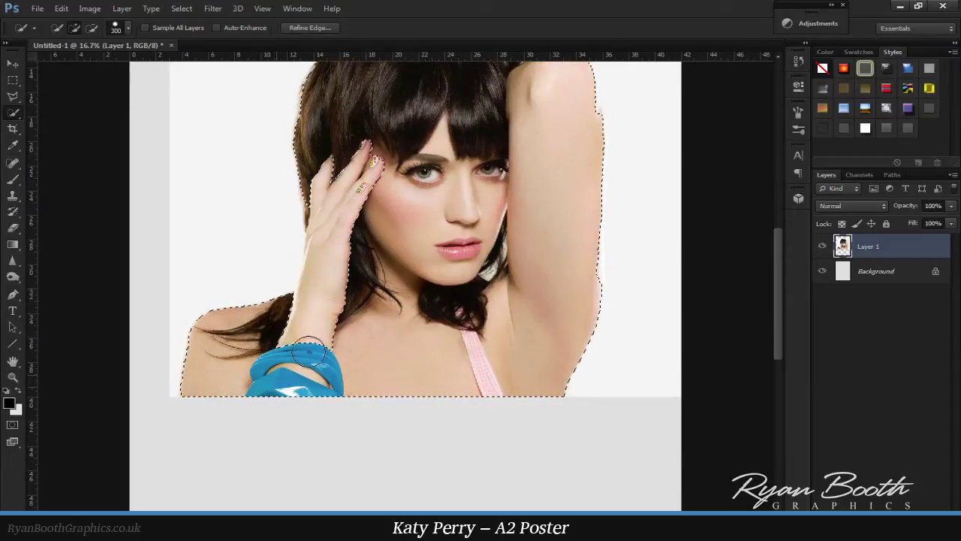
{"action": "scroll", "coordinate": [309, 351], "scroll_direction": "up", "scroll_amount": 2}
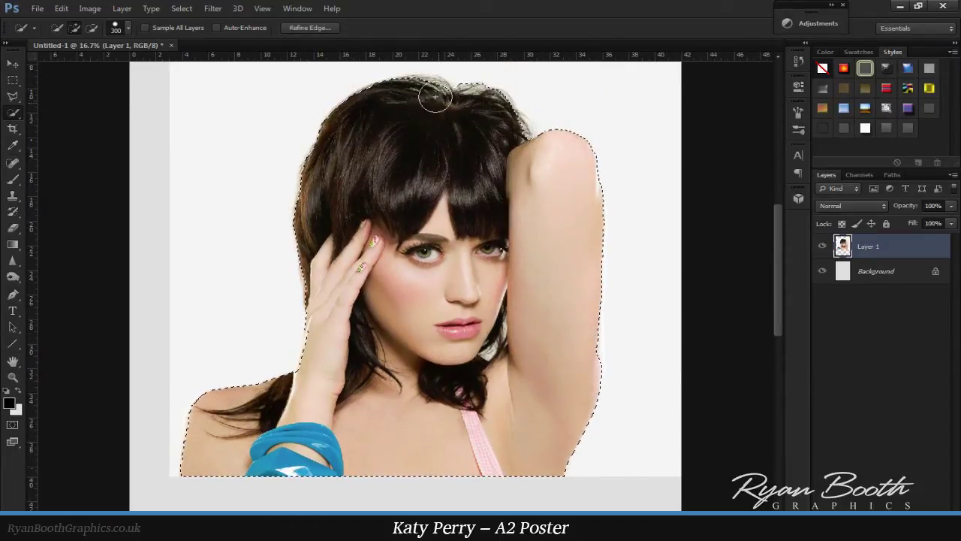
- In Refine Edge, brush the Refine Radius over the first stretch of hair edge
{"action": "key", "text": "ctrl+alt+r"}
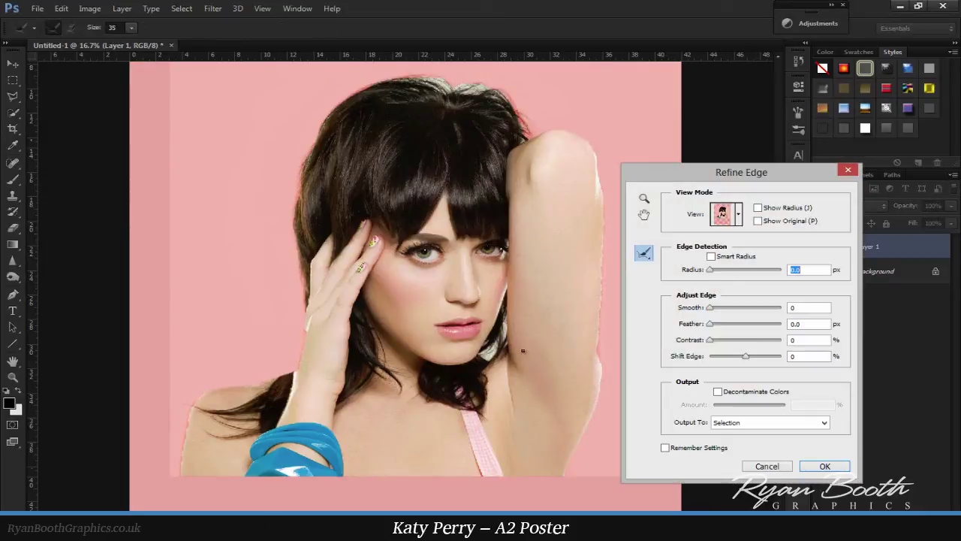
{"action": "scroll", "coordinate": [488, 222], "scroll_direction": "up", "scroll_amount": 5}
{"action": "scroll", "coordinate": [423, 265], "scroll_direction": "up", "scroll_amount": 10}
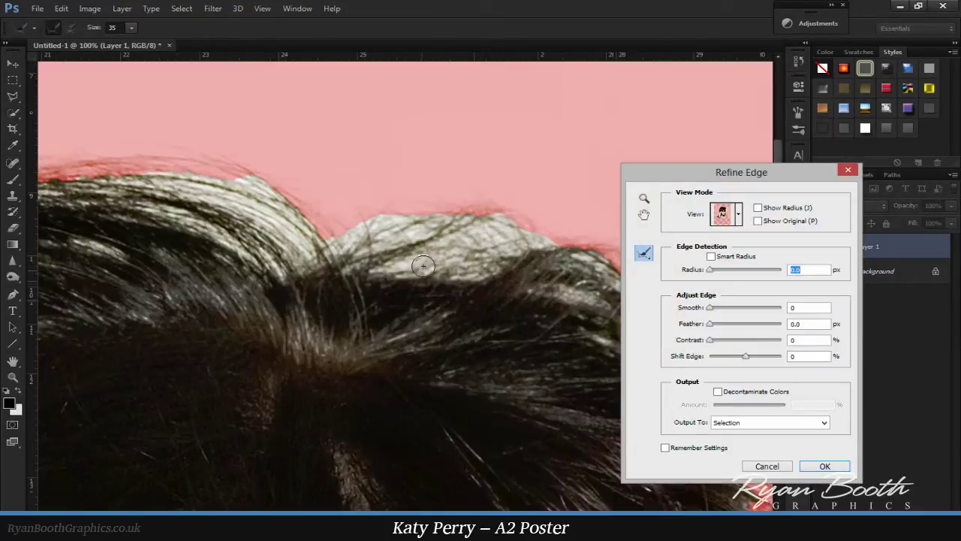
{"action": "scroll", "coordinate": [326, 350], "scroll_direction": "left", "scroll_amount": 2}
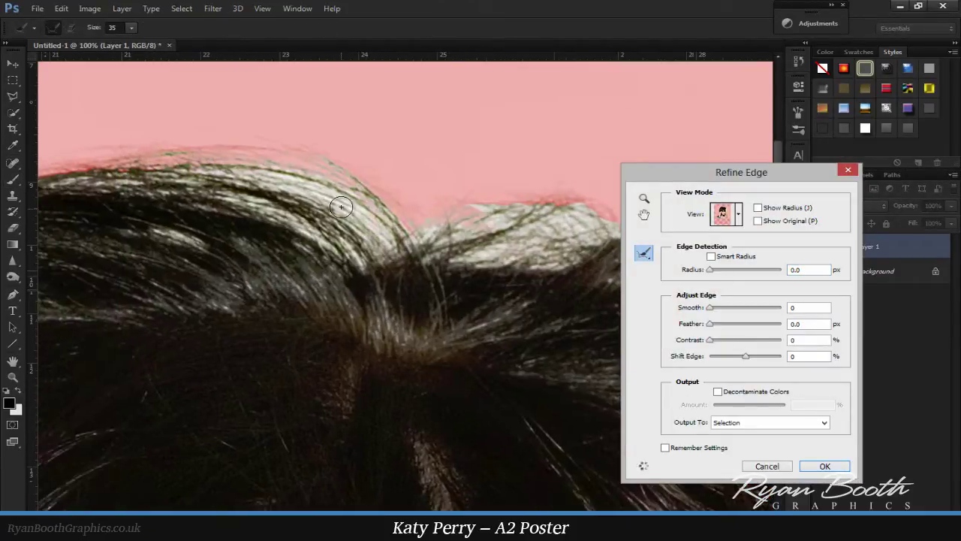
{"action": "scroll", "coordinate": [403, 236], "scroll_direction": "right", "scroll_amount": 7}
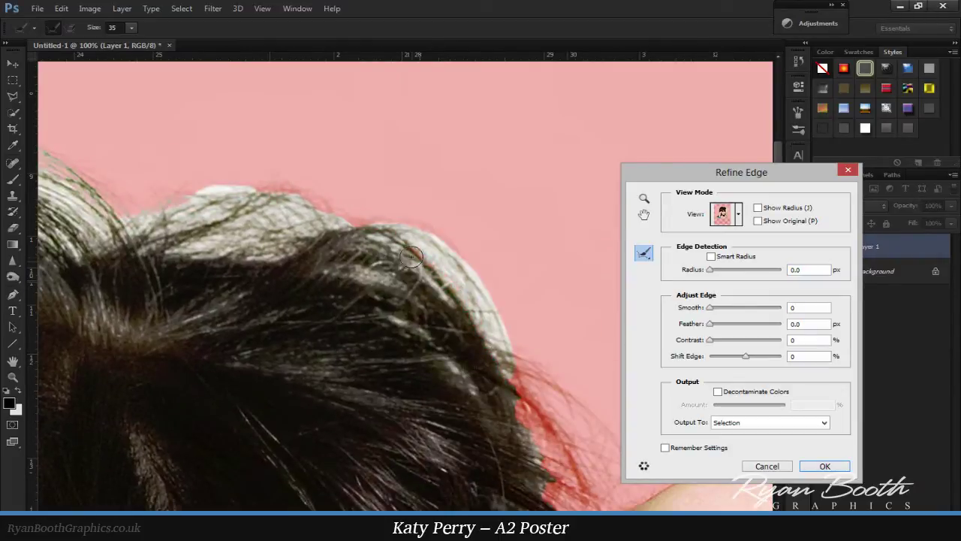
{"action": "left_click_drag", "start_coordinate": [568, 448], "coordinate": [483, 346]}
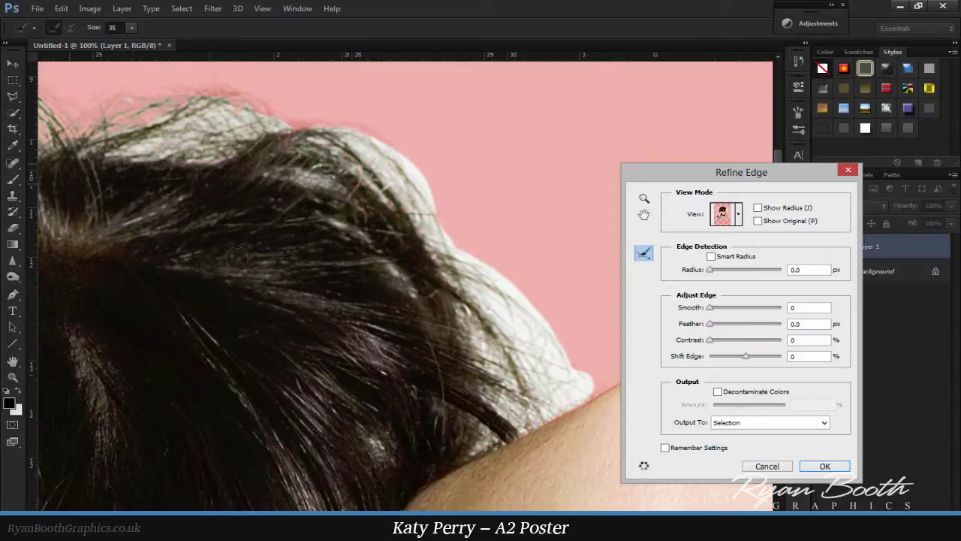
- Brush the Refine Radius over the remaining stray hair strands along the top of the head
{"action": "scroll", "coordinate": [494, 246], "scroll_direction": "up", "scroll_amount": 3}
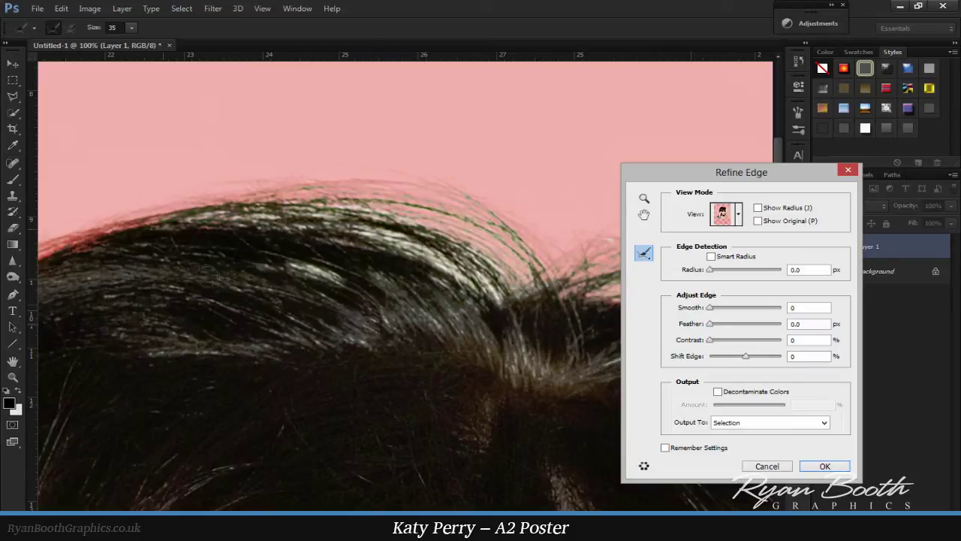
{"action": "scroll", "coordinate": [567, 331], "scroll_direction": "up", "scroll_amount": 2}
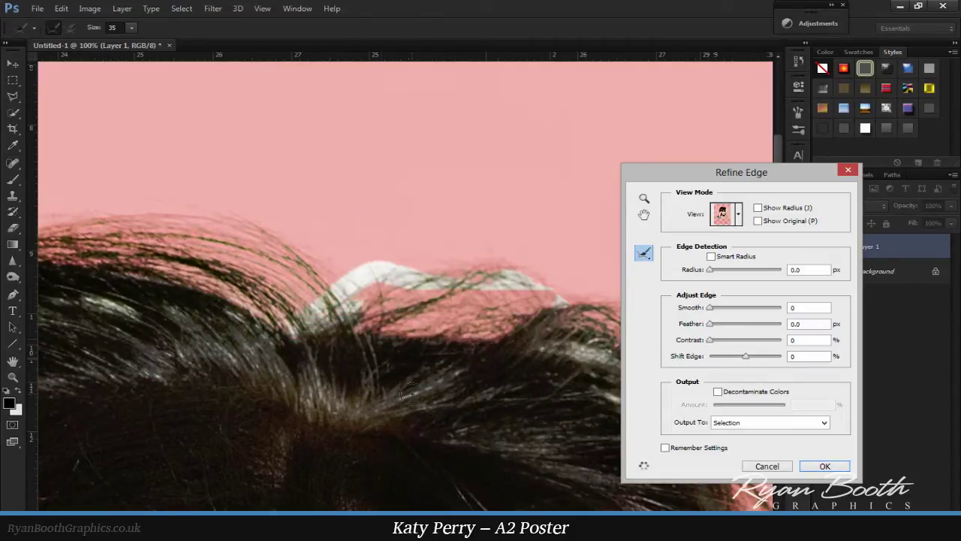
{"action": "scroll", "coordinate": [230, 413], "scroll_direction": "down", "scroll_amount": 3}
{"action": "scroll", "coordinate": [541, 339], "scroll_direction": "down", "scroll_amount": 3}
{"action": "key", "text": "ctrl+minus"}
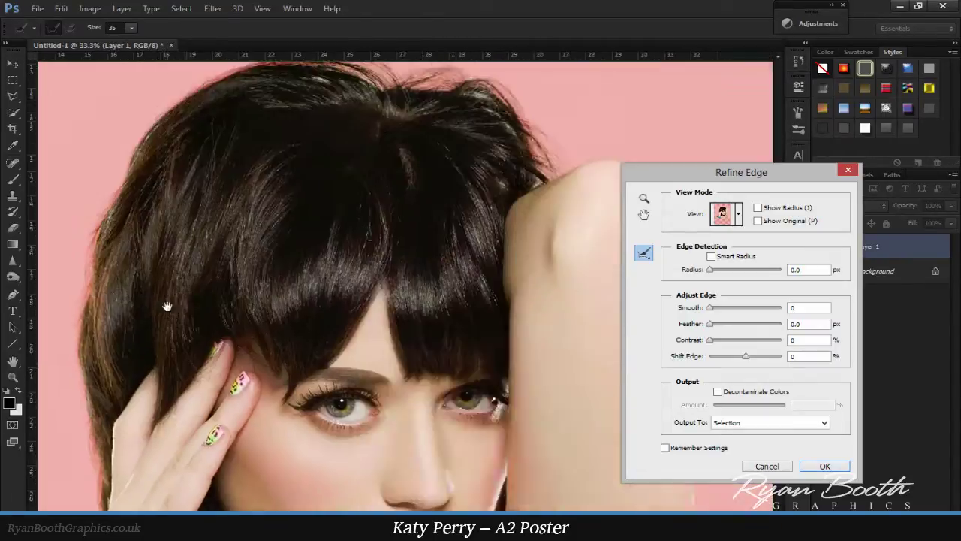
{"action": "scroll", "coordinate": [166, 307], "scroll_direction": "up", "scroll_amount": 3}
{"action": "scroll", "coordinate": [381, 215], "scroll_direction": "up", "scroll_amount": 2}
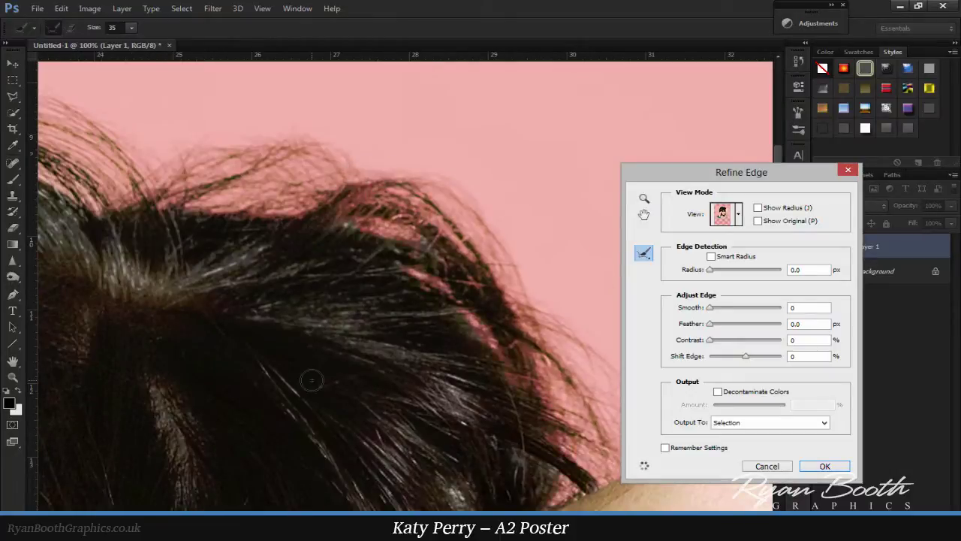
{"action": "left_click_drag", "start_coordinate": [381, 357], "coordinate": [531, 381]}
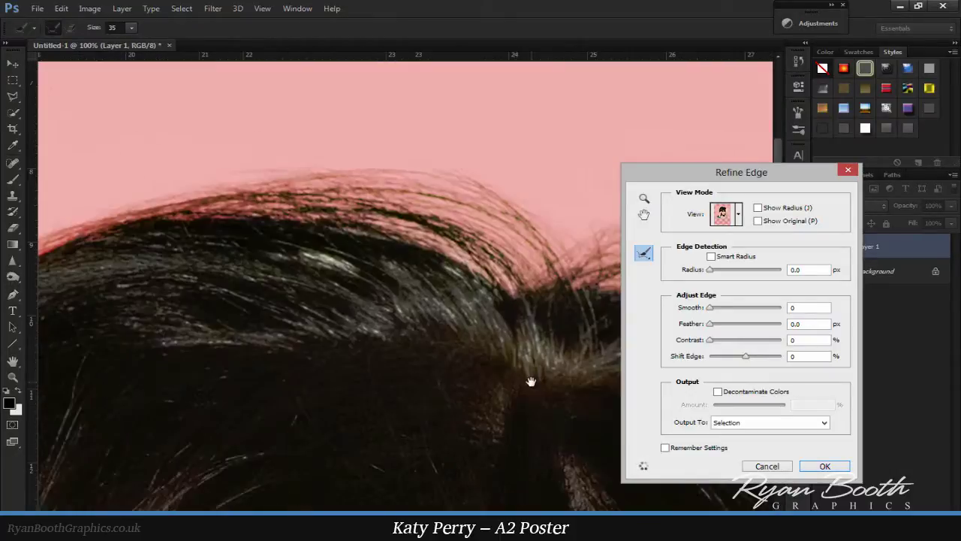
{"action": "scroll", "coordinate": [379, 316], "scroll_direction": "down", "scroll_amount": 2}
{"action": "scroll", "coordinate": [379, 316], "scroll_direction": "down", "scroll_amount": 2}
- Accept the refined selection, remove the white backdrop, and shrink the eraser to 250
{"action": "key", "text": "Return"}
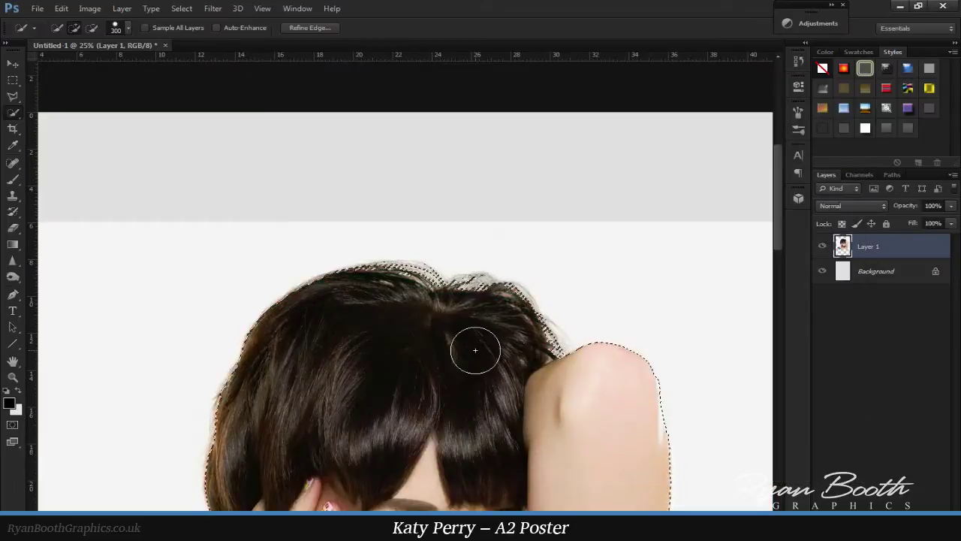
{"action": "scroll", "coordinate": [383, 357], "scroll_direction": "down", "scroll_amount": 2}
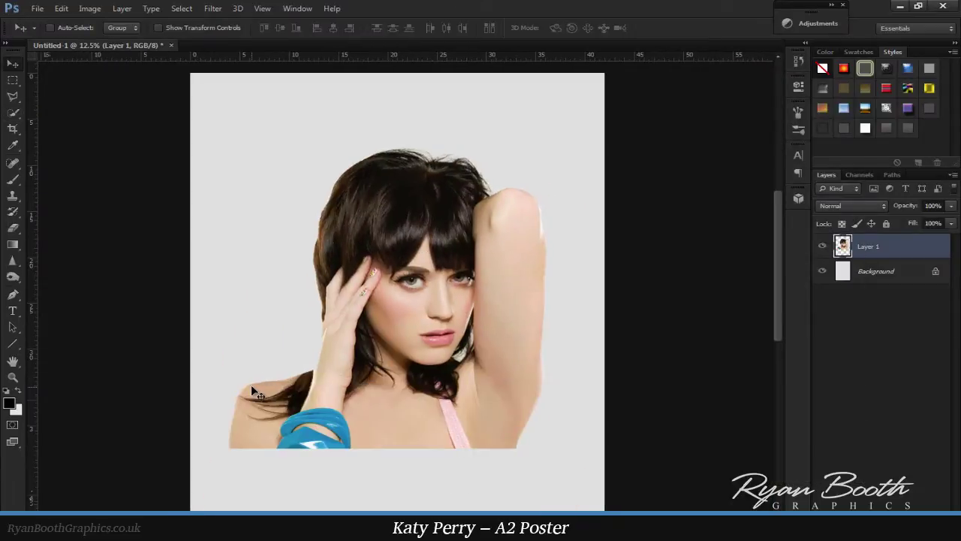
{"action": "scroll", "coordinate": [481, 248], "scroll_direction": "up", "scroll_amount": 6}
{"action": "key", "text": "bracketleft"}
{"action": "key", "text": "bracketleft"}
{"action": "key", "text": "bracketleft"}
{"action": "scroll", "coordinate": [279, 160], "scroll_direction": "down", "scroll_amount": 1}
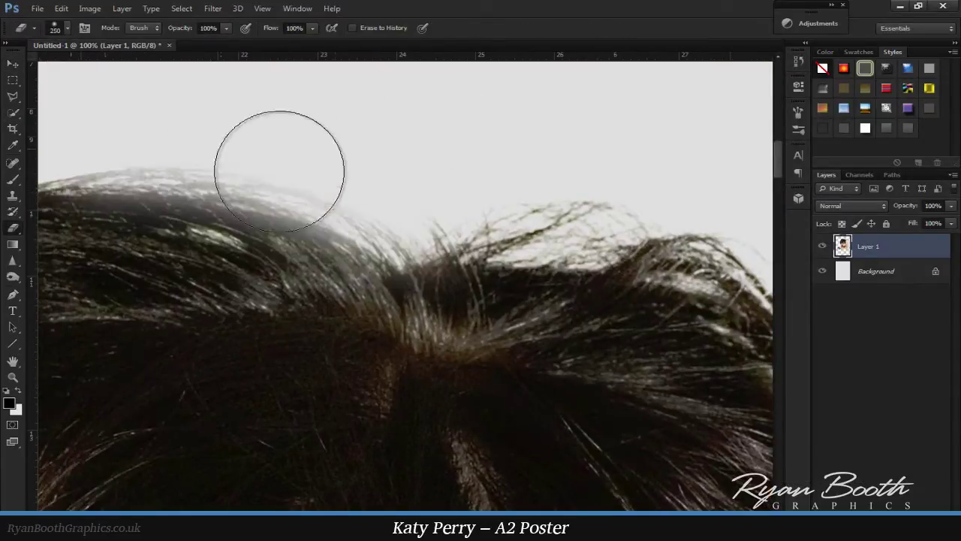
{"action": "scroll", "coordinate": [598, 190], "scroll_direction": "down", "scroll_amount": 3}
{"action": "scroll", "coordinate": [497, 159], "scroll_direction": "down", "scroll_amount": 1}
{"action": "scroll", "coordinate": [510, 291], "scroll_direction": "down", "scroll_amount": 3}
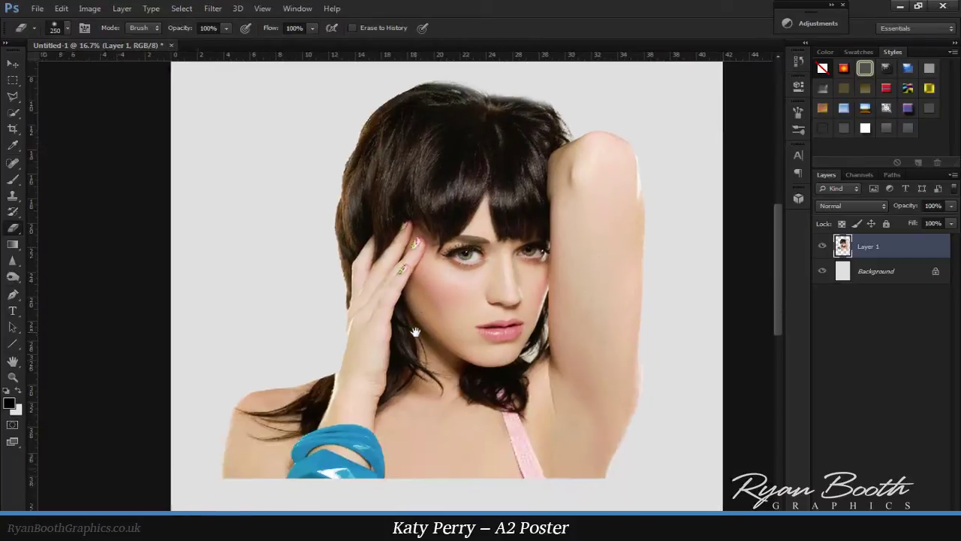
- Erase a straight soft line along the bottom edge of the cut-out
{"action": "left_click", "coordinate": [174, 408], "text": "shift"}
{"action": "key", "text": "ctrl+z"}
{"action": "left_click", "coordinate": [565, 420], "text": "shift"}
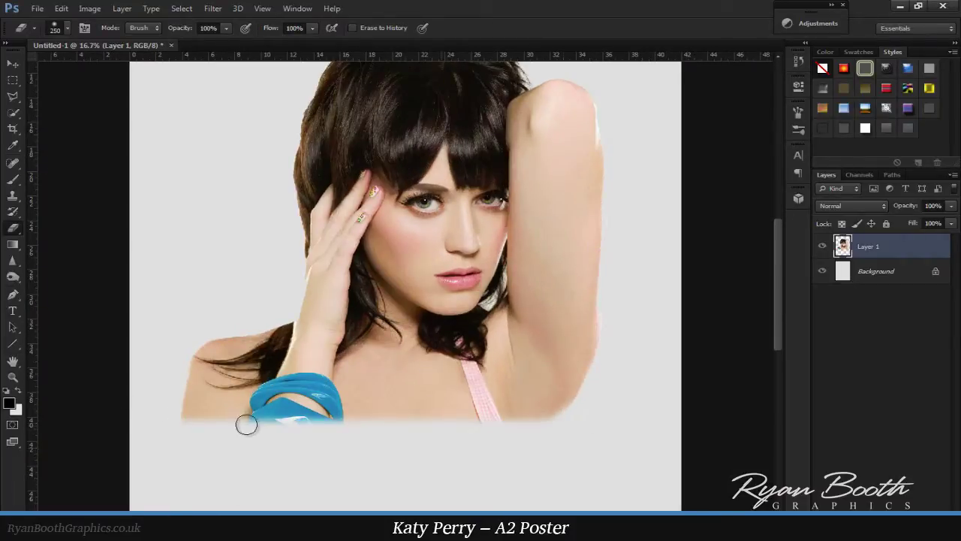
{"action": "key", "text": "b"}
{"action": "scroll", "coordinate": [119, 343], "scroll_direction": "down", "scroll_amount": 1}
{"action": "right_click", "coordinate": [267, 137]}
- Stamp black ink splatter around the portrait and below the shoulders on a new layer
{"action": "scroll", "coordinate": [571, 458], "scroll_direction": "down", "scroll_amount": 10}
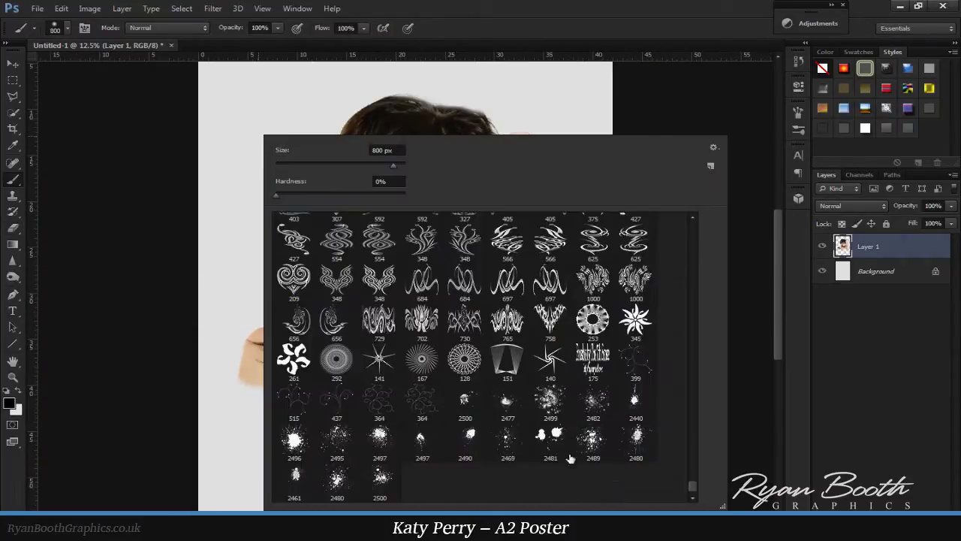
{"action": "left_click", "coordinate": [905, 276]}
{"action": "left_click", "coordinate": [338, 376]}
{"action": "left_click", "coordinate": [398, 353]}
{"action": "left_click", "coordinate": [391, 390]}
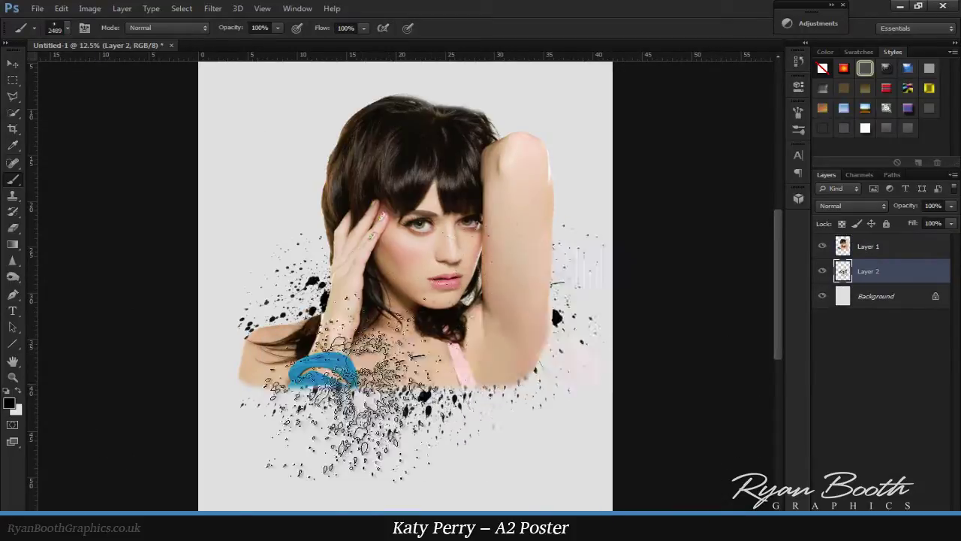
{"action": "right_click", "coordinate": [455, 168]}
{"action": "left_click", "coordinate": [654, 473]}
- Try other splatter brushes, undoing the stamp over the face and adding splatter beside the portrait
{"action": "left_click", "coordinate": [262, 375]}
{"action": "right_click", "coordinate": [437, 169]}
{"action": "left_click", "coordinate": [451, 308]}
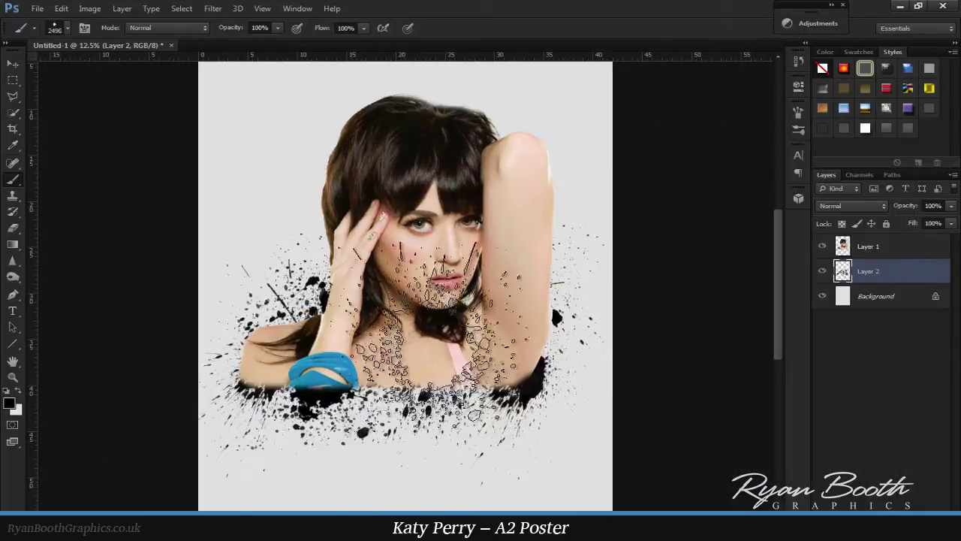
{"action": "key", "text": "ctrl+z"}
{"action": "right_click", "coordinate": [472, 170]}
{"action": "left_click", "coordinate": [754, 435]}
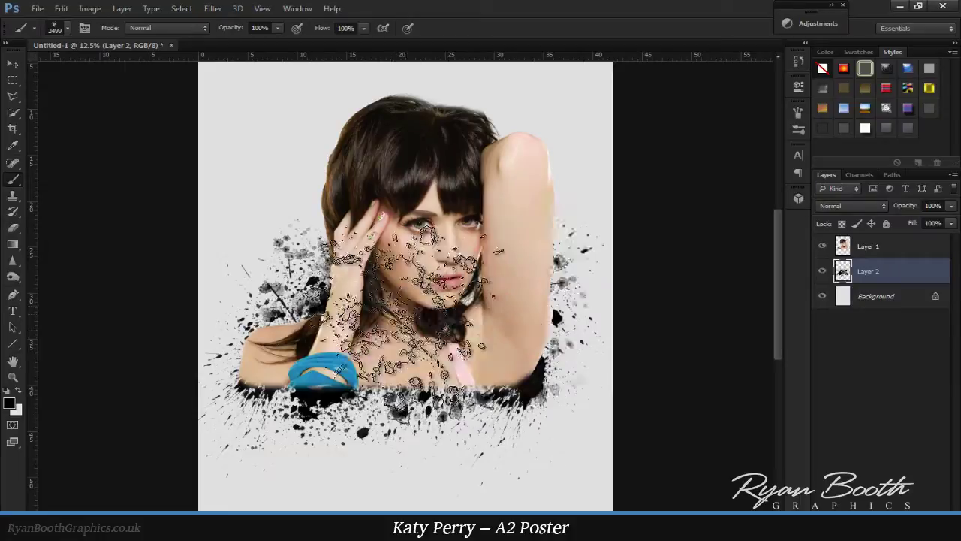
{"action": "right_click", "coordinate": [401, 168]}
{"action": "key", "text": "Return"}
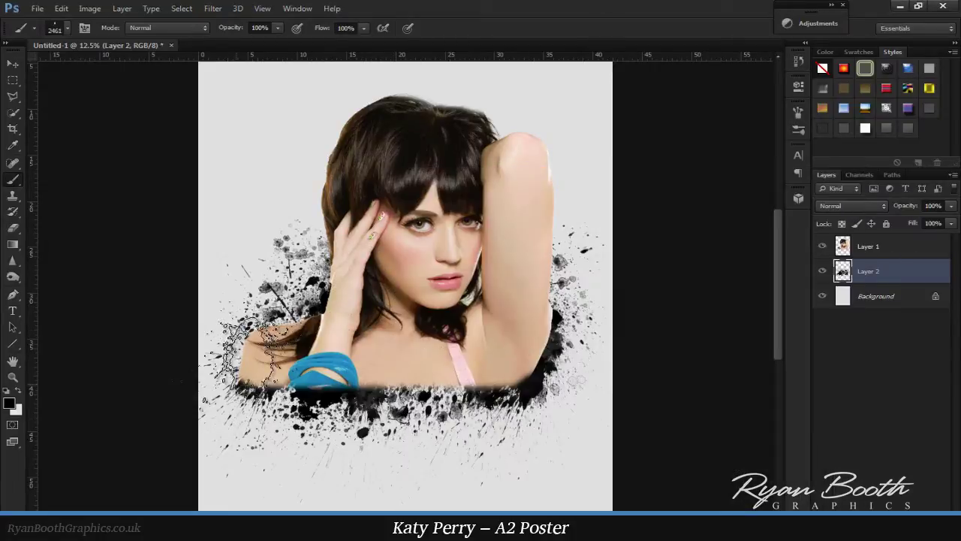
- Load splatter brushes 2480 and 2440, then zoom in to inspect the splatter under the arm
{"action": "right_click", "coordinate": [437, 170]}
{"action": "double_click", "coordinate": [466, 451]}
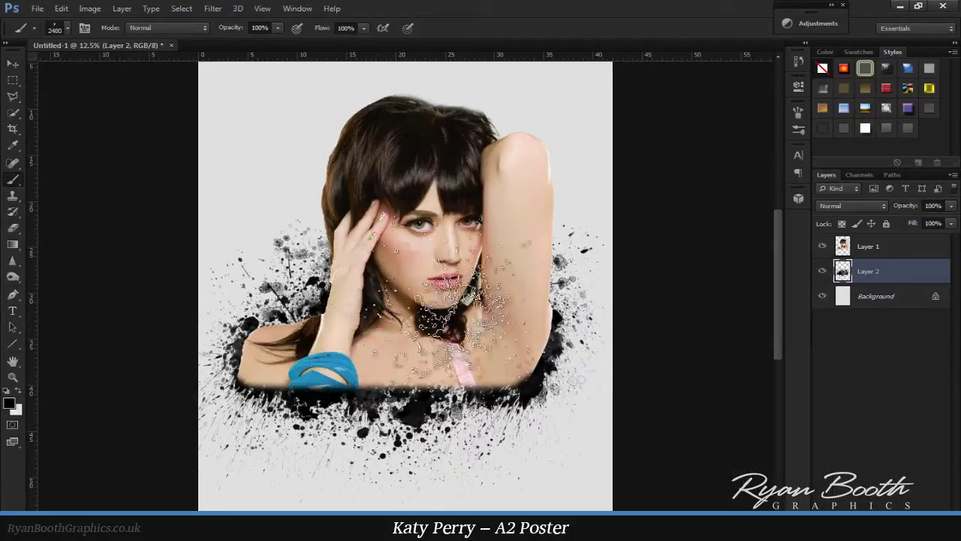
{"action": "right_click", "coordinate": [475, 167]}
{"action": "double_click", "coordinate": [486, 263]}
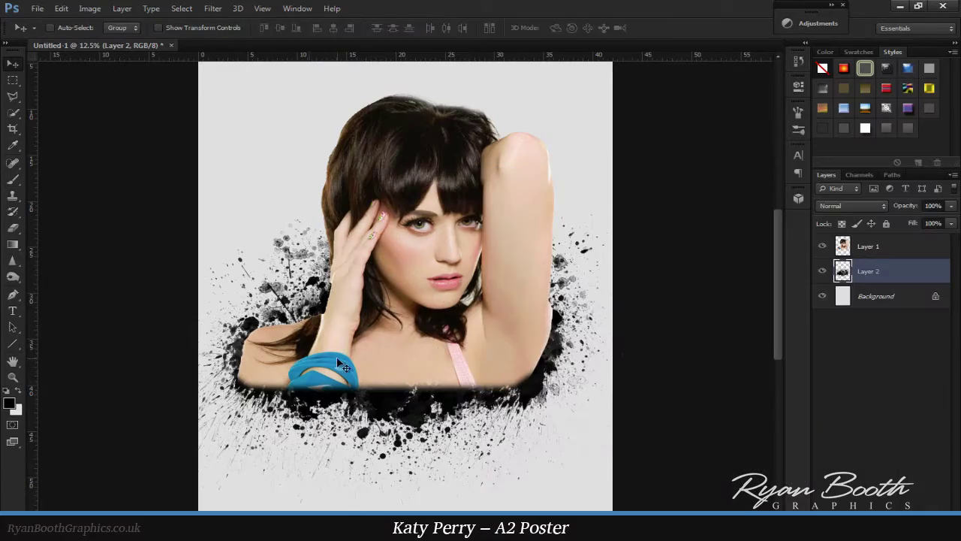
{"action": "key", "text": "ctrl+1"}
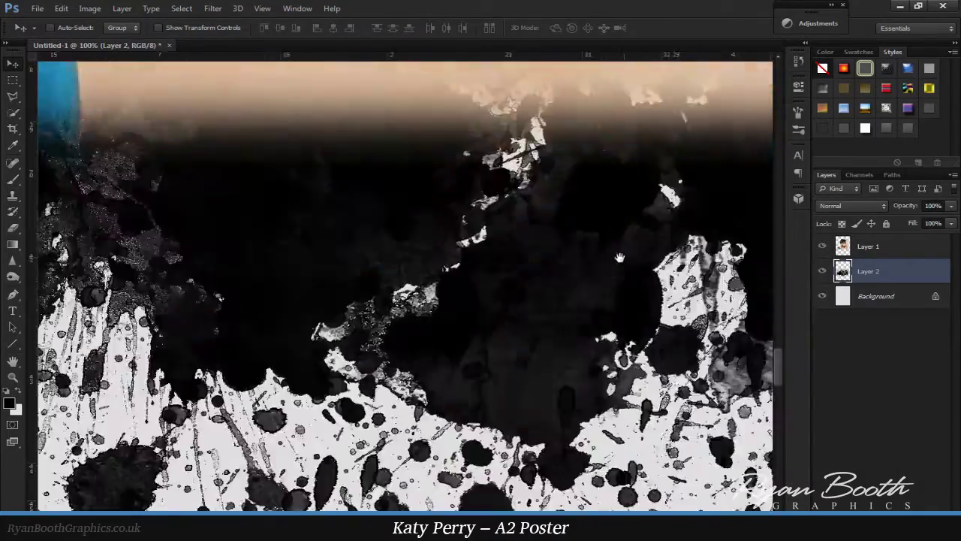
{"action": "left_click_drag", "start_coordinate": [340, 364], "coordinate": [456, 203]}
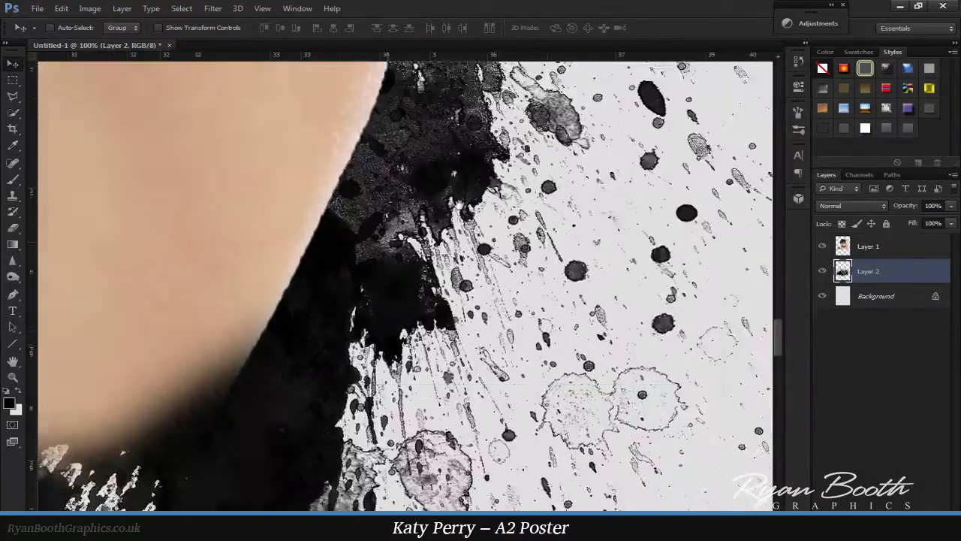
{"action": "key", "text": "ctrl+minus"}
{"action": "key", "text": "ctrl+minus"}
{"action": "key", "text": "ctrl+minus"}
{"action": "key", "text": "ctrl+minus"}
{"action": "key", "text": "ctrl+minus"}
- Add a new top layer and stamp black splatters beside and under the raised arm
{"action": "key", "text": "ctrl+shift+alt+n"}
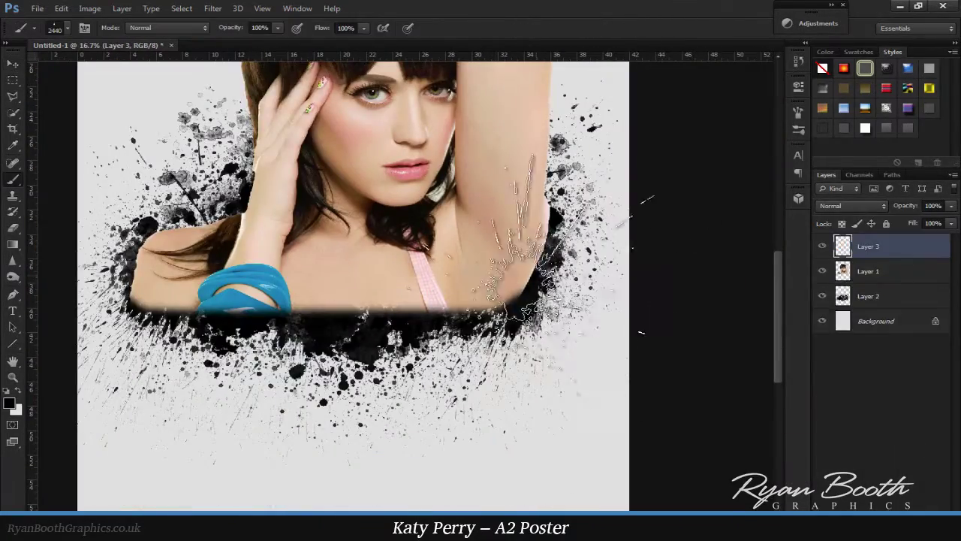
{"action": "left_click", "coordinate": [526, 263]}
{"action": "left_click", "coordinate": [173, 277]}
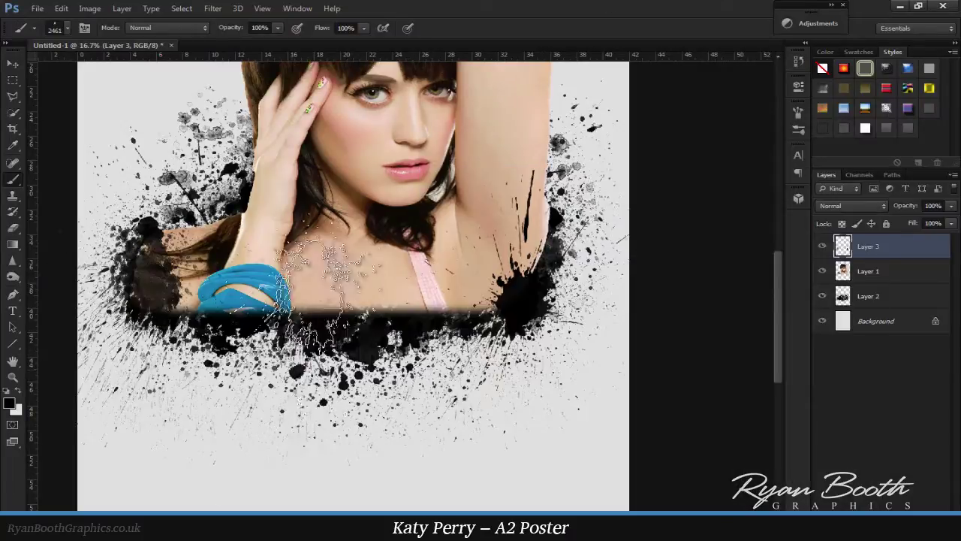
{"action": "left_click", "coordinate": [496, 301]}
{"action": "right_click", "coordinate": [354, 162]}
{"action": "double_click", "coordinate": [421, 428]}
{"action": "right_click", "coordinate": [308, 173]}
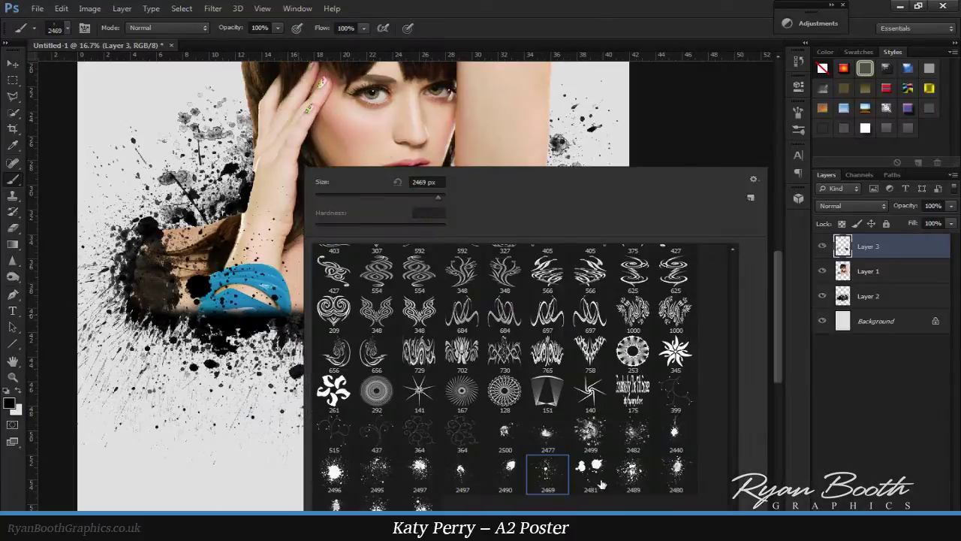
{"action": "double_click", "coordinate": [375, 375]}
{"action": "left_click", "coordinate": [300, 316]}
- Stamp more splatter at the left and across the chest using brush tips 2482 and 2496
{"action": "right_click", "coordinate": [477, 173]}
{"action": "double_click", "coordinate": [526, 421]}
{"action": "left_click", "coordinate": [176, 342]}
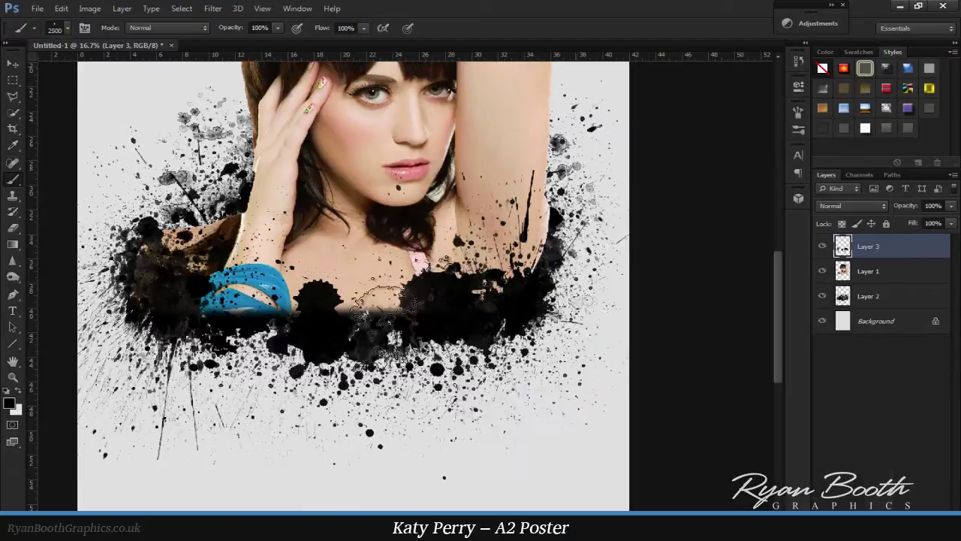
{"action": "right_click", "coordinate": [425, 167]}
{"action": "double_click", "coordinate": [755, 434]}
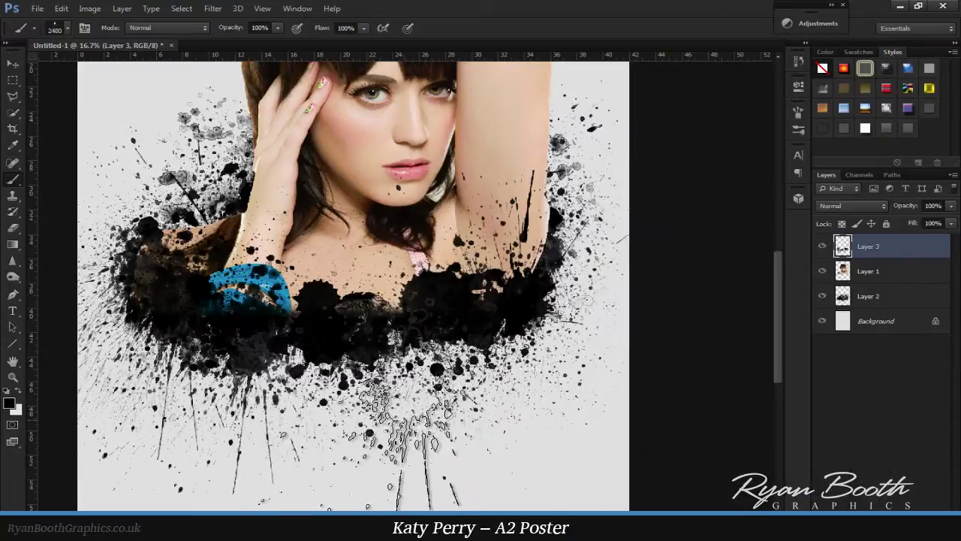
{"action": "left_click", "coordinate": [420, 368]}
{"action": "right_click", "coordinate": [415, 165]}
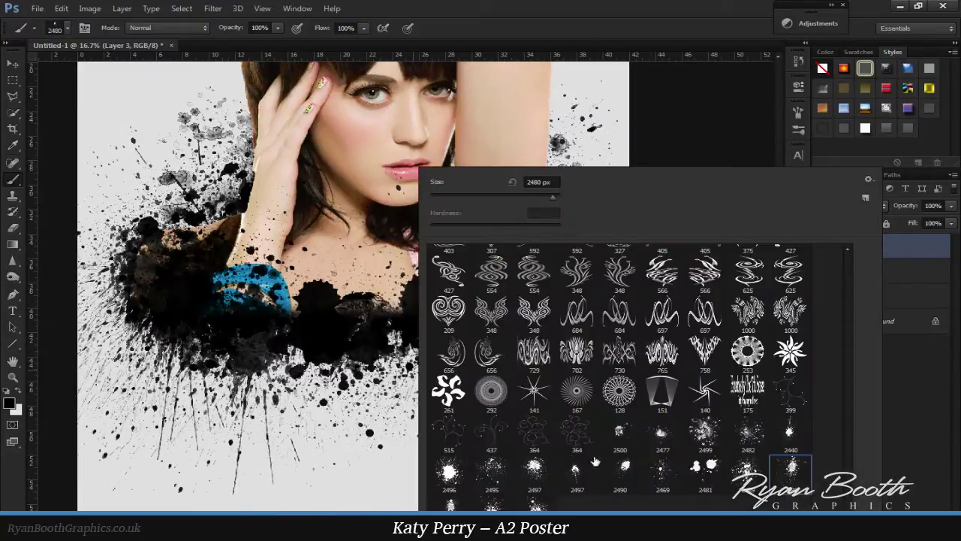
{"action": "double_click", "coordinate": [755, 435]}
{"action": "left_click", "coordinate": [509, 390]}
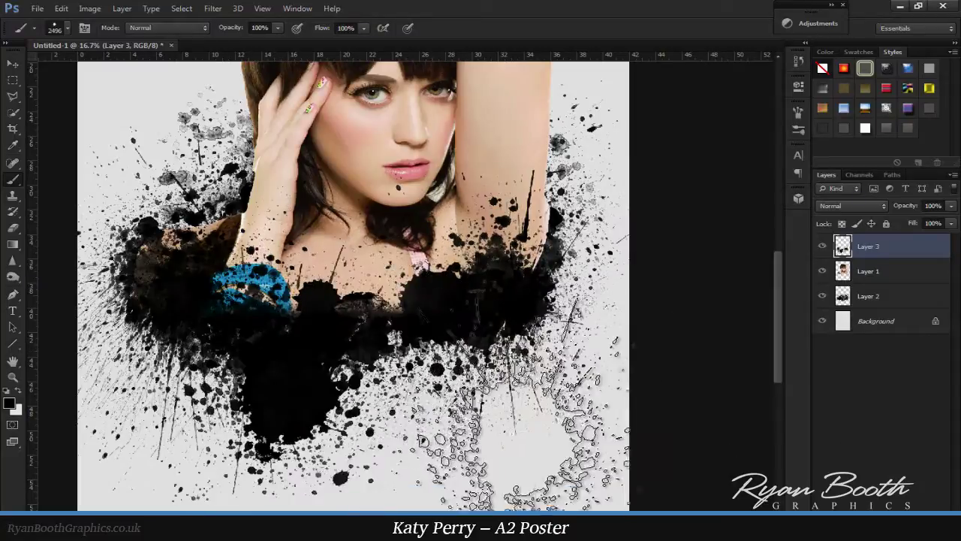
- Pick another splatter tip, then give the Eraser a splatter-shaped tip
{"action": "right_click", "coordinate": [436, 167]}
{"action": "double_click", "coordinate": [754, 435]}
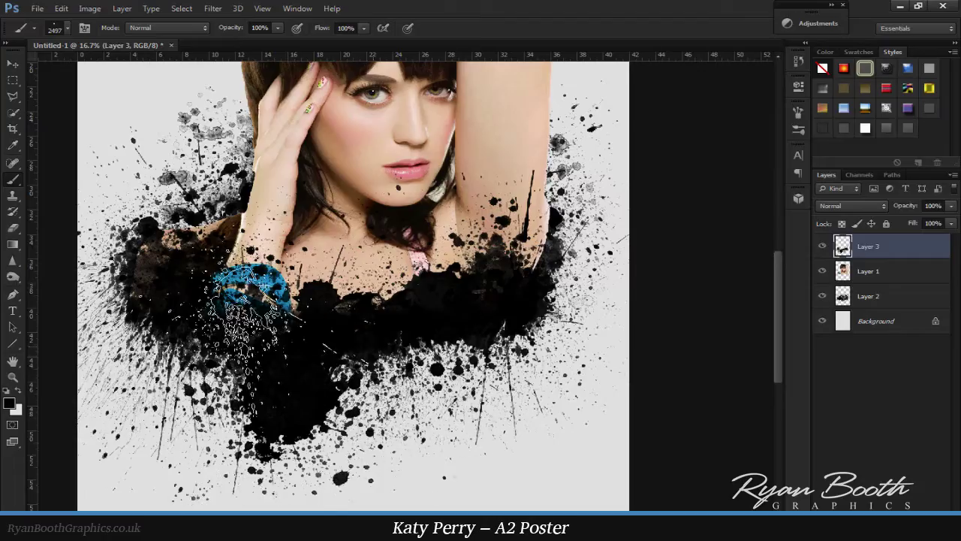
{"action": "key", "text": "e"}
{"action": "right_click", "coordinate": [330, 167]}
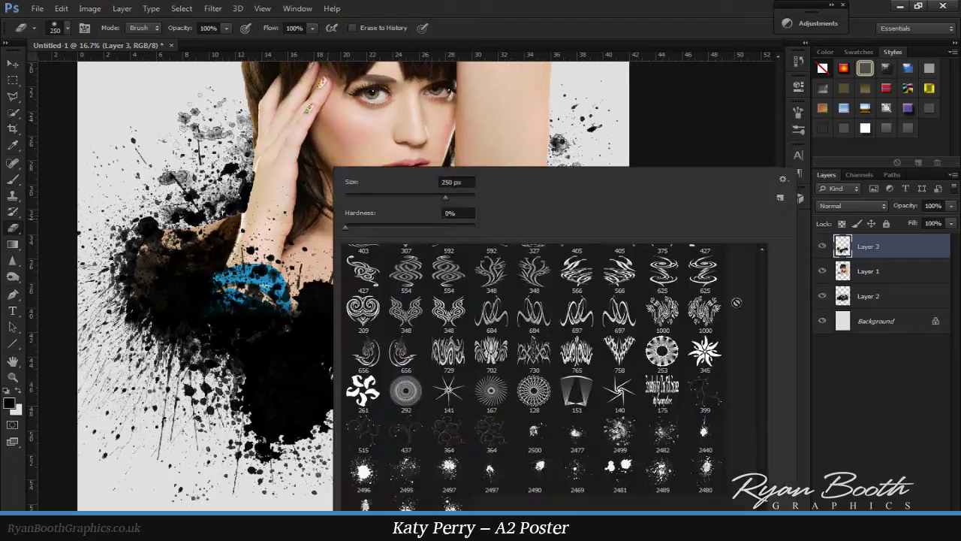
{"action": "double_click", "coordinate": [535, 474]}
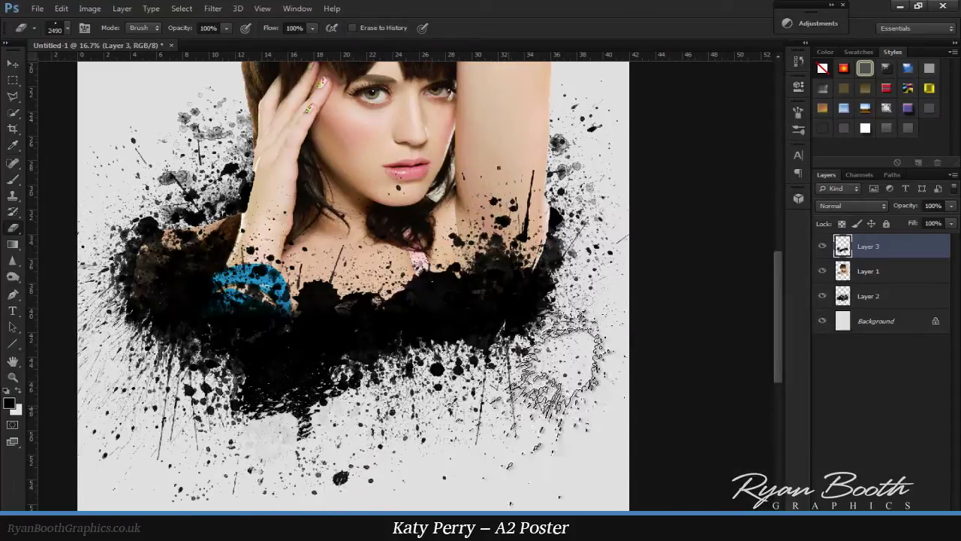
- Make Layer 2 active and set its opacity to 75%, toggling it to compare
{"action": "scroll", "coordinate": [124, 368], "scroll_direction": "down", "scroll_amount": 2}
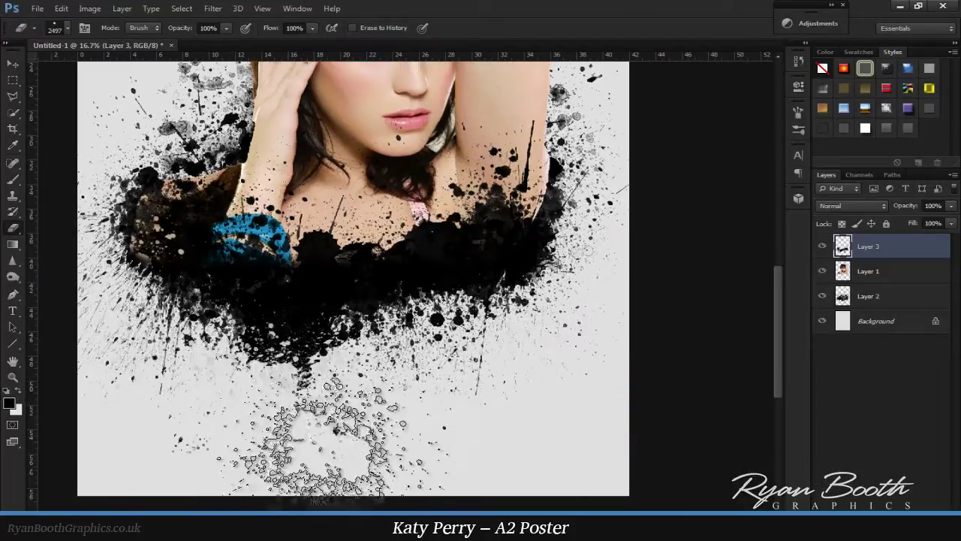
{"action": "scroll", "coordinate": [274, 413], "scroll_direction": "up", "scroll_amount": 4}
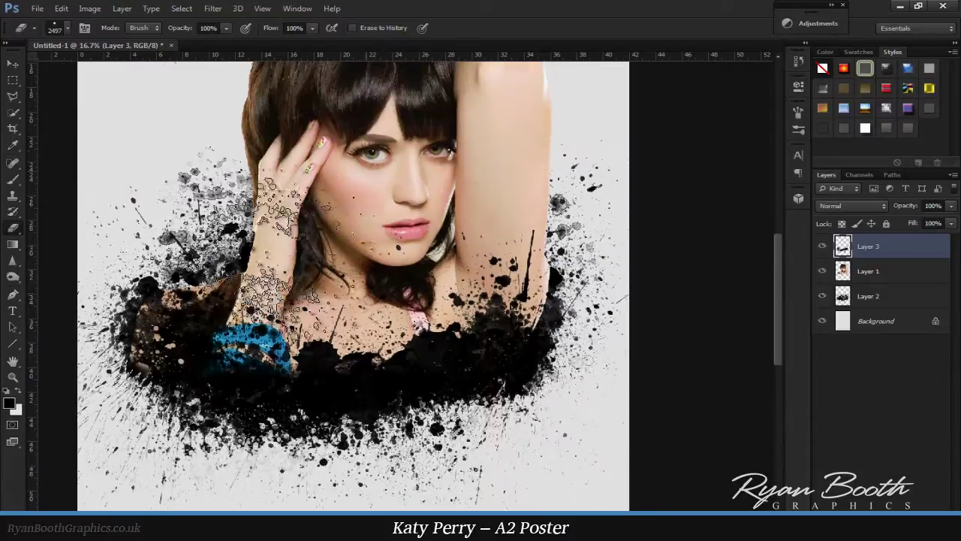
{"action": "key", "text": "alt+bracketleft"}
{"action": "key", "text": "alt+bracketleft"}
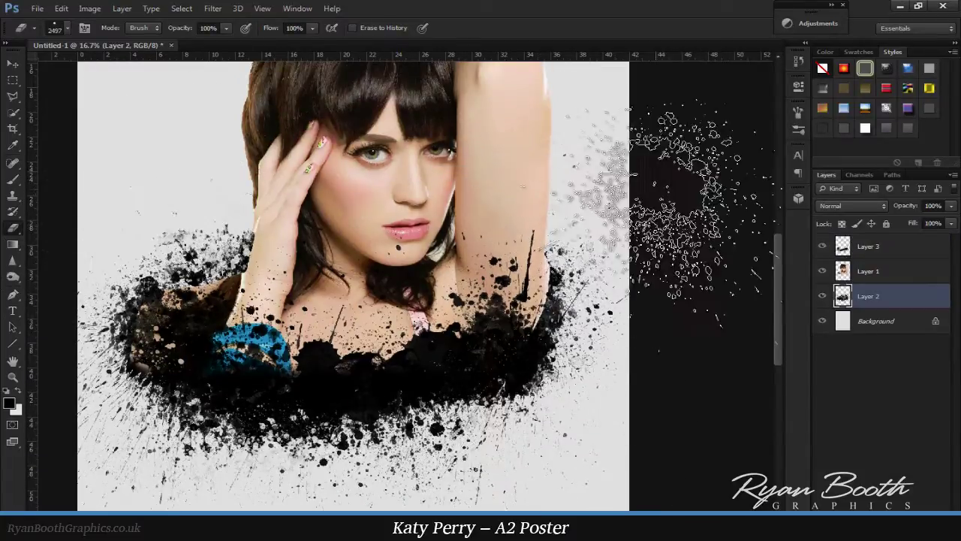
{"action": "scroll", "coordinate": [488, 428], "scroll_direction": "down", "scroll_amount": 3}
{"action": "scroll", "coordinate": [488, 429], "scroll_direction": "down", "scroll_amount": 1}
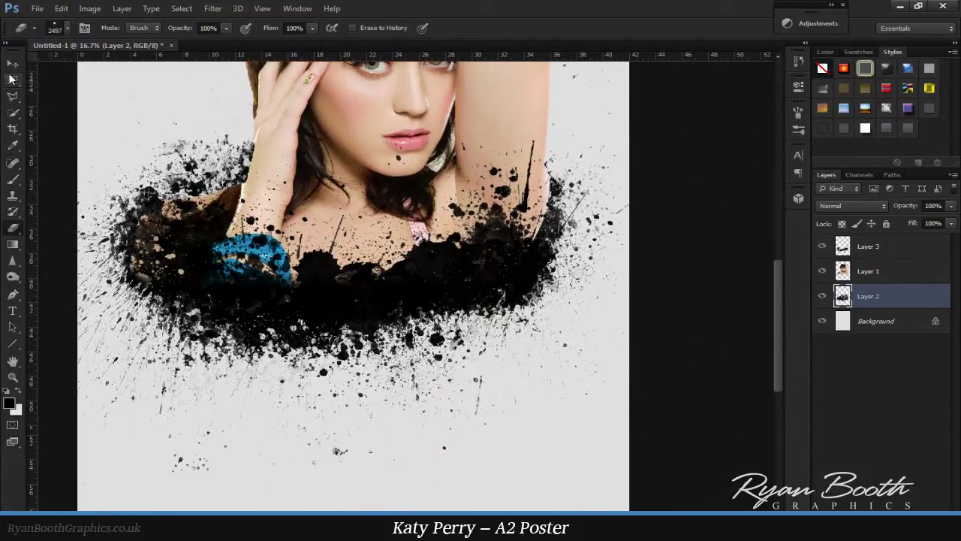
{"action": "key", "text": "v"}
{"action": "left_click", "coordinate": [822, 296]}
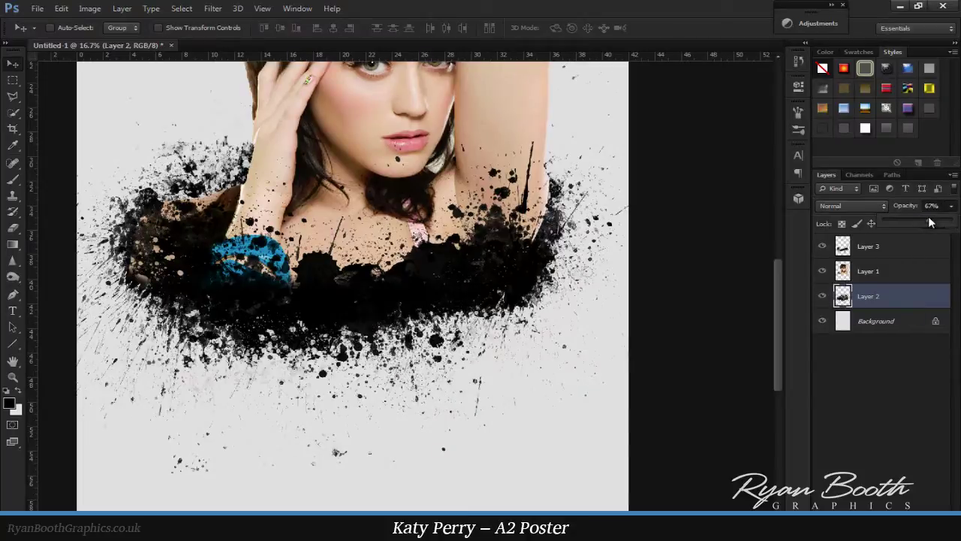
{"action": "left_click_drag", "start_coordinate": [930, 223], "coordinate": [935, 222]}
{"action": "key", "text": "ctrl+minus"}
- Add a new layer below Layer 2 and browse brush tips, undoing a trial floral stamp
{"action": "key", "text": "b"}
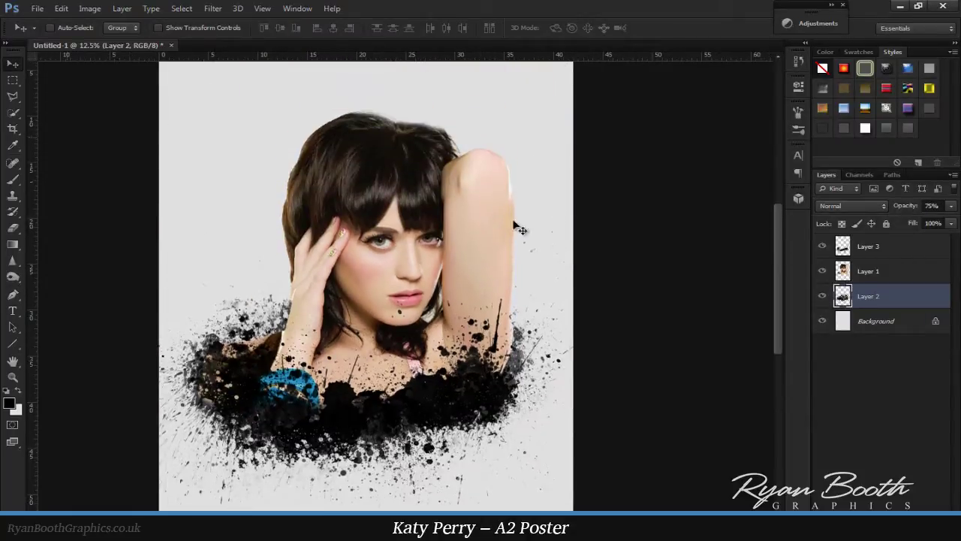
{"action": "left_click", "coordinate": [917, 163], "text": "ctrl"}
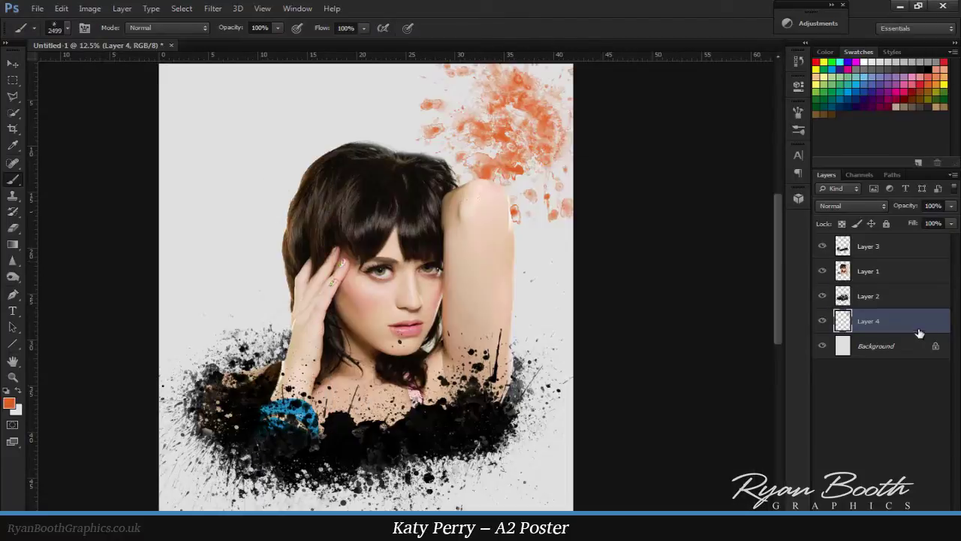
{"action": "right_click", "coordinate": [271, 162]}
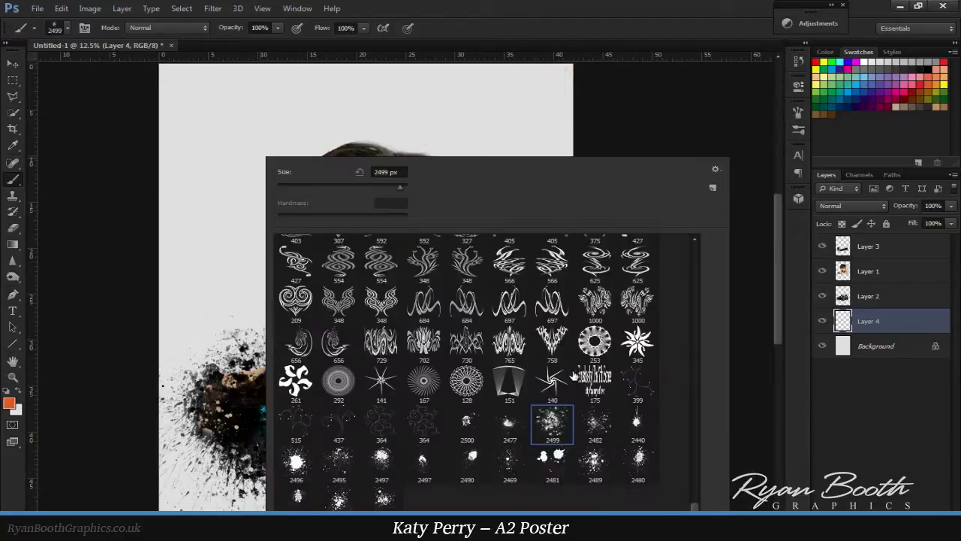
{"action": "scroll", "coordinate": [517, 353], "scroll_direction": "down", "scroll_amount": 5}
{"action": "scroll", "coordinate": [516, 353], "scroll_direction": "down", "scroll_amount": 5}
{"action": "scroll", "coordinate": [517, 353], "scroll_direction": "up", "scroll_amount": 5}
{"action": "scroll", "coordinate": [517, 353], "scroll_direction": "up", "scroll_amount": 5}
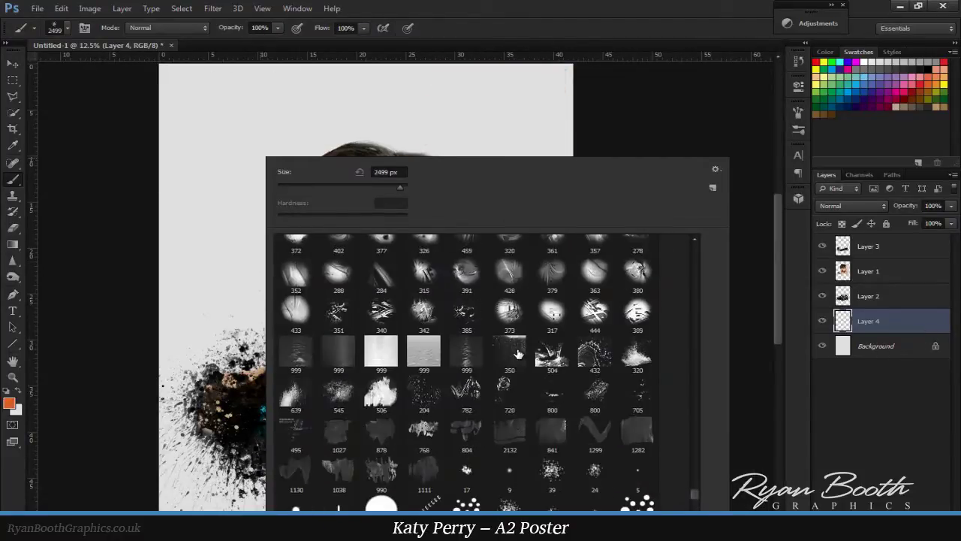
{"action": "scroll", "coordinate": [517, 353], "scroll_direction": "up", "scroll_amount": 5}
{"action": "scroll", "coordinate": [517, 353], "scroll_direction": "up", "scroll_amount": 5}
{"action": "scroll", "coordinate": [517, 353], "scroll_direction": "up", "scroll_amount": 5}
{"action": "scroll", "coordinate": [517, 353], "scroll_direction": "up", "scroll_amount": 5}
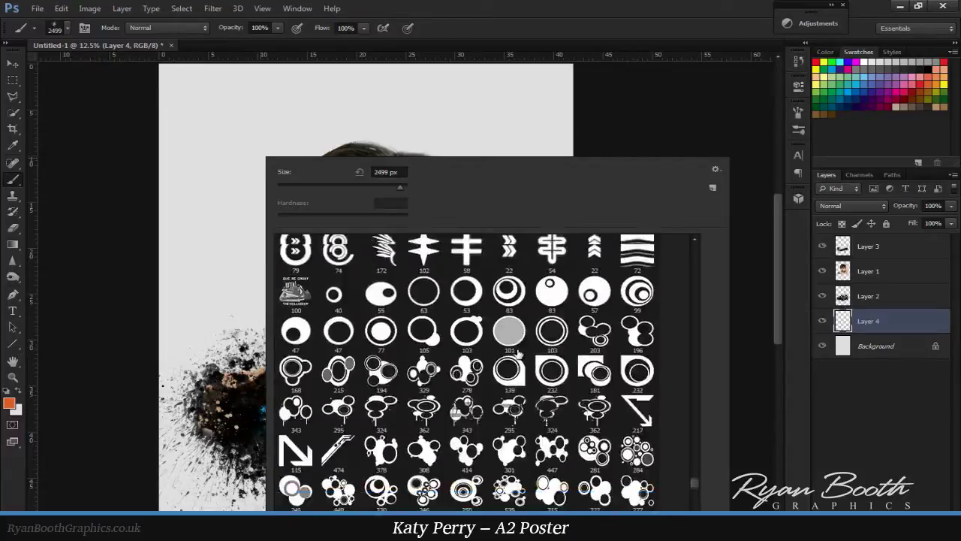
{"action": "scroll", "coordinate": [517, 353], "scroll_direction": "up", "scroll_amount": 5}
{"action": "left_click", "coordinate": [205, 211]}
{"action": "right_click", "coordinate": [361, 167]}
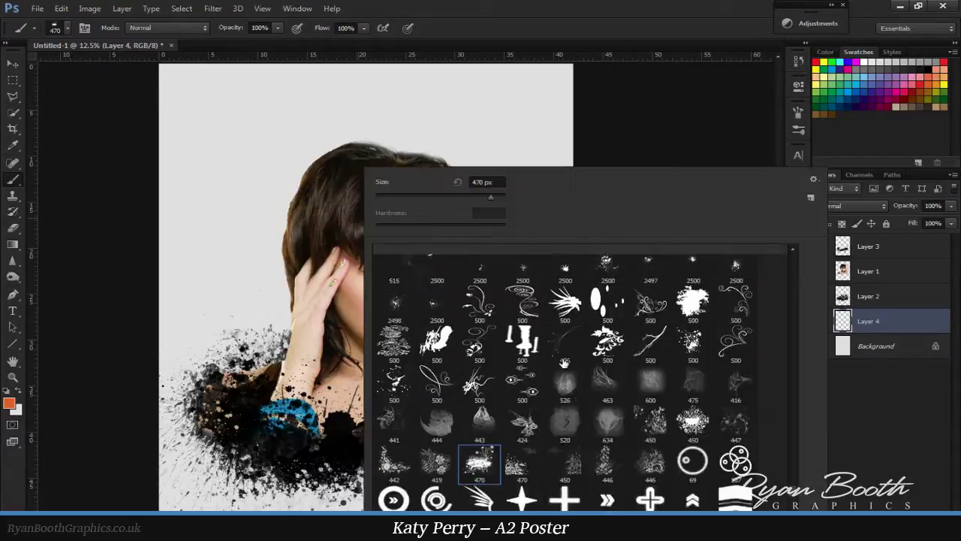
{"action": "scroll", "coordinate": [526, 360], "scroll_direction": "up", "scroll_amount": 1}
{"action": "left_click", "coordinate": [261, 208]}
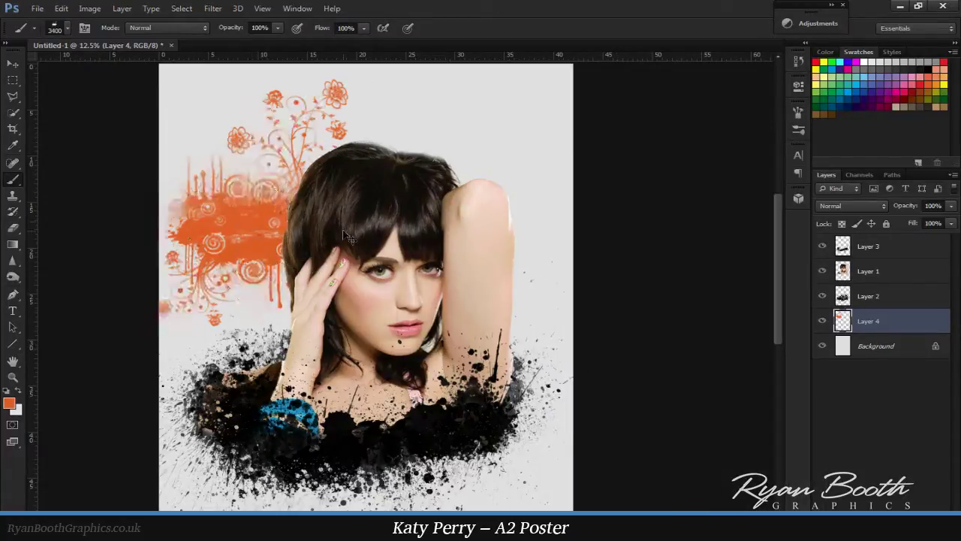
{"action": "key", "text": "ctrl+z"}
- Reset the colour to black and stamp splatters at the top-left, top-right and left of the background
{"action": "right_click", "coordinate": [353, 169]}
{"action": "left_click", "coordinate": [424, 359]}
{"action": "key", "text": "ctrl+z"}
{"action": "key", "text": "d"}
{"action": "left_click", "coordinate": [211, 120]}
{"action": "right_click", "coordinate": [496, 165]}
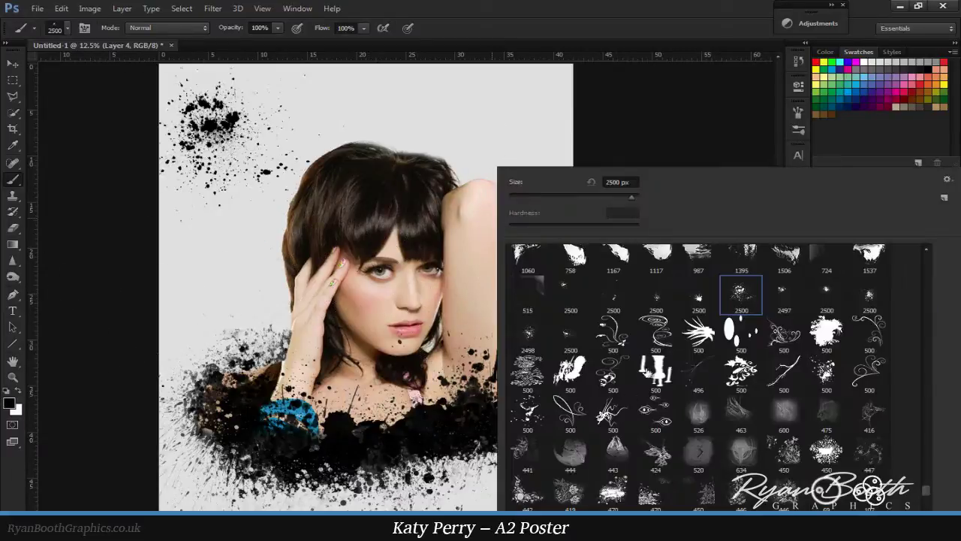
{"action": "left_click", "coordinate": [443, 120]}
{"action": "left_click", "coordinate": [210, 263]}
{"action": "right_click", "coordinate": [497, 167]}
{"action": "double_click", "coordinate": [643, 343]}
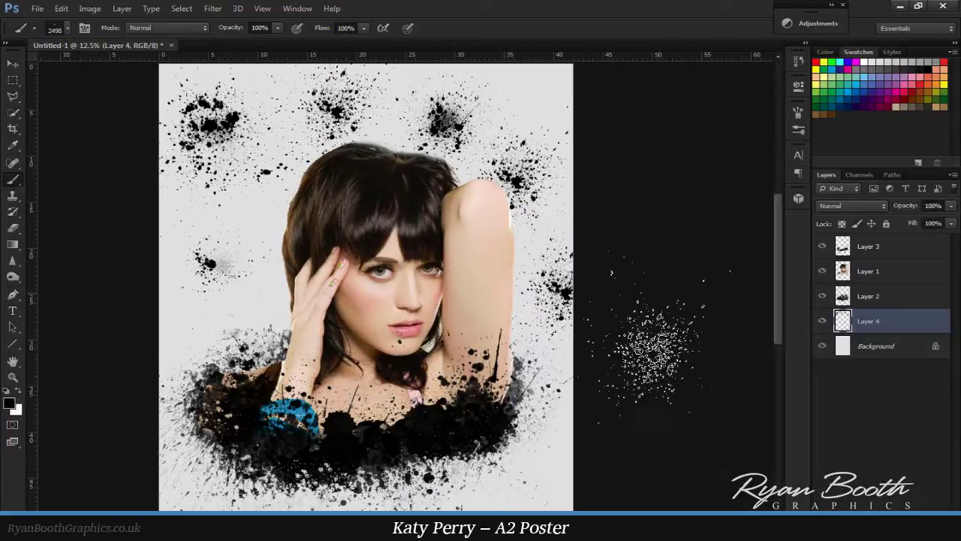
{"action": "left_click", "coordinate": [526, 120]}
- Fade Layer 4's splatters to about 6% opacity, then choose the 338 splatter brush tip
{"action": "right_click", "coordinate": [450, 173]}
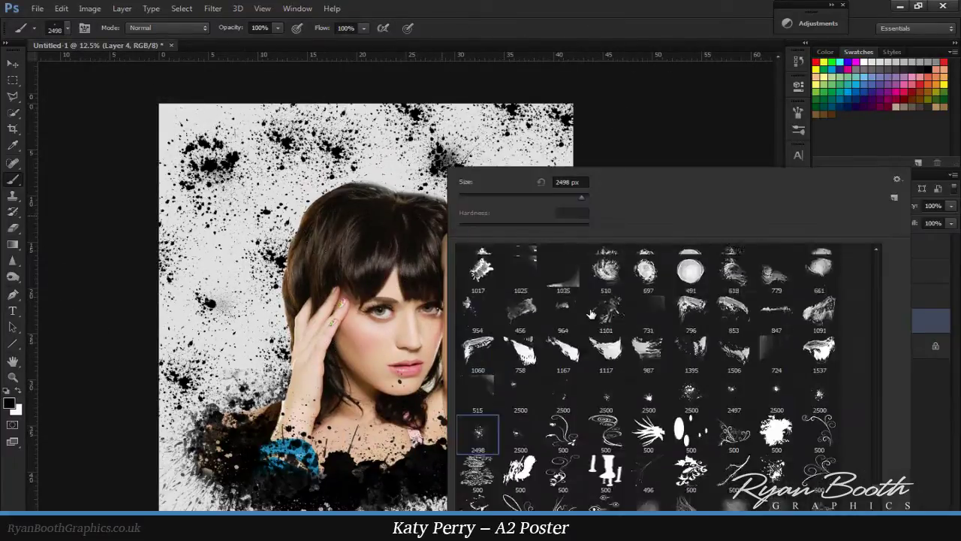
{"action": "left_click", "coordinate": [735, 365]}
{"action": "key", "text": "Return"}
{"action": "left_click_drag", "start_coordinate": [952, 209], "coordinate": [887, 223]}
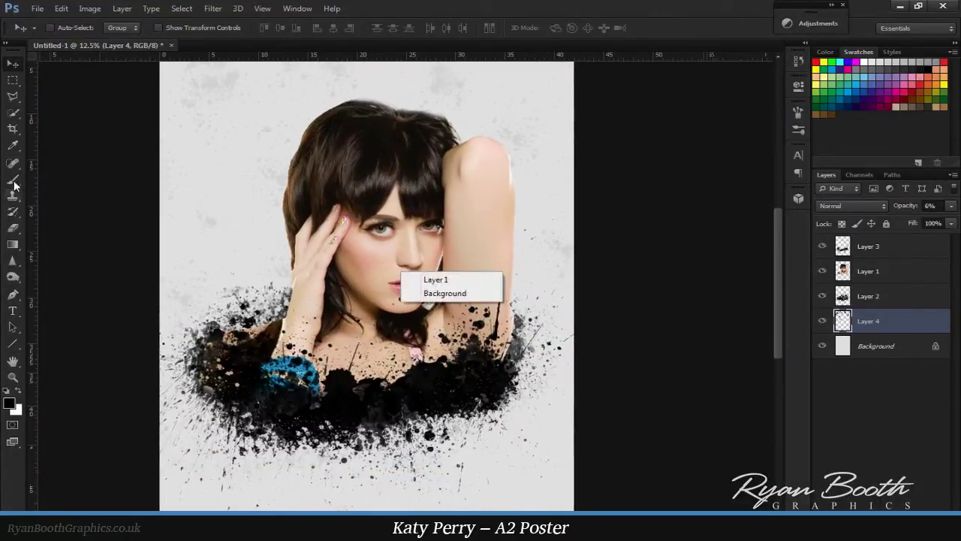
{"action": "left_click", "coordinate": [15, 186]}
{"action": "right_click", "coordinate": [168, 169]}
{"action": "scroll", "coordinate": [499, 399], "scroll_direction": "up", "scroll_amount": 3}
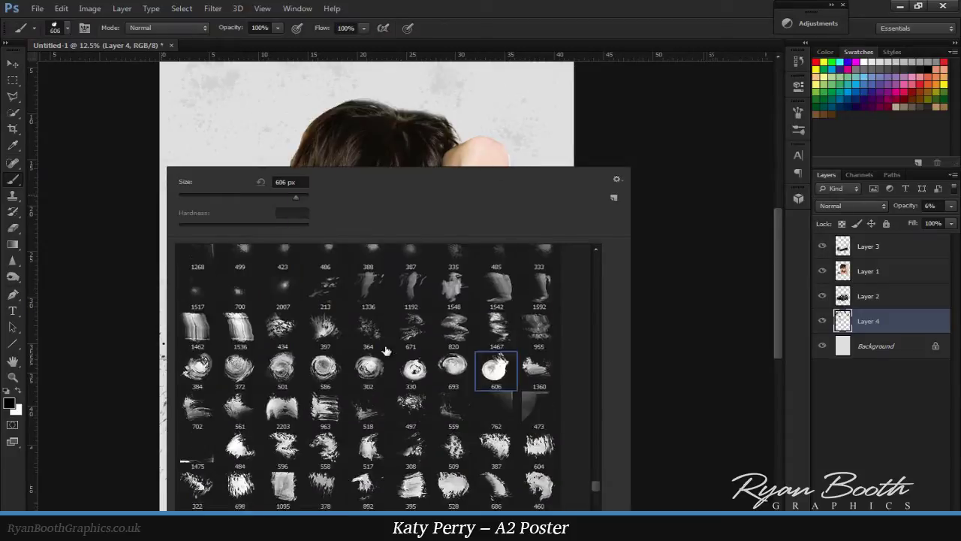
{"action": "scroll", "coordinate": [499, 398], "scroll_direction": "up", "scroll_amount": 3}
{"action": "double_click", "coordinate": [497, 331]}
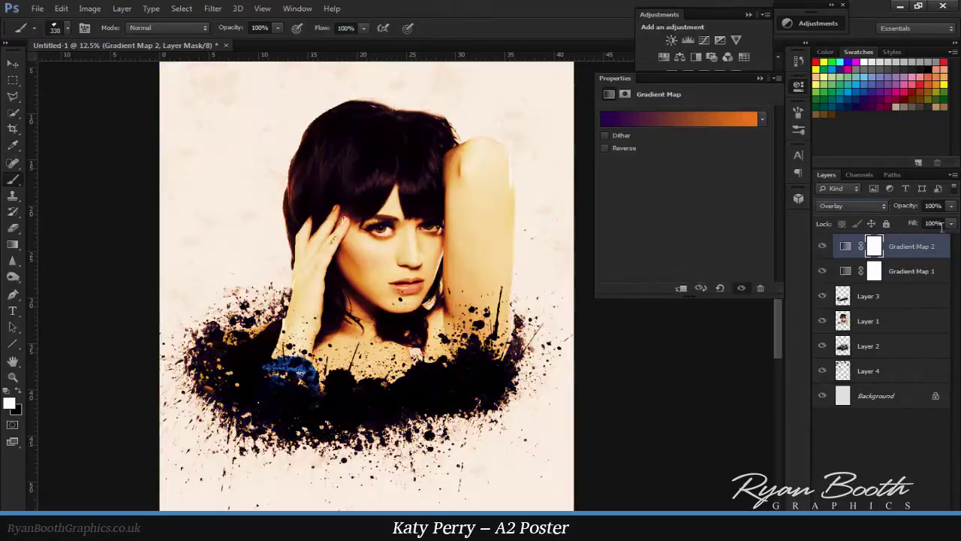
- Set the gradient map to 50% opacity and make Layer 3 active
{"action": "left_click", "coordinate": [933, 205]}
{"action": "type", "text": "50"}
{"action": "left_click", "coordinate": [760, 78]}
{"action": "left_click", "coordinate": [869, 296]}
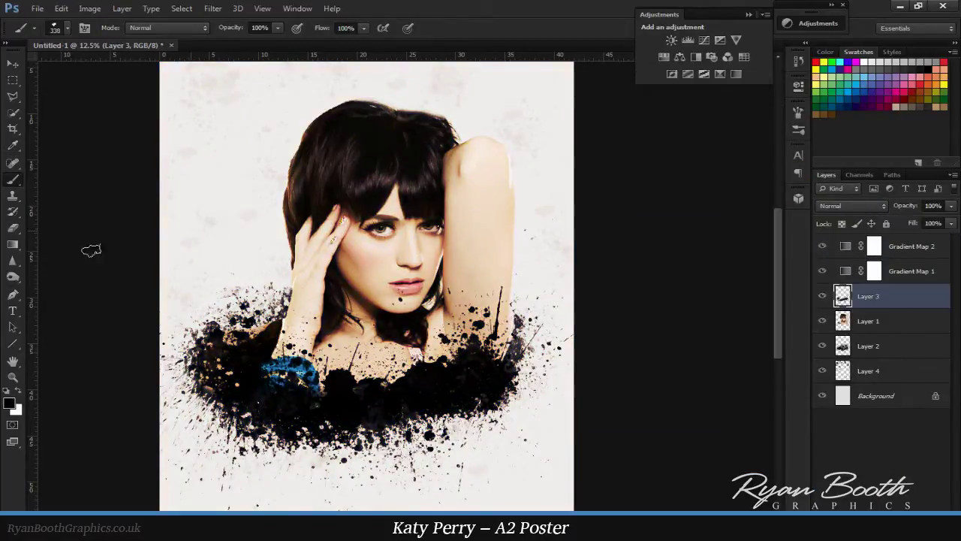
- Draw a diagonal blue gradient across the poster, blended as Lighten at 33% opacity
{"action": "key", "text": "g"}
{"action": "key", "text": "ctrl+minus"}
{"action": "left_click", "coordinate": [70, 28]}
{"action": "left_click_drag", "start_coordinate": [375, 99], "coordinate": [374, 225]}
{"action": "left_click", "coordinate": [109, 275]}
{"action": "left_click_drag", "start_coordinate": [266, 472], "coordinate": [536, 161]}
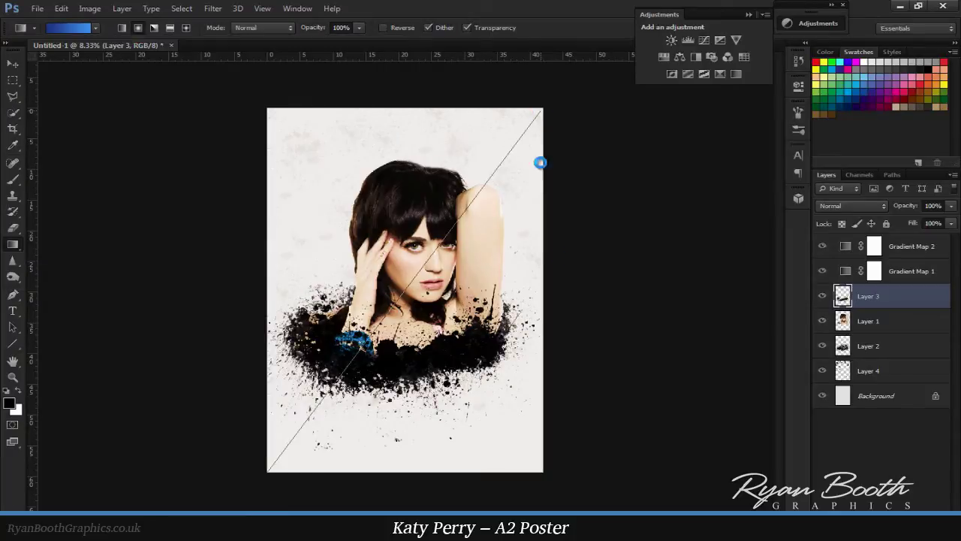
{"action": "left_click_drag", "start_coordinate": [542, 97], "coordinate": [542, 97]}
{"action": "left_click", "coordinate": [853, 205]}
{"action": "left_click", "coordinate": [856, 251]}
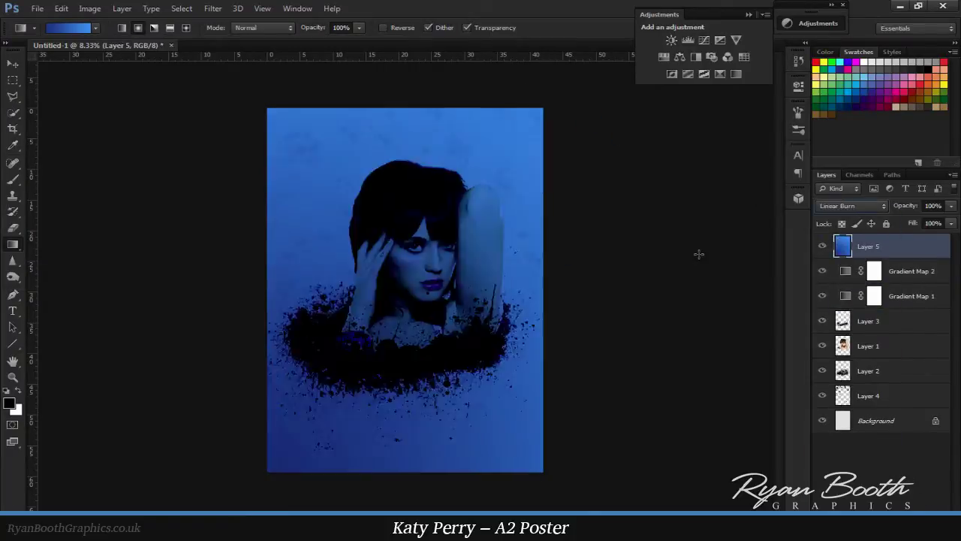
{"action": "left_click_drag", "start_coordinate": [951, 223], "coordinate": [906, 223]}
- Add the orange-to-green gradient layer, set to Lighten at 33% opacity
{"action": "key", "text": "ctrl+plus"}
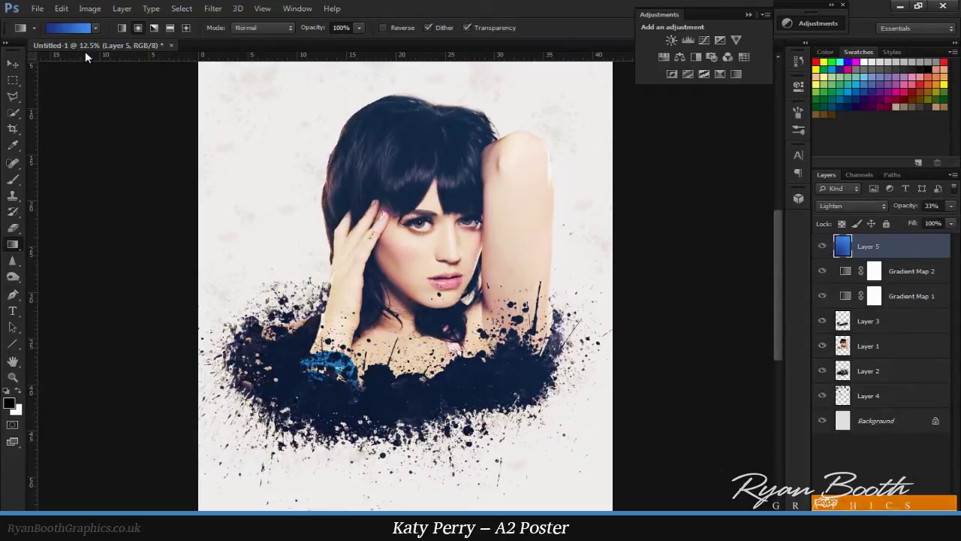
{"action": "left_click", "coordinate": [96, 28]}
{"action": "left_click_drag", "start_coordinate": [375, 222], "coordinate": [376, 70]}
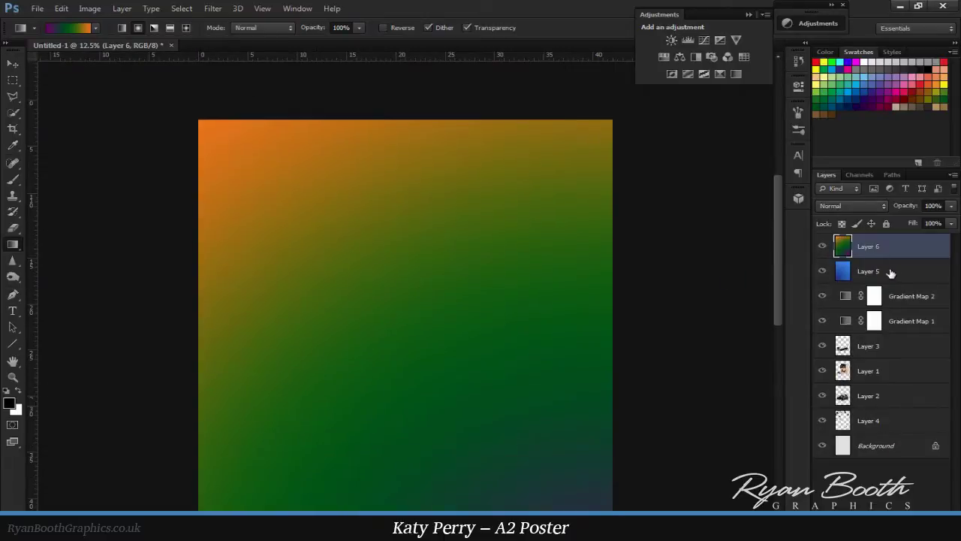
{"action": "left_click", "coordinate": [853, 205]}
{"action": "left_click", "coordinate": [833, 306]}
{"action": "left_click_drag", "start_coordinate": [905, 205], "coordinate": [874, 209]}
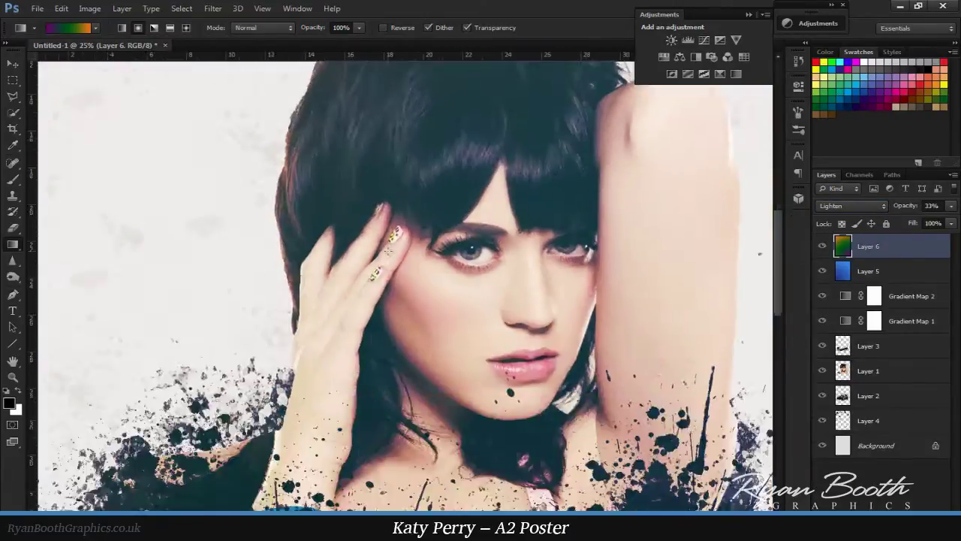
{"action": "key", "text": "ctrl+minus"}
{"action": "key", "text": "ctrl+minus"}
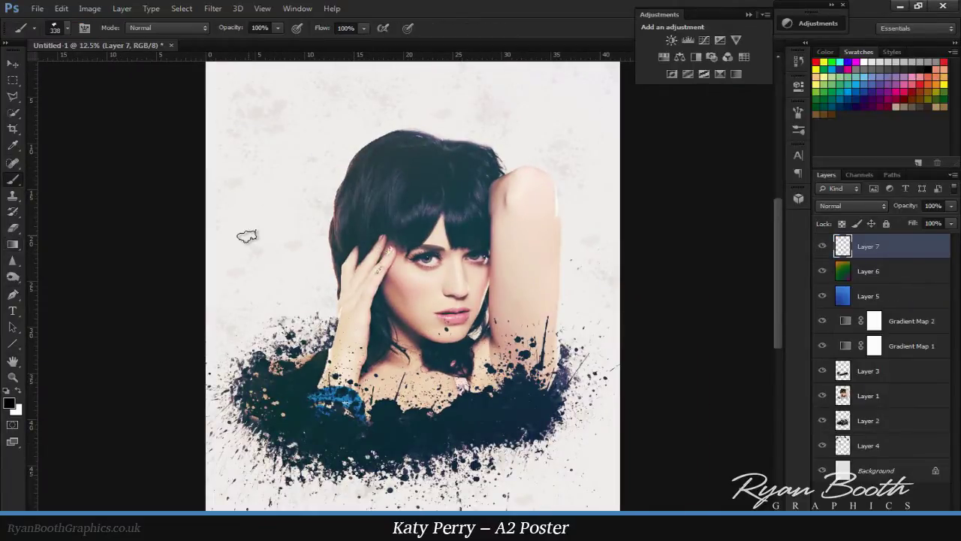
- Choose a 3200 px soft brush and paint orange and red washes on the right
{"action": "right_click", "coordinate": [393, 169]}
{"action": "scroll", "coordinate": [676, 338], "scroll_direction": "down", "scroll_amount": 5}
{"action": "double_click", "coordinate": [419, 266]}
{"action": "key", "text": "ctrl+minus"}
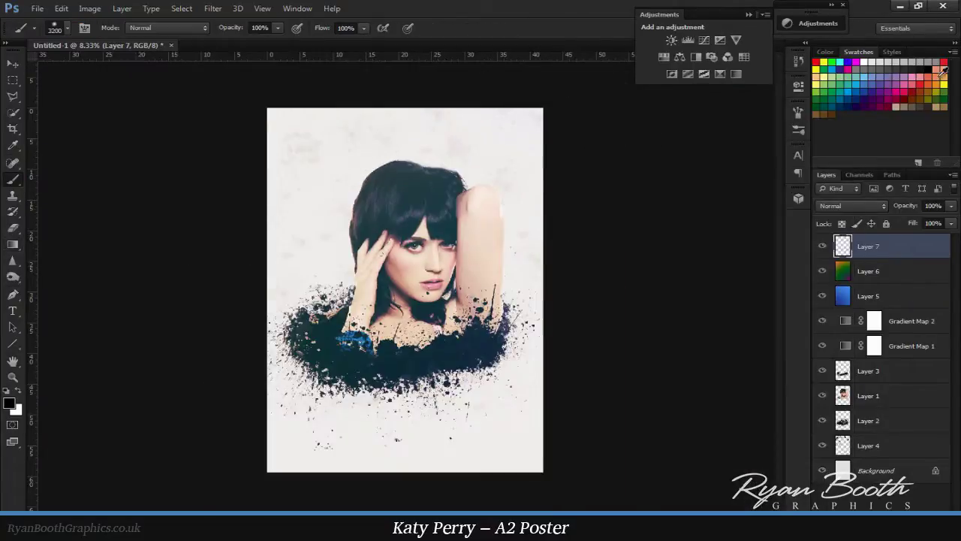
{"action": "left_click", "coordinate": [943, 69]}
{"action": "mouse_move", "coordinate": [450, 421]}
{"action": "left_mouse_down"}
{"action": "mouse_move", "coordinate": [548, 429]}
{"action": "mouse_move", "coordinate": [391, 338]}
{"action": "left_mouse_up"}
{"action": "left_click", "coordinate": [816, 61]}
{"action": "left_click_drag", "start_coordinate": [526, 136], "coordinate": [435, 315]}
{"action": "left_click_drag", "start_coordinate": [421, 151], "coordinate": [466, 353]}
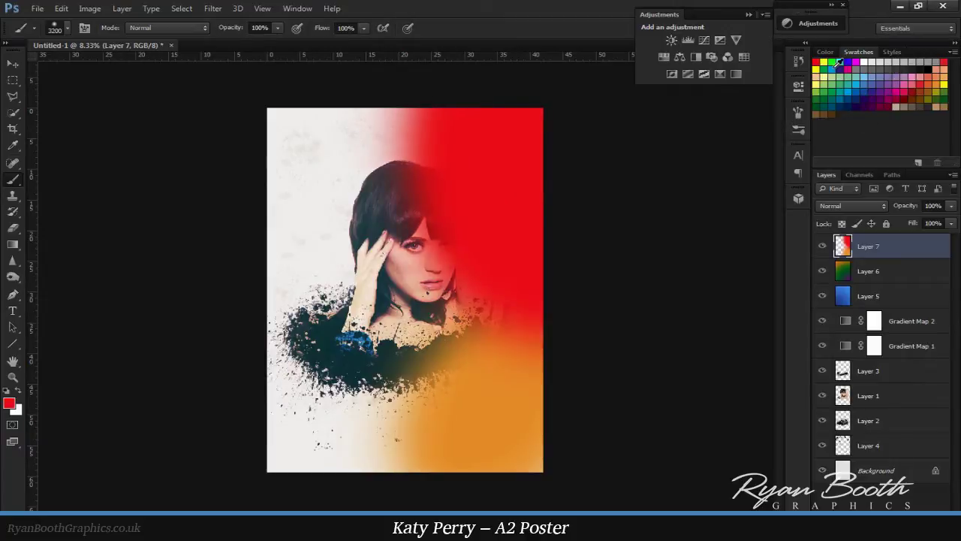
- Paint blue and green washes on the left, and set the layer to Screen with lowered opacity
{"action": "left_click", "coordinate": [839, 62]}
{"action": "mouse_move", "coordinate": [322, 165]}
{"action": "left_mouse_down"}
{"action": "mouse_move", "coordinate": [225, 118]}
{"action": "mouse_move", "coordinate": [353, 286]}
{"action": "left_mouse_up"}
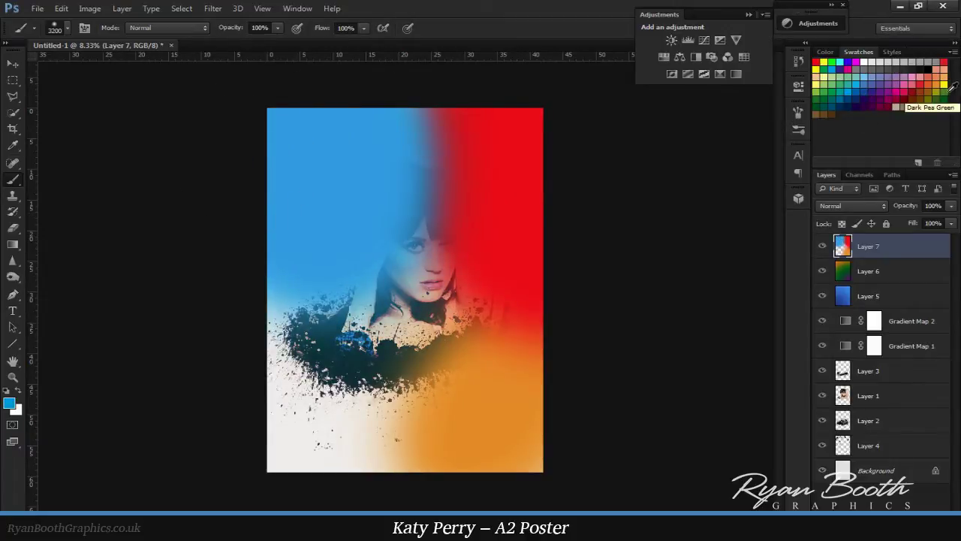
{"action": "left_click", "coordinate": [838, 88]}
{"action": "left_click_drag", "start_coordinate": [421, 420], "coordinate": [247, 429]}
{"action": "left_click", "coordinate": [853, 206]}
{"action": "left_click", "coordinate": [834, 318]}
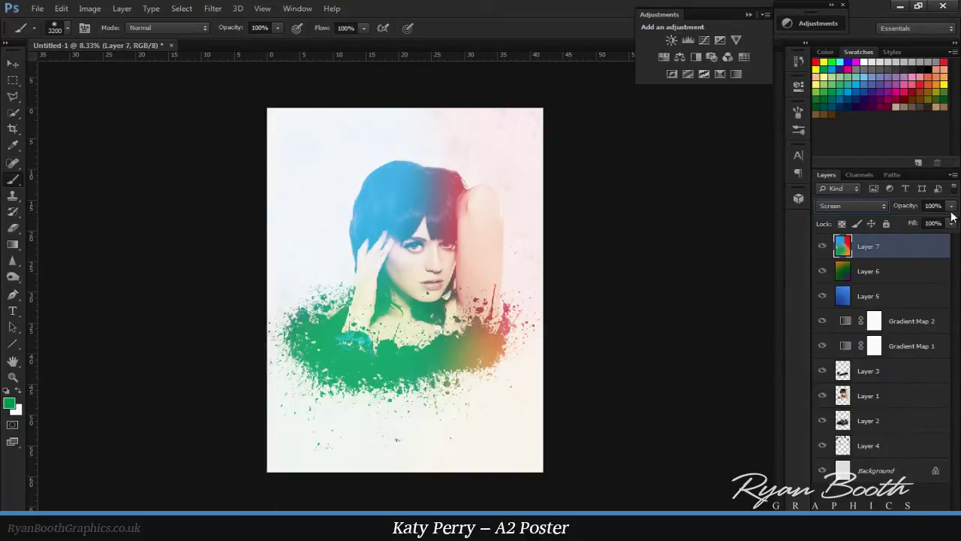
{"action": "left_click_drag", "start_coordinate": [952, 206], "coordinate": [905, 223]}
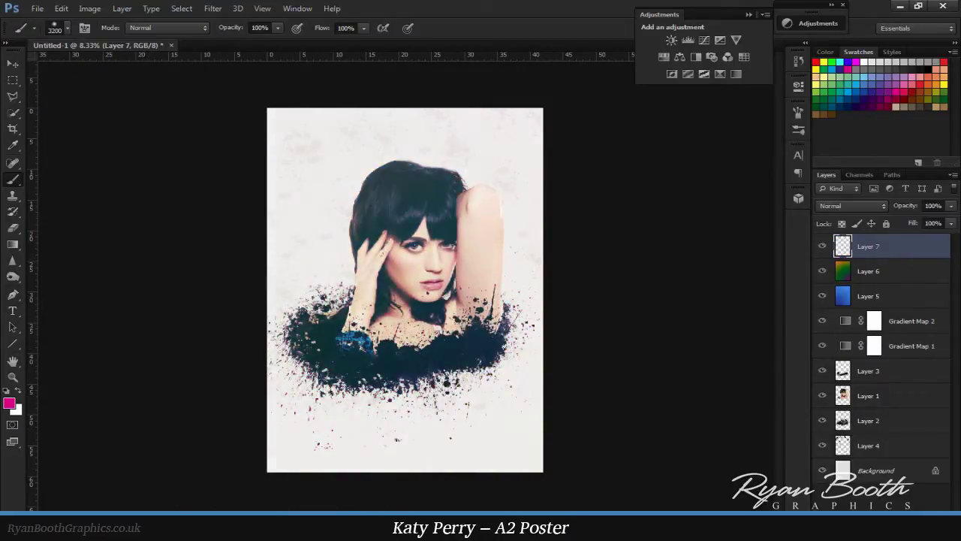
- Dab extra blue and red, and settle the colour layer at Screen, 56% opacity
{"action": "left_click", "coordinate": [466, 346]}
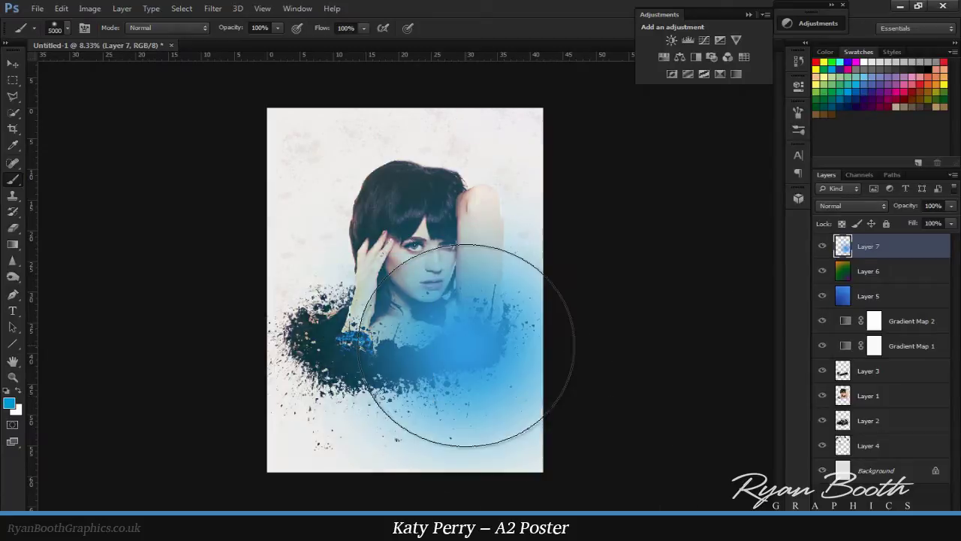
{"action": "left_click", "coordinate": [350, 193]}
{"action": "left_click", "coordinate": [853, 205]}
{"action": "left_click", "coordinate": [830, 321]}
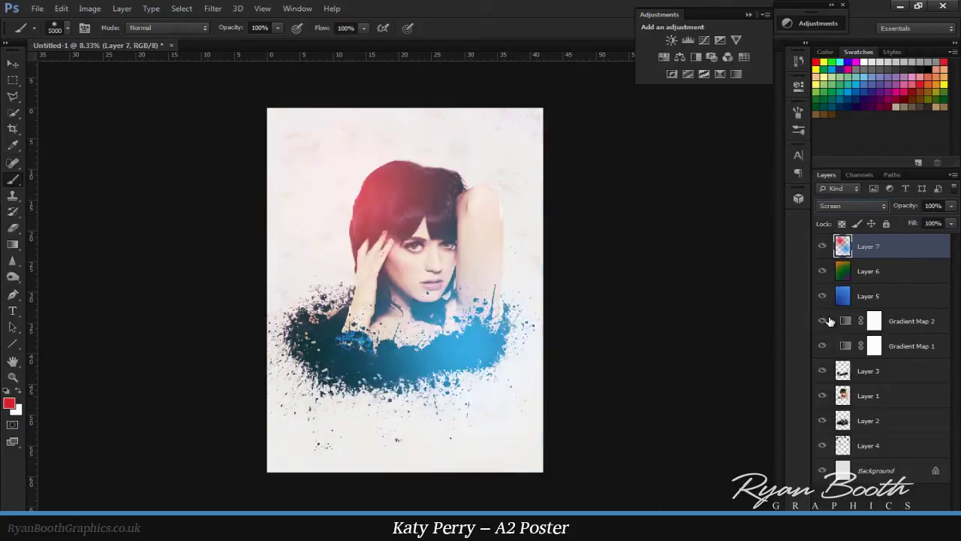
{"action": "left_click_drag", "start_coordinate": [949, 214], "coordinate": [932, 219]}
{"action": "key", "text": "v"}
{"action": "left_click_drag", "start_coordinate": [485, 307], "coordinate": [494, 319]}
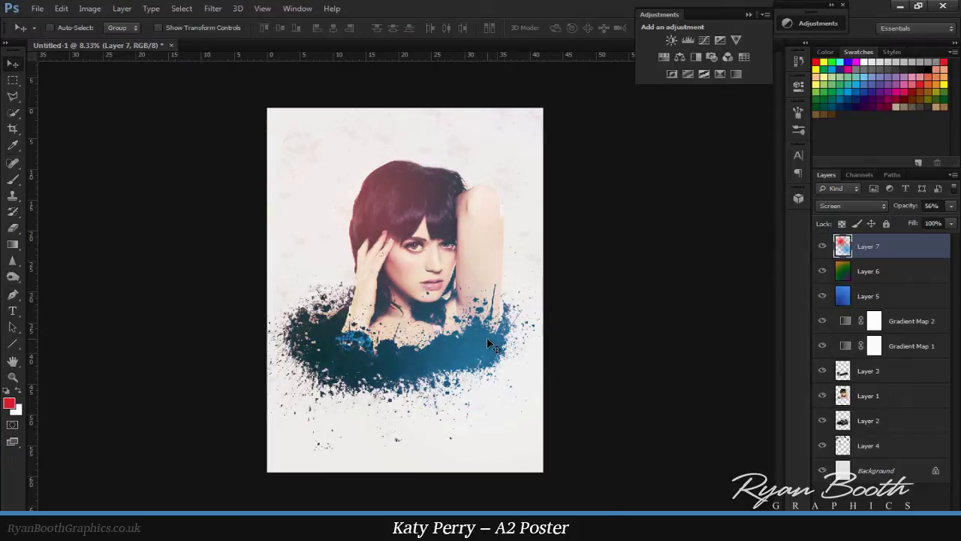
{"action": "key", "text": "ctrl+plus"}
{"action": "key", "text": "ctrl+minus"}
- Switch to the Custom Shape tool and show the shape library with large thumbnails
{"action": "right_click", "coordinate": [13, 343]}
{"action": "left_click", "coordinate": [75, 403]}
{"action": "left_click", "coordinate": [515, 27]}
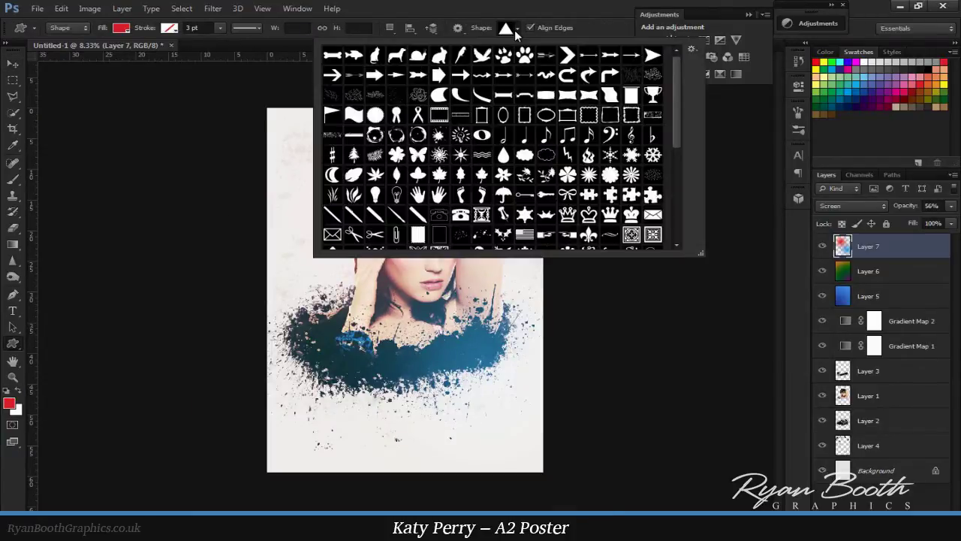
{"action": "mouse_move", "coordinate": [706, 255]}
{"action": "left_mouse_down"}
{"action": "mouse_move", "coordinate": [845, 369]}
{"action": "mouse_move", "coordinate": [907, 509]}
{"action": "left_mouse_up"}
{"action": "left_click", "coordinate": [836, 49]}
{"action": "left_click", "coordinate": [872, 127]}
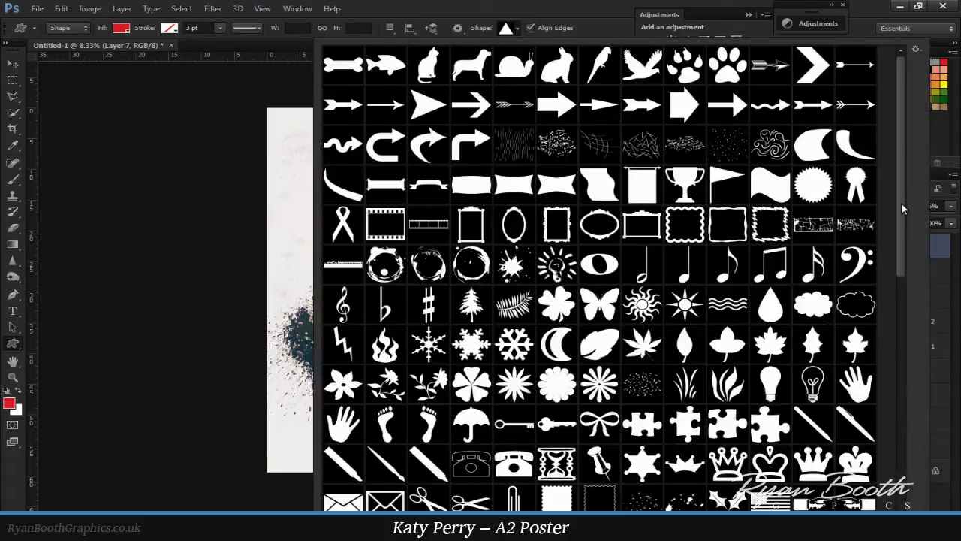
{"action": "mouse_move", "coordinate": [902, 207]}
{"action": "left_mouse_down"}
{"action": "mouse_move", "coordinate": [893, 378]}
{"action": "mouse_move", "coordinate": [880, 418]}
{"action": "left_mouse_up"}
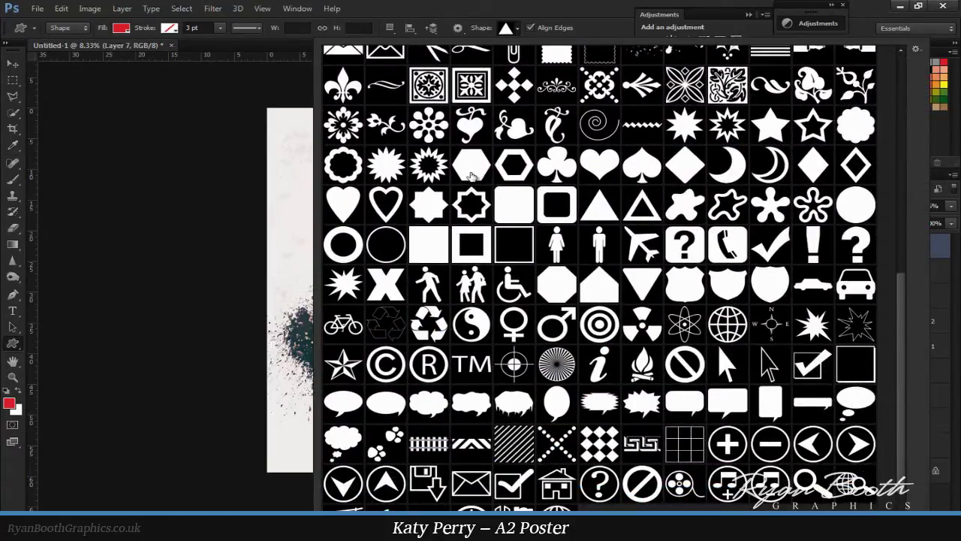
{"action": "scroll", "coordinate": [892, 371], "scroll_direction": "down", "scroll_amount": 1}
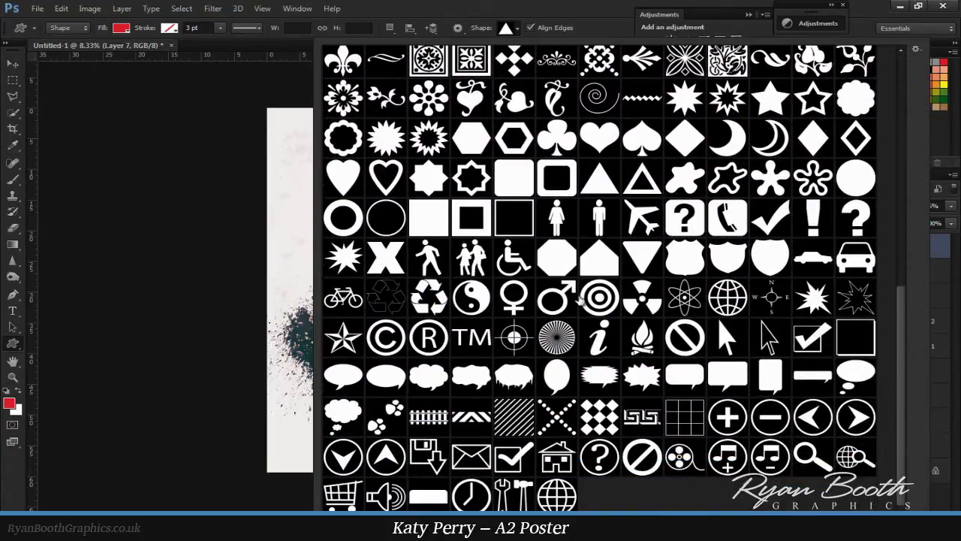
- Draw a large black hexagon and place it beneath the photo layer to clip the portrait
{"action": "left_click_drag", "start_coordinate": [299, 156], "coordinate": [516, 332]}
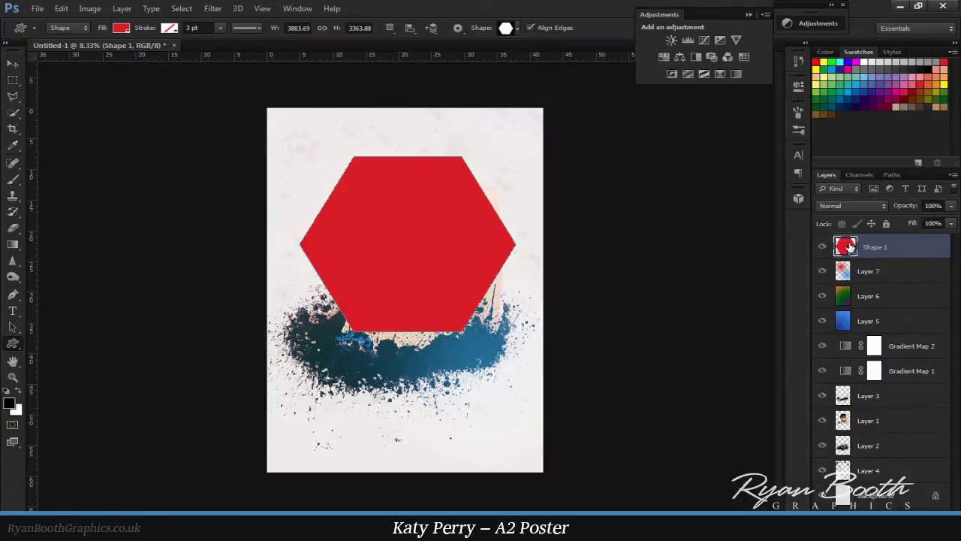
{"action": "double_click", "coordinate": [846, 246]}
{"action": "left_click", "coordinate": [347, 278]}
{"action": "key", "text": "Return"}
{"action": "left_click_drag", "start_coordinate": [871, 246], "coordinate": [871, 434]}
- Reposition the hexagon, then enlarge and tilt it around the portrait with Free Transform
{"action": "key", "text": "v"}
{"action": "left_click_drag", "start_coordinate": [416, 324], "coordinate": [432, 353]}
{"action": "key", "text": "ctrl+t"}
{"action": "mouse_move", "coordinate": [526, 165]}
{"action": "left_mouse_down"}
{"action": "mouse_move", "coordinate": [571, 129]}
{"action": "mouse_move", "coordinate": [601, 195]}
{"action": "left_mouse_up"}
{"action": "key", "text": "Return"}
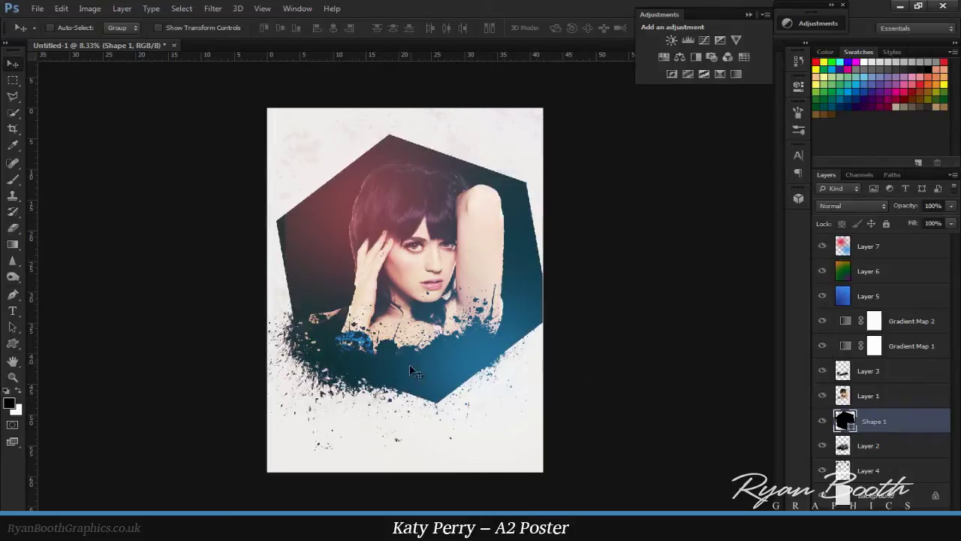
- Duplicate the hexagon at 15% opacity and give the copy a Stroke effect
{"action": "left_click_drag", "start_coordinate": [927, 217], "coordinate": [893, 220]}
{"action": "key", "text": "ctrl+j"}
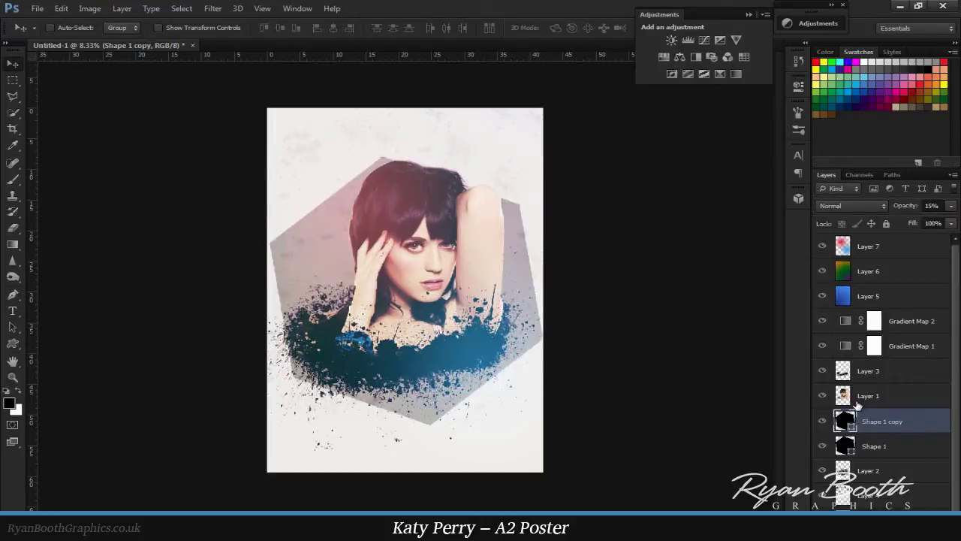
{"action": "double_click", "coordinate": [925, 424]}
{"action": "left_click", "coordinate": [559, 293]}
- Confirm the stroke and choose a splatter brush for erasing the hexagon copy's edges
{"action": "key", "text": "Return"}
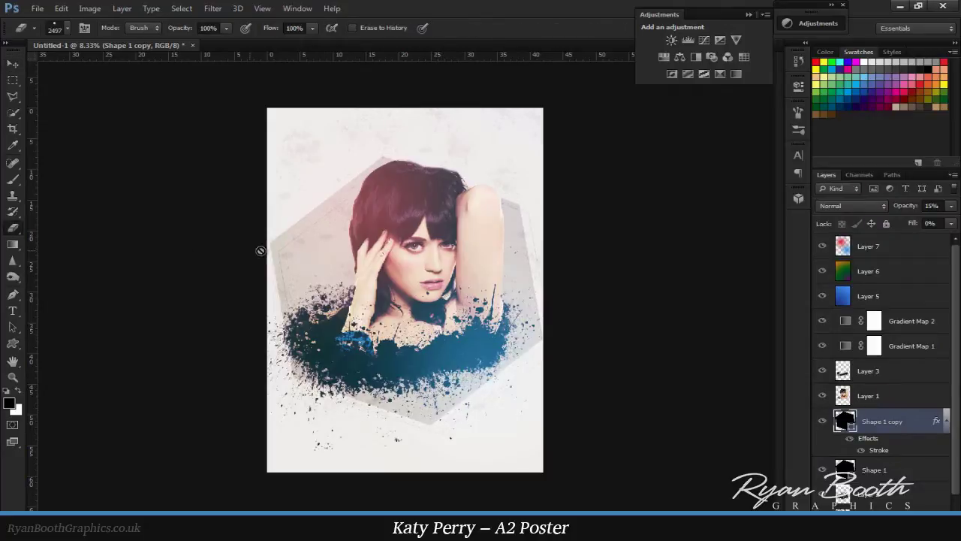
{"action": "right_click", "coordinate": [297, 176]}
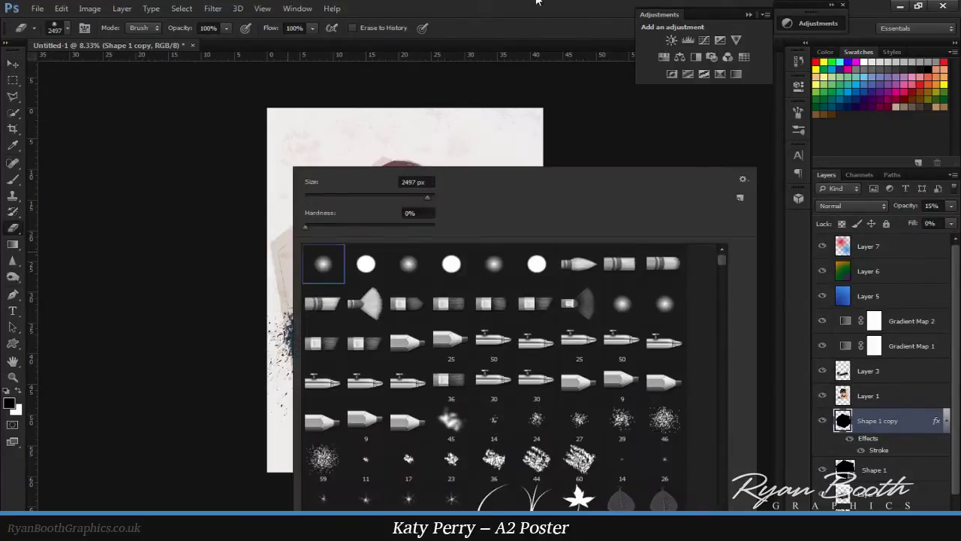
{"action": "left_click", "coordinate": [697, 161]}
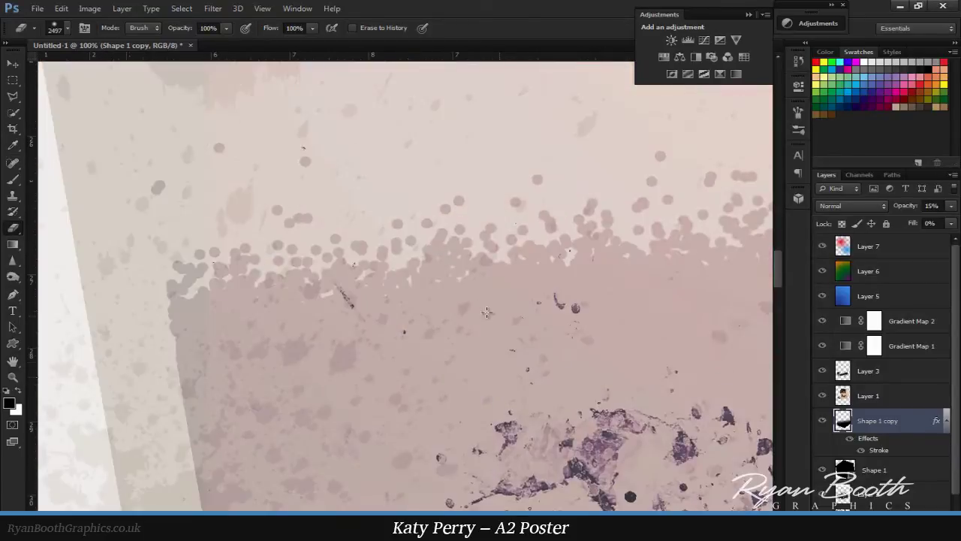
{"action": "key", "text": "ctrl+minus"}
{"action": "key", "text": "ctrl+minus"}
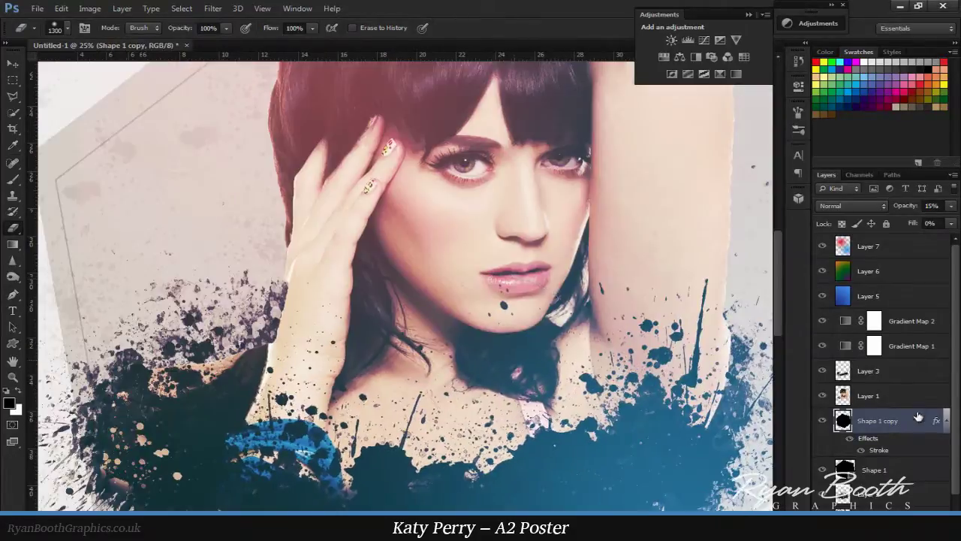
- Select the portrait photo layer and zoom out to view the whole poster
{"action": "left_click", "coordinate": [869, 396]}
{"action": "left_click", "coordinate": [212, 8]}
{"action": "left_click", "coordinate": [401, 193]}
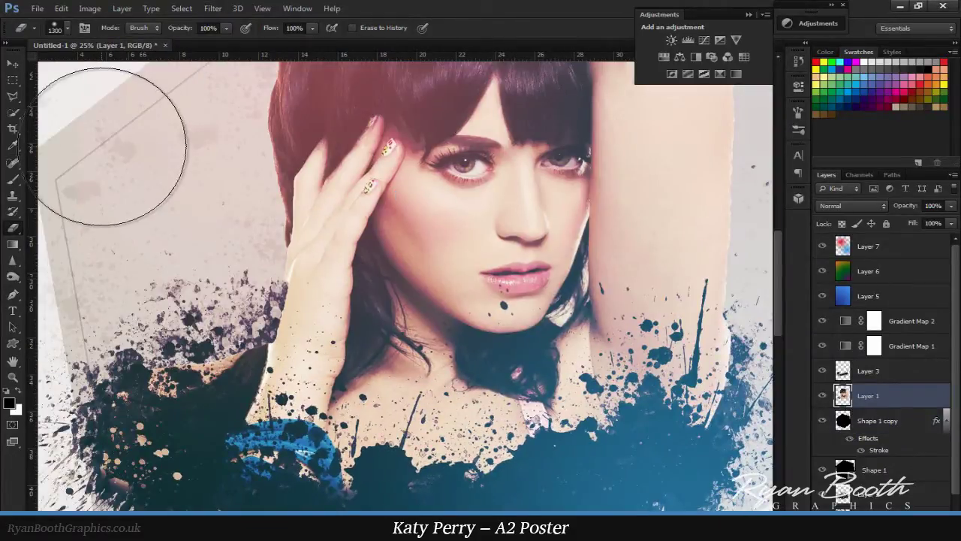
{"action": "key", "text": "v"}
{"action": "key", "text": "ctrl+minus"}
{"action": "key", "text": "ctrl+minus"}
{"action": "key", "text": "ctrl+minus"}
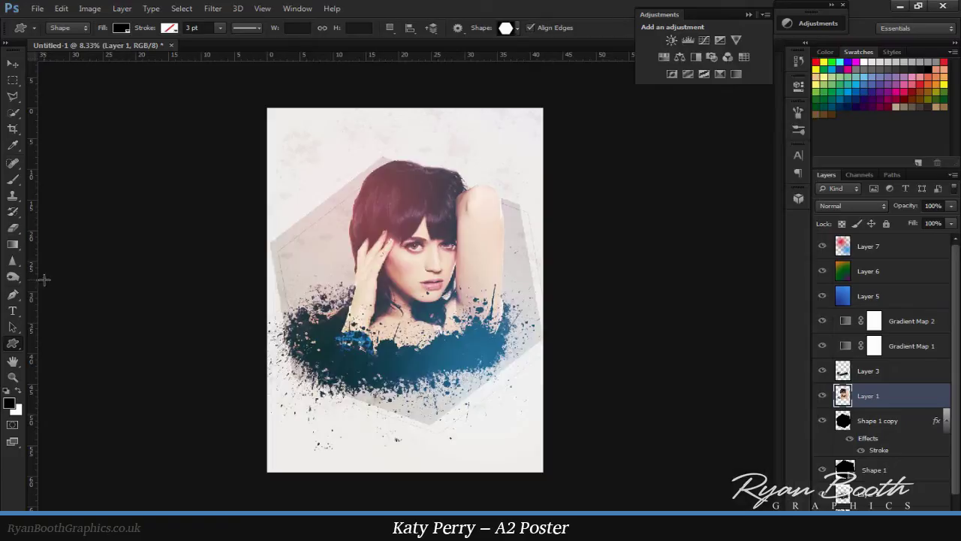
- Pick the triangle custom shape and draw a small triangle on the poster
{"action": "left_click", "coordinate": [516, 28]}
{"action": "scroll", "coordinate": [530, 122], "scroll_direction": "up", "scroll_amount": 2}
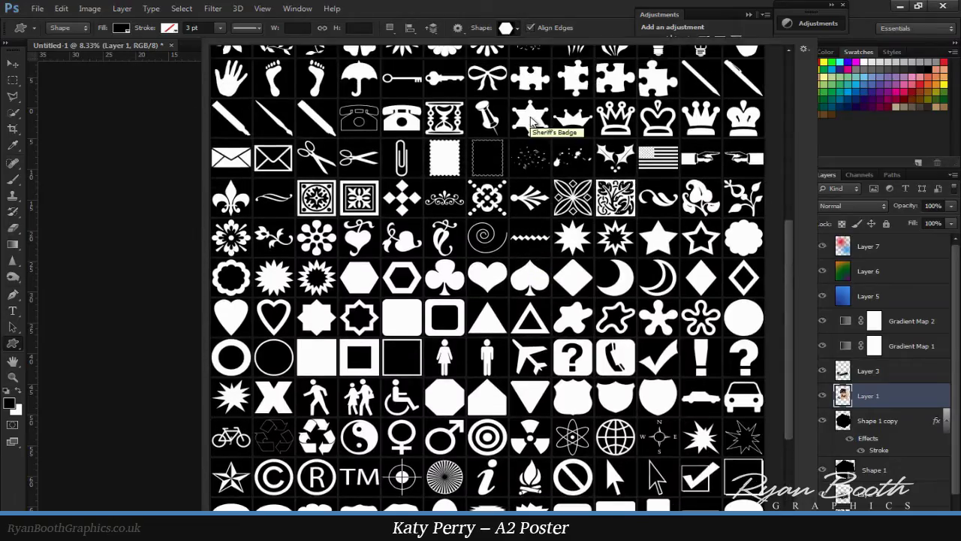
{"action": "scroll", "coordinate": [532, 123], "scroll_direction": "up", "scroll_amount": 5}
{"action": "scroll", "coordinate": [530, 122], "scroll_direction": "down", "scroll_amount": 5}
{"action": "scroll", "coordinate": [530, 123], "scroll_direction": "down", "scroll_amount": 1}
{"action": "double_click", "coordinate": [468, 491]}
{"action": "left_click_drag", "start_coordinate": [296, 127], "coordinate": [344, 167]}
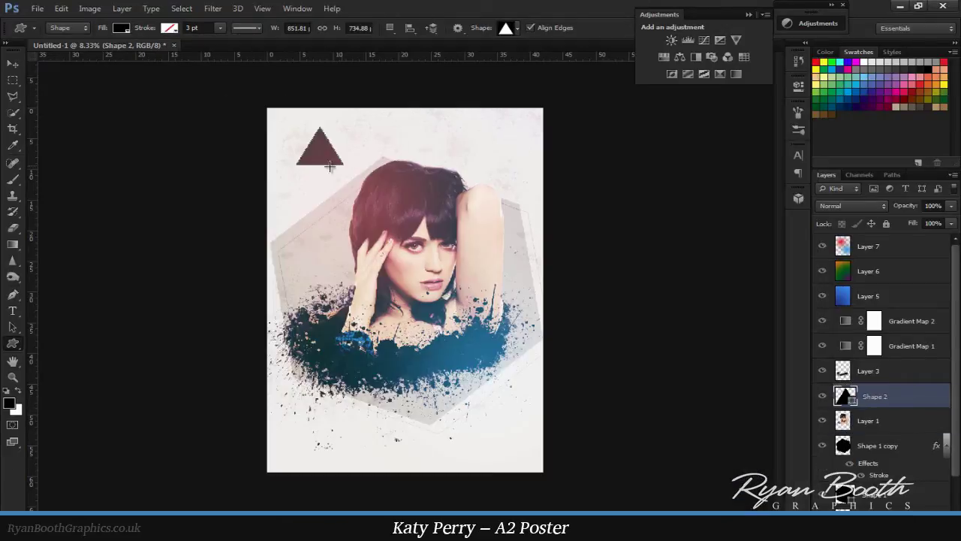
- Fill the triangle white and zoom in to bring it into view
{"action": "left_click", "coordinate": [120, 27]}
{"action": "left_click", "coordinate": [90, 52]}
{"action": "key", "text": "Return"}
{"action": "key", "text": "v"}
{"action": "key", "text": "ctrl+1"}
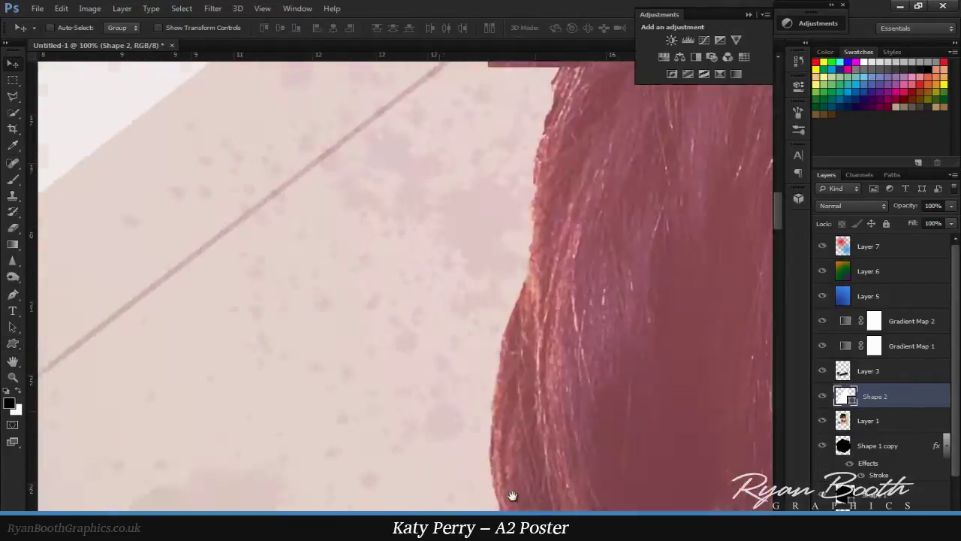
{"action": "left_click_drag", "start_coordinate": [45, 225], "coordinate": [181, 334]}
- Set the triangle to Soft Light and rotate it a quarter turn to point left
{"action": "key", "text": "ctrl+minus"}
{"action": "left_click", "coordinate": [852, 205]}
{"action": "left_click", "coordinate": [833, 363]}
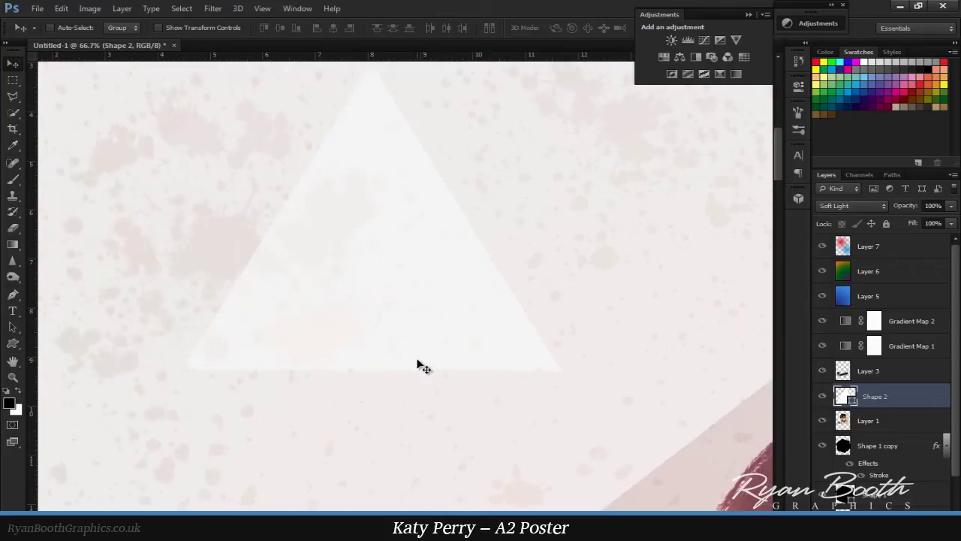
{"action": "key", "text": "ctrl+t"}
{"action": "left_click_drag", "start_coordinate": [424, 367], "coordinate": [418, 429]}
{"action": "key", "text": "Return"}
- Switch the triangle to a brighter Overlay blend mode and review the poster
{"action": "left_click", "coordinate": [852, 205]}
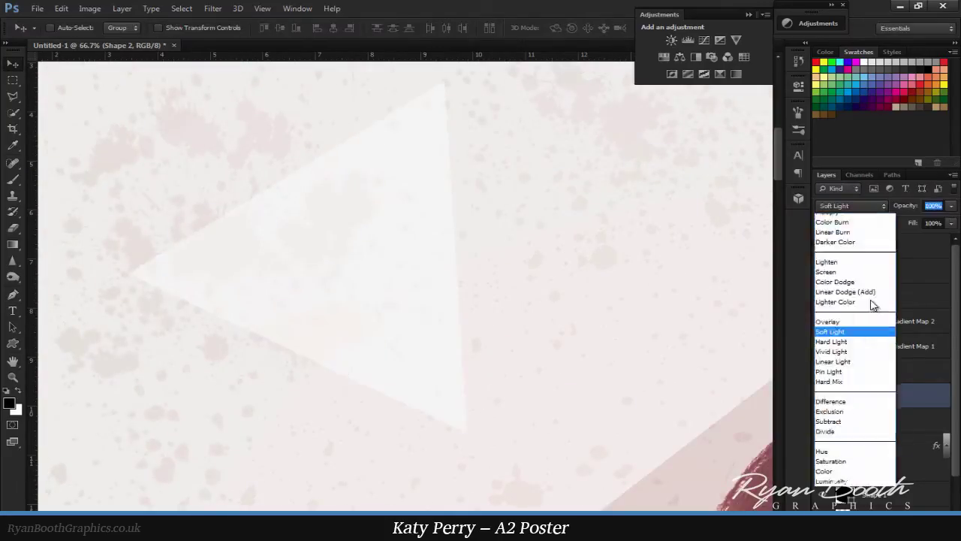
{"action": "left_click", "coordinate": [864, 326]}
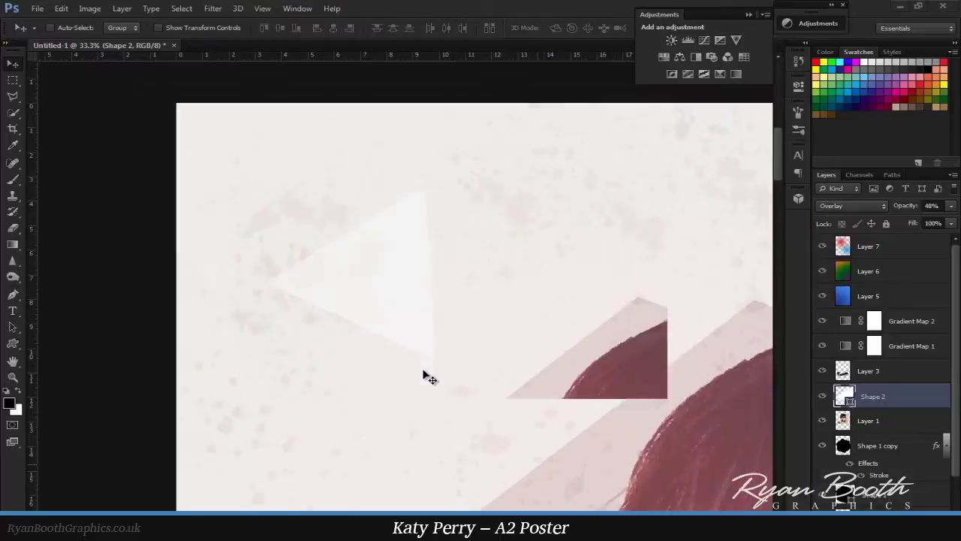
{"action": "key", "text": "ctrl+plus"}
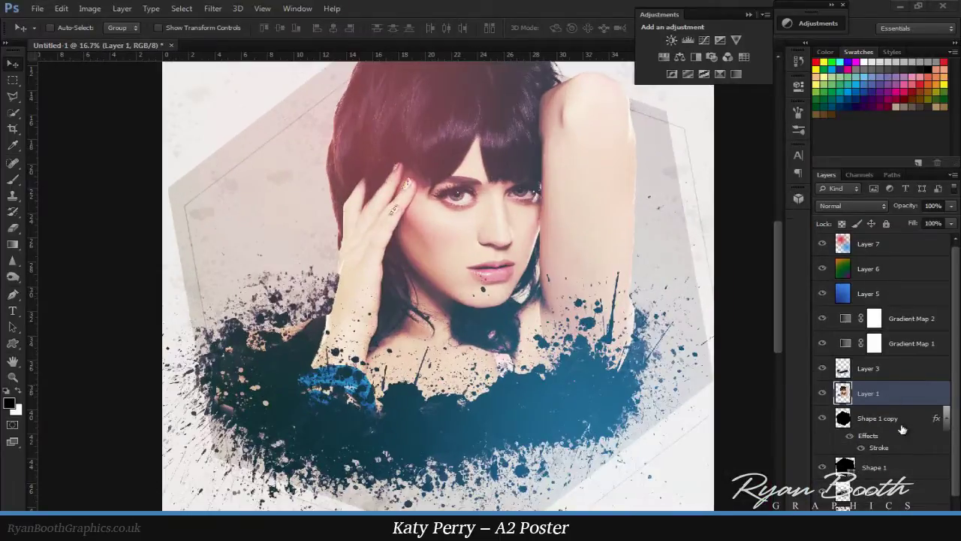
{"action": "key", "text": "v"}
{"action": "key", "text": "ctrl+minus"}
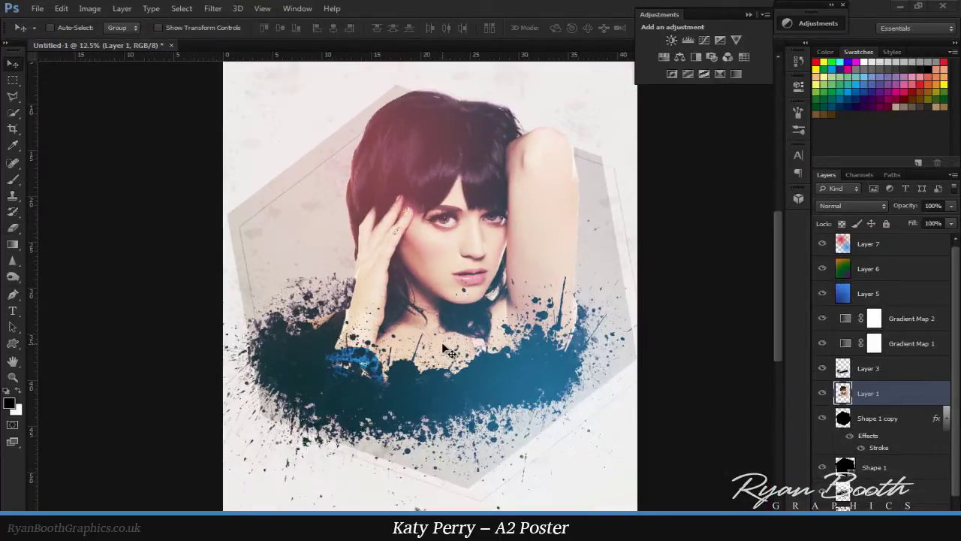
{"action": "scroll", "coordinate": [225, 351], "scroll_direction": "down", "scroll_amount": 3}
- Save the poster in Photoshop PSD format as kp.psd, replacing the existing file
{"action": "left_click", "coordinate": [37, 8]}
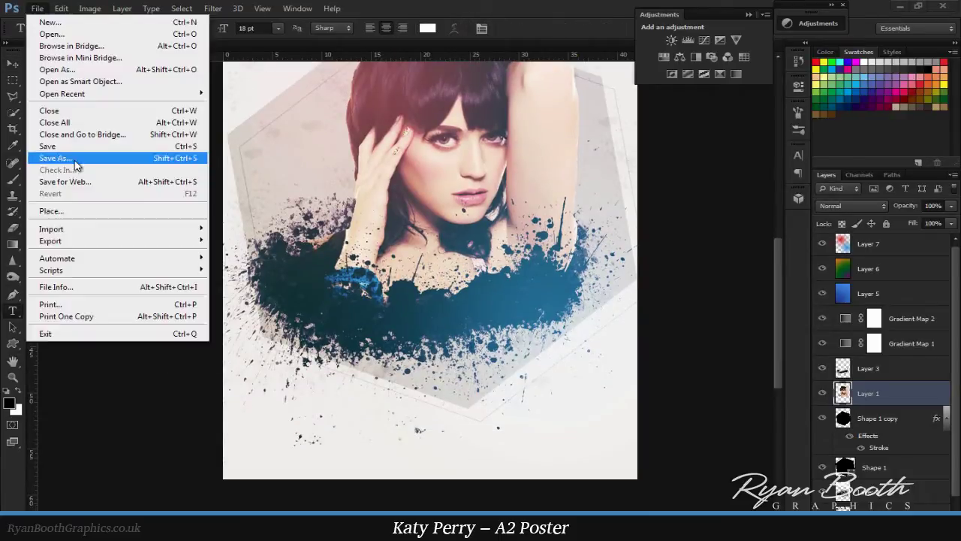
{"action": "left_click", "coordinate": [60, 157]}
{"action": "type", "text": "hp"}
{"action": "left_click", "coordinate": [598, 292]}
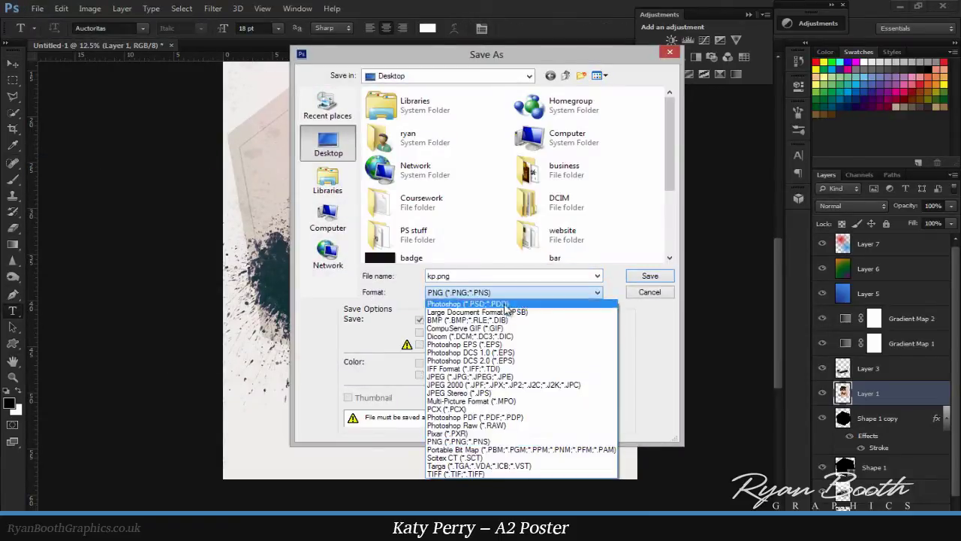
{"action": "left_click", "coordinate": [651, 276]}
{"action": "left_click", "coordinate": [463, 215]}
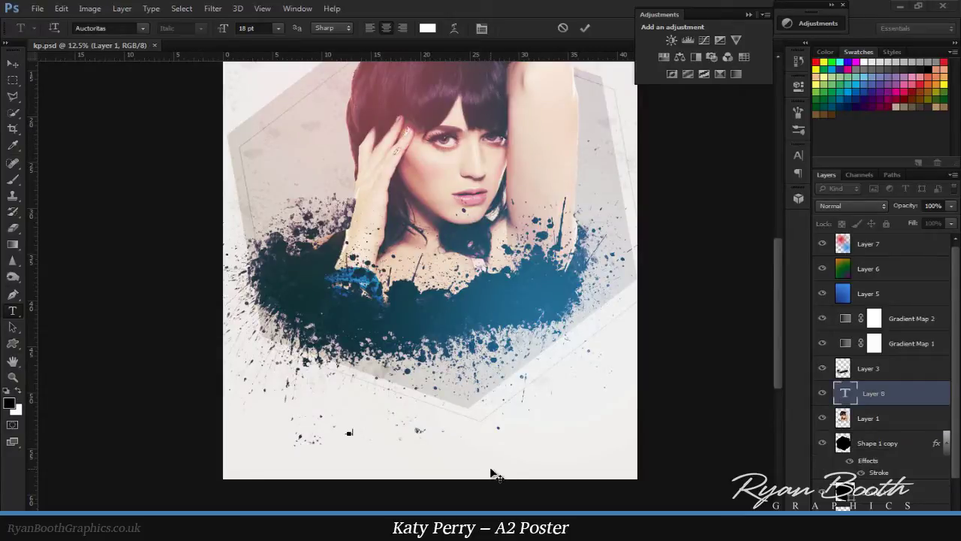
- Move the title layer above Layer 3 and size the KATY PERRY text to 100 pt
{"action": "left_click_drag", "start_coordinate": [909, 391], "coordinate": [909, 368]}
{"action": "type", "text": "KATY PERRY"}
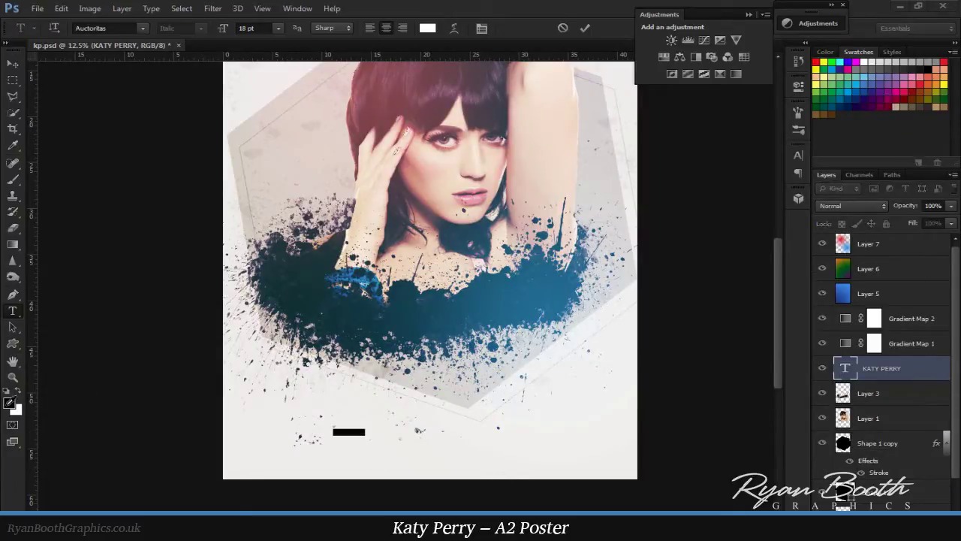
{"action": "type", "text": "d200"}
{"action": "key", "text": "Return"}
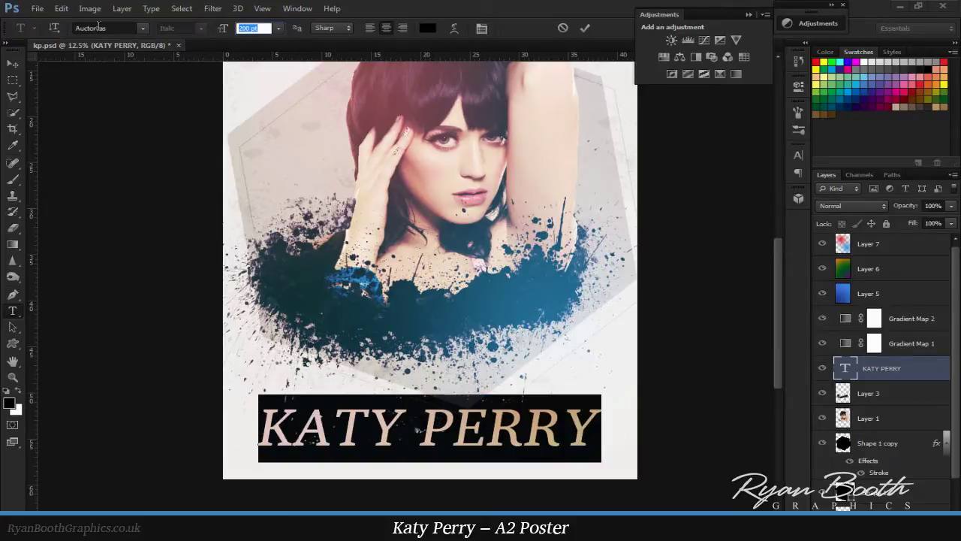
{"action": "type", "text": "100"}
{"action": "key", "text": "Return"}
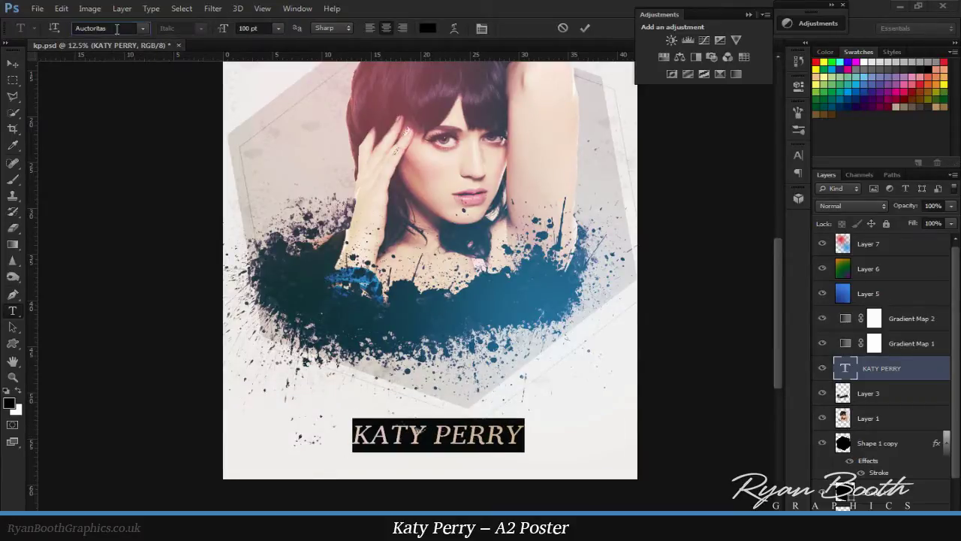
- Apply the Katy Berry font to the title, commit it and move it lower
{"action": "left_click", "coordinate": [117, 28]}
{"action": "key", "text": "Down"}
{"action": "key", "text": "Down"}
{"action": "key", "text": "Down"}
{"action": "key", "text": "Return"}
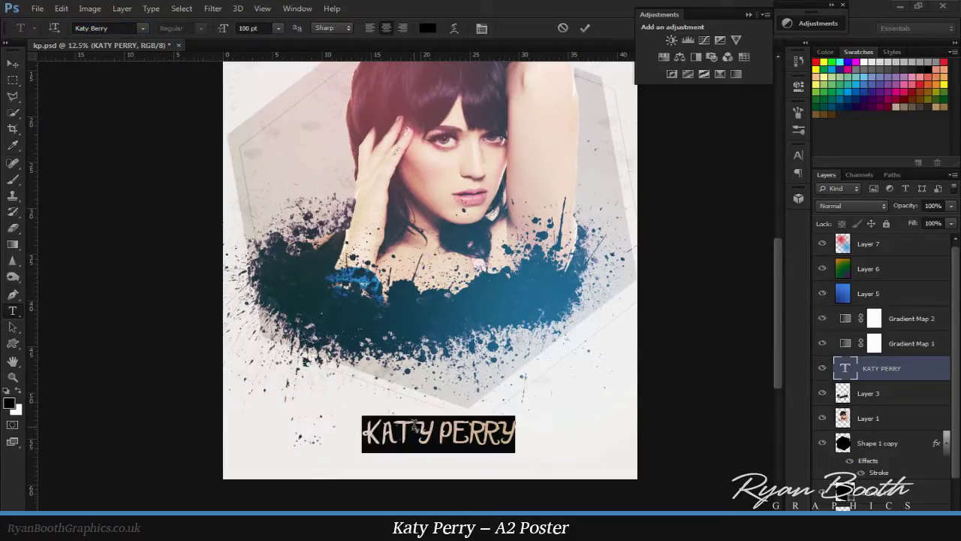
{"action": "key", "text": "ctrl+Return"}
{"action": "key", "text": "v"}
{"action": "left_click_drag", "start_coordinate": [470, 444], "coordinate": [464, 455]}
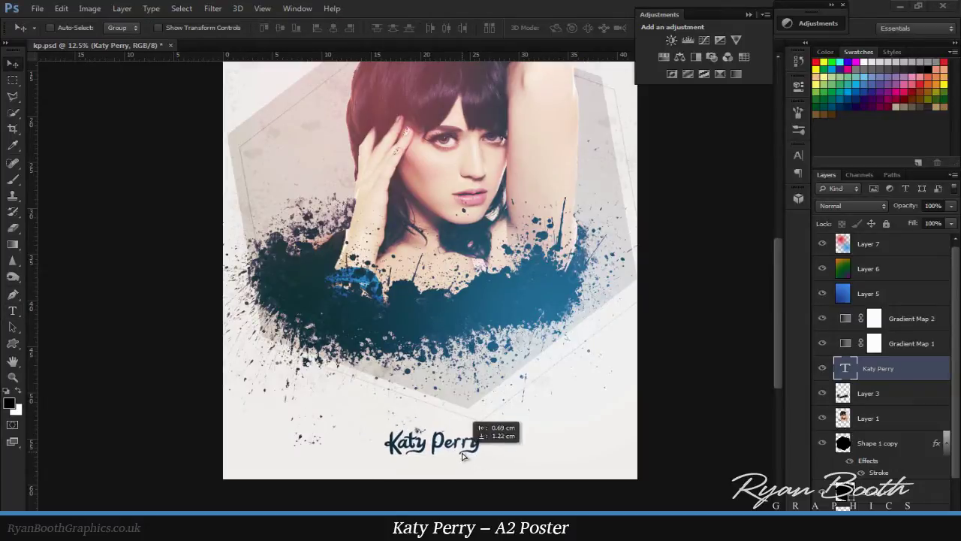
- Change the title to the throwback font from the font list
{"action": "scroll", "coordinate": [428, 470], "scroll_direction": "up", "scroll_amount": 6}
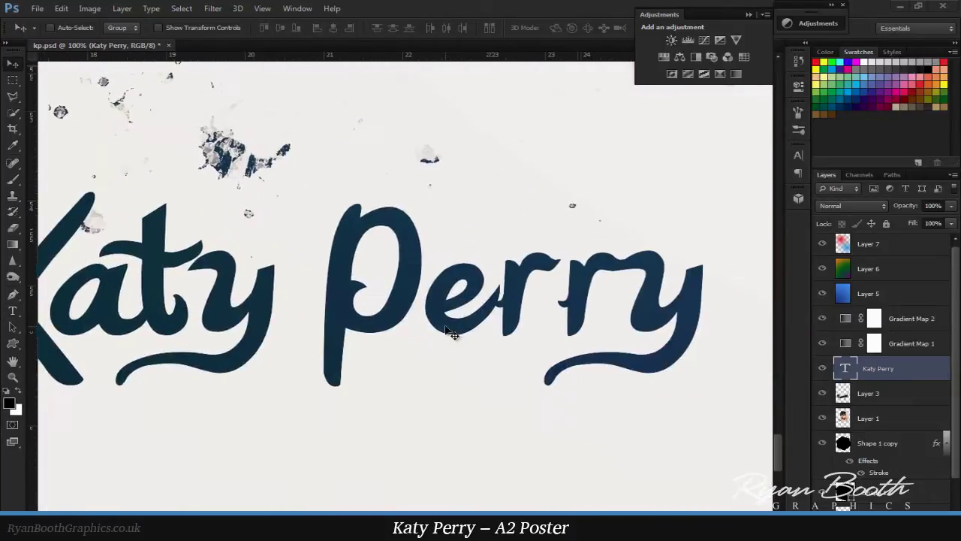
{"action": "scroll", "coordinate": [518, 358], "scroll_direction": "down", "scroll_amount": 6}
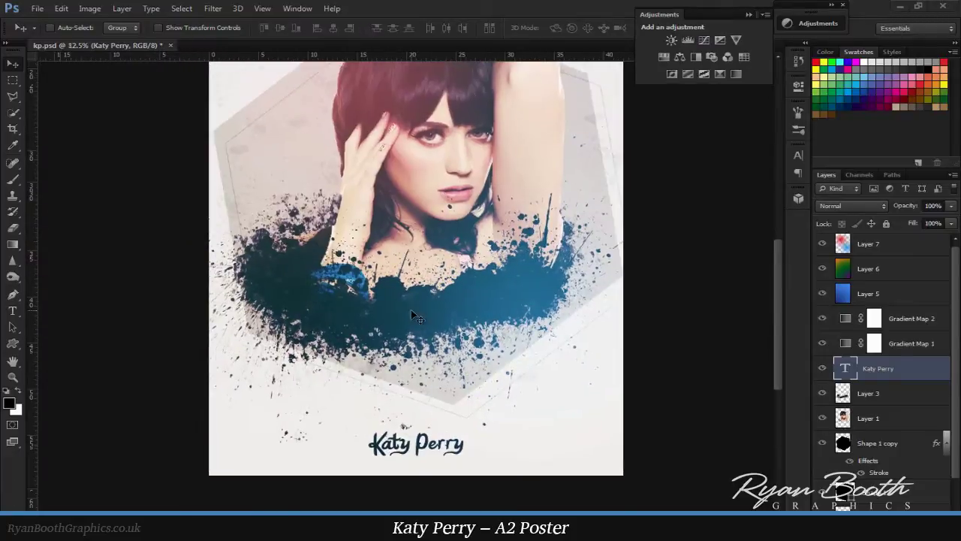
{"action": "key", "text": "t"}
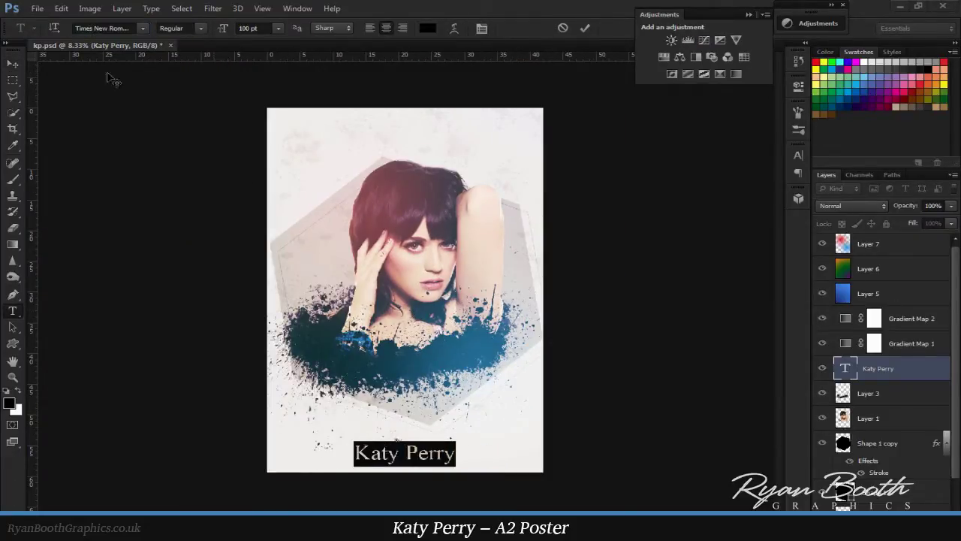
{"action": "left_click", "coordinate": [143, 28]}
{"action": "left_click", "coordinate": [105, 37]}
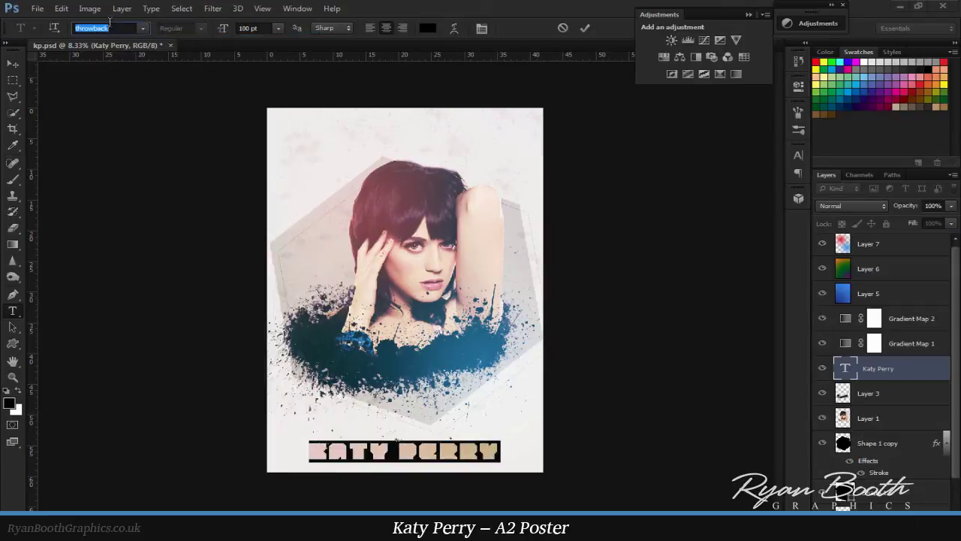
{"action": "key", "text": "v"}
- Select the title text, commit the changes and review the poster
{"action": "scroll", "coordinate": [406, 458], "scroll_direction": "up", "scroll_amount": 5}
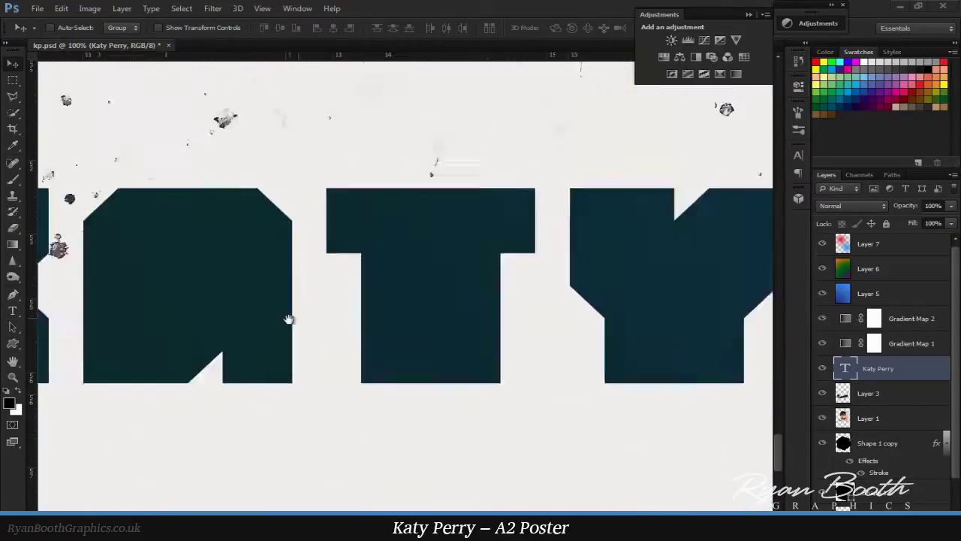
{"action": "scroll", "coordinate": [449, 327], "scroll_direction": "down", "scroll_amount": 3}
{"action": "scroll", "coordinate": [449, 326], "scroll_direction": "down", "scroll_amount": 2}
{"action": "double_click", "coordinate": [845, 368]}
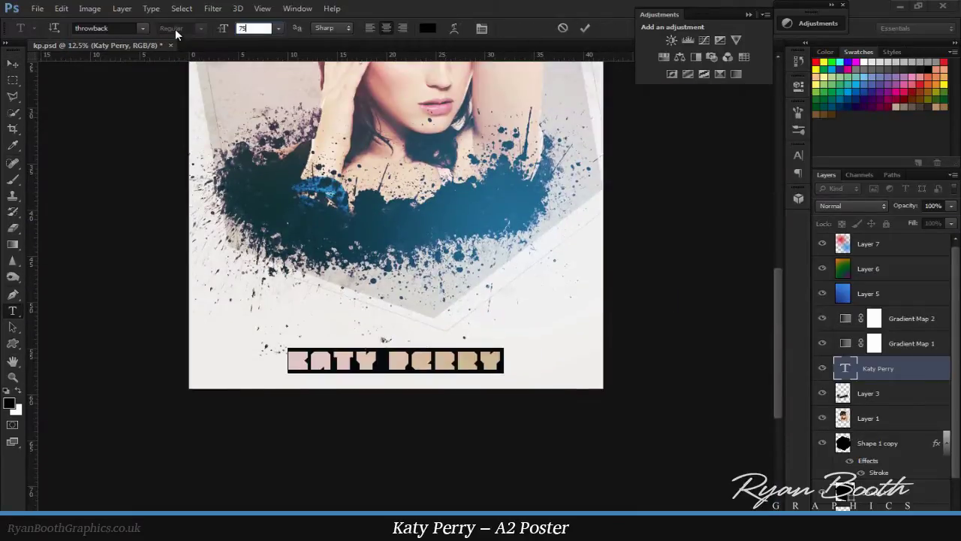
{"action": "key", "text": "ctrl+Return"}
{"action": "key", "text": "v"}
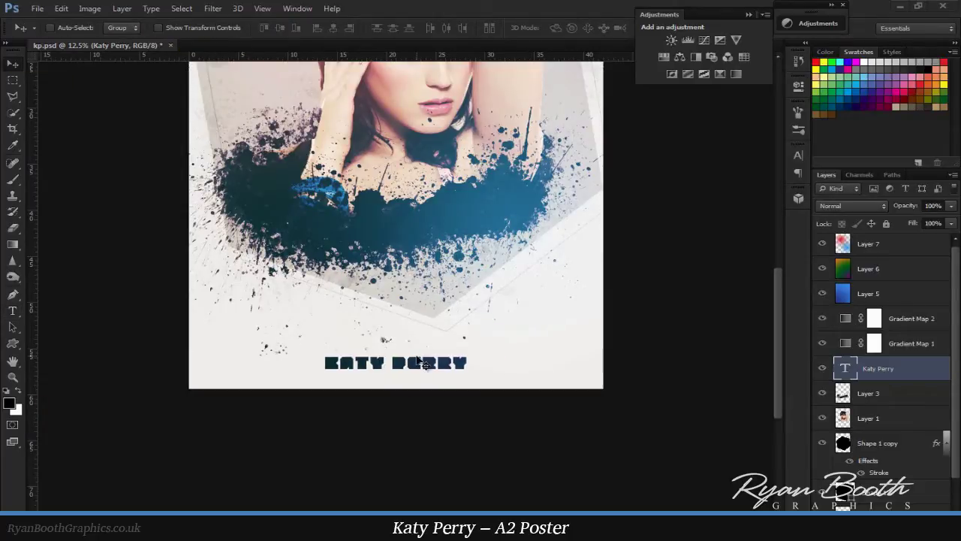
{"action": "scroll", "coordinate": [423, 363], "scroll_direction": "up", "scroll_amount": 2}
{"action": "scroll", "coordinate": [420, 331], "scroll_direction": "up", "scroll_amount": 3}
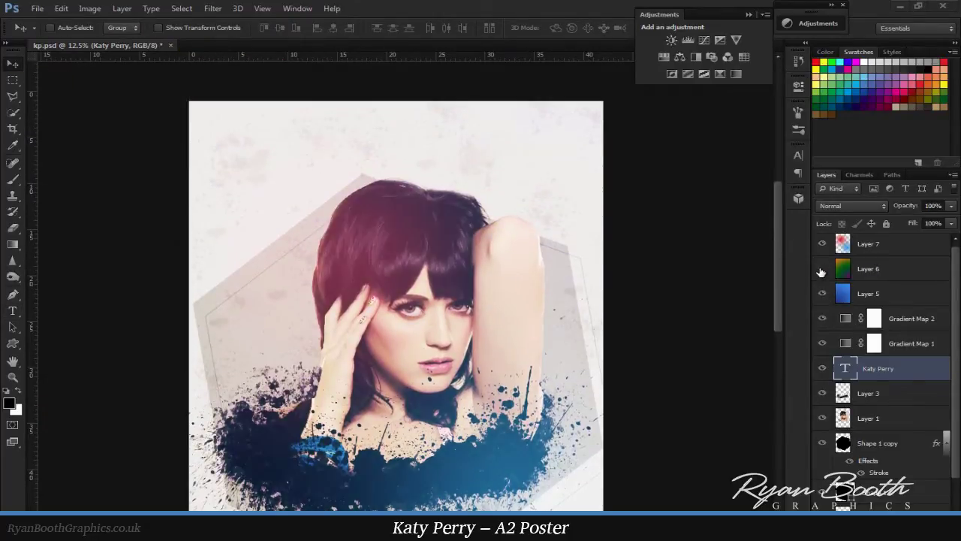
{"action": "scroll", "coordinate": [129, 467], "scroll_direction": "down", "scroll_amount": 2}
- Open File Explorer and browse to Desktop > PS stuff > Light Stocks
{"action": "key", "text": "super+e"}
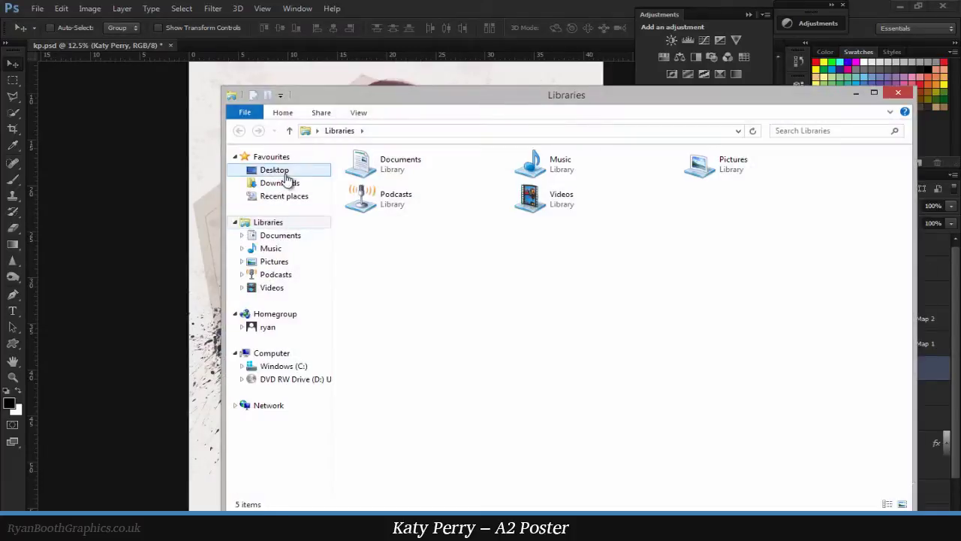
{"action": "left_click", "coordinate": [286, 174]}
{"action": "double_click", "coordinate": [569, 263]}
{"action": "double_click", "coordinate": [386, 241]}
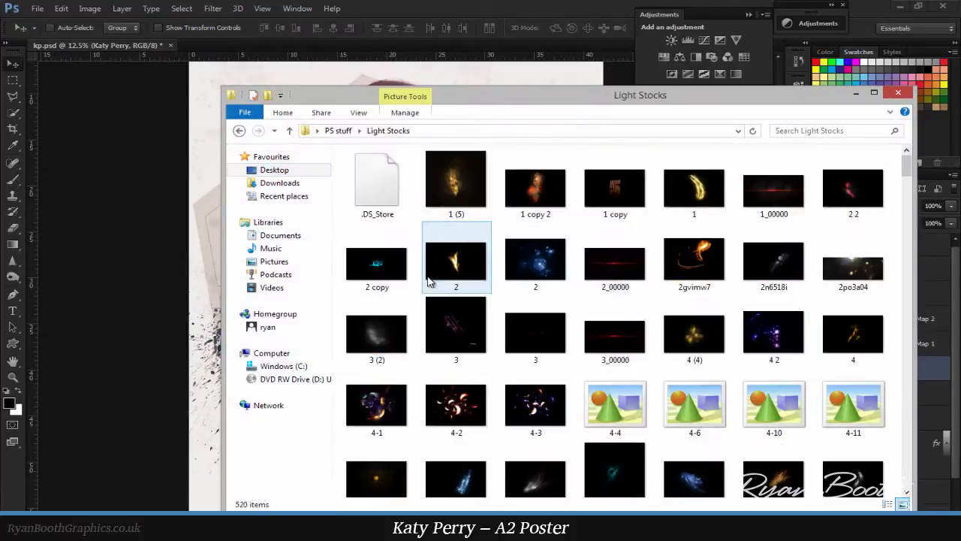
{"action": "scroll", "coordinate": [526, 315], "scroll_direction": "down", "scroll_amount": 10}
{"action": "scroll", "coordinate": [525, 315], "scroll_direction": "up", "scroll_amount": 5}
{"action": "scroll", "coordinate": [525, 315], "scroll_direction": "up", "scroll_amount": 2}
- Place the 4-3 flare on the poster in Screen mode over the splatter
{"action": "left_click_drag", "start_coordinate": [708, 472], "coordinate": [393, 404]}
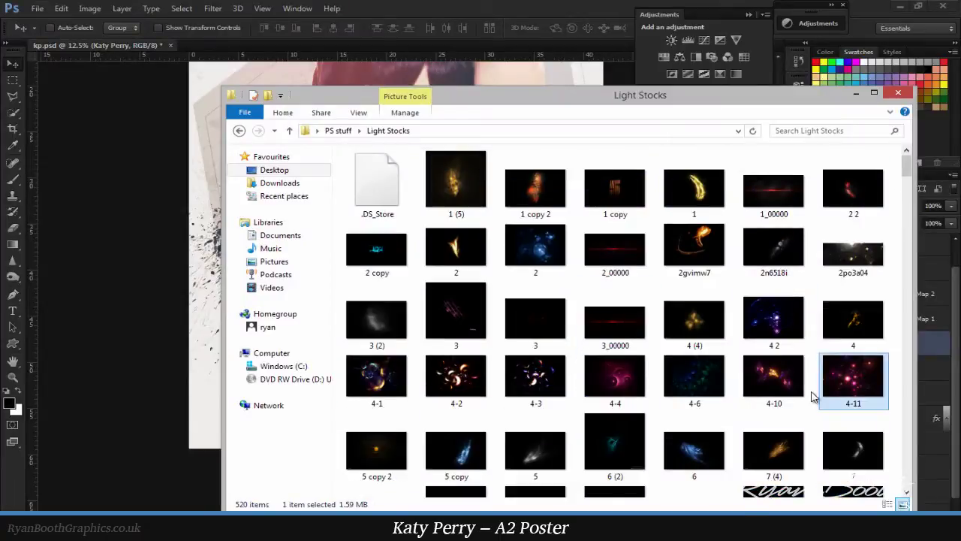
{"action": "left_click_drag", "start_coordinate": [212, 353], "coordinate": [225, 353]}
{"action": "key", "text": "Return"}
{"action": "key", "text": "shift+alt+s"}
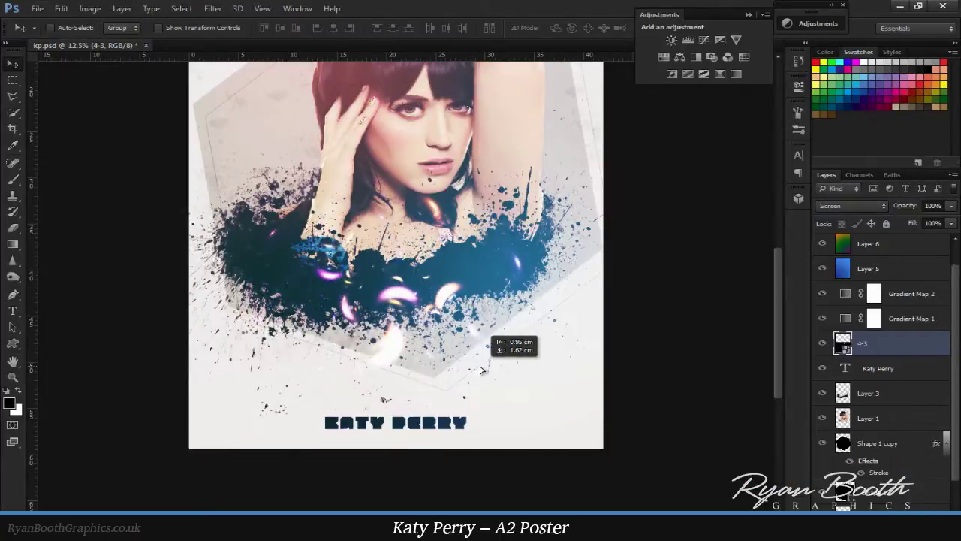
{"action": "left_click_drag", "start_coordinate": [391, 301], "coordinate": [425, 385]}
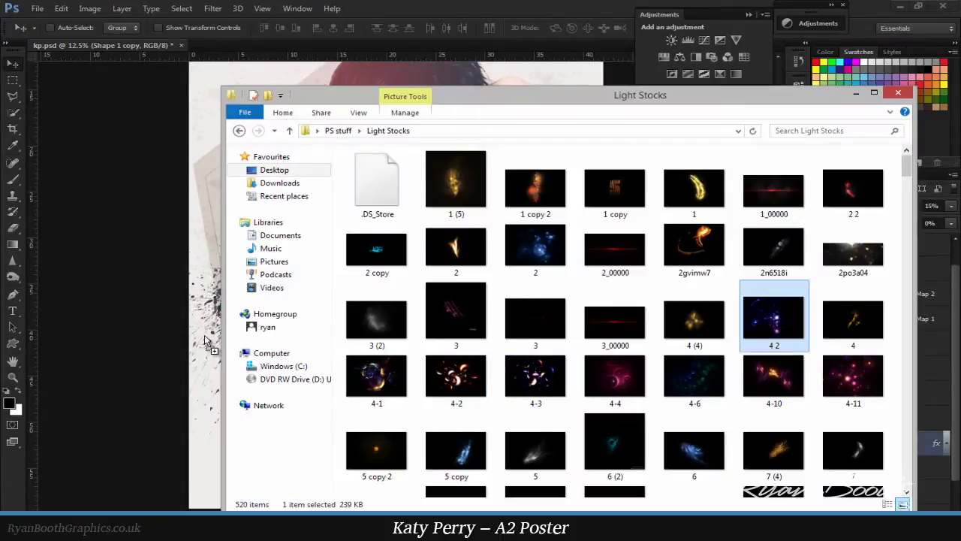
- Place the 4-2 flare in Screen mode and reposition it on the poster
{"action": "left_click_drag", "start_coordinate": [208, 340], "coordinate": [225, 340]}
{"action": "key", "text": "Return"}
{"action": "key", "text": "shift+alt+s"}
{"action": "left_click_drag", "start_coordinate": [300, 300], "coordinate": [357, 231]}
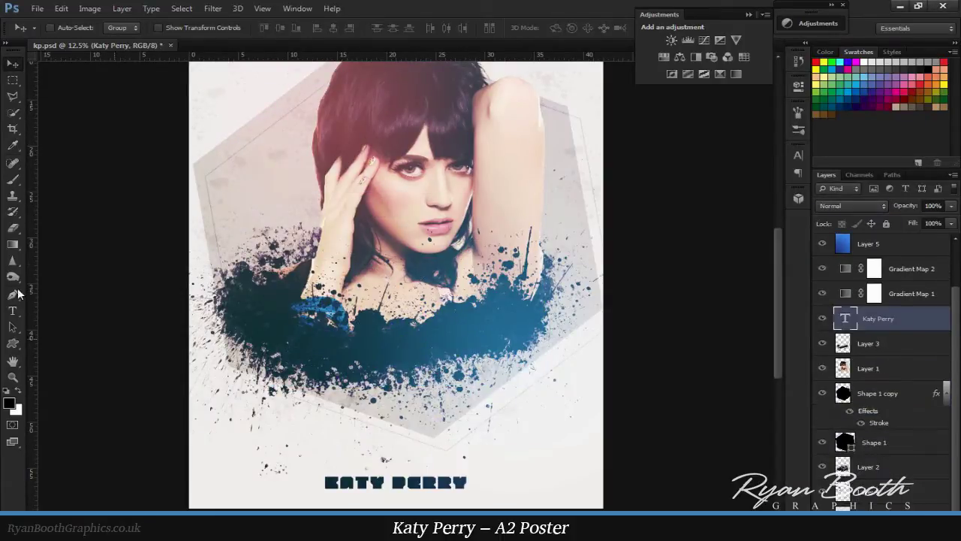
- Paint a soft white patch inside the selection on a new layer, then deselect
{"action": "key", "text": "ctrl+shift+alt+n"}
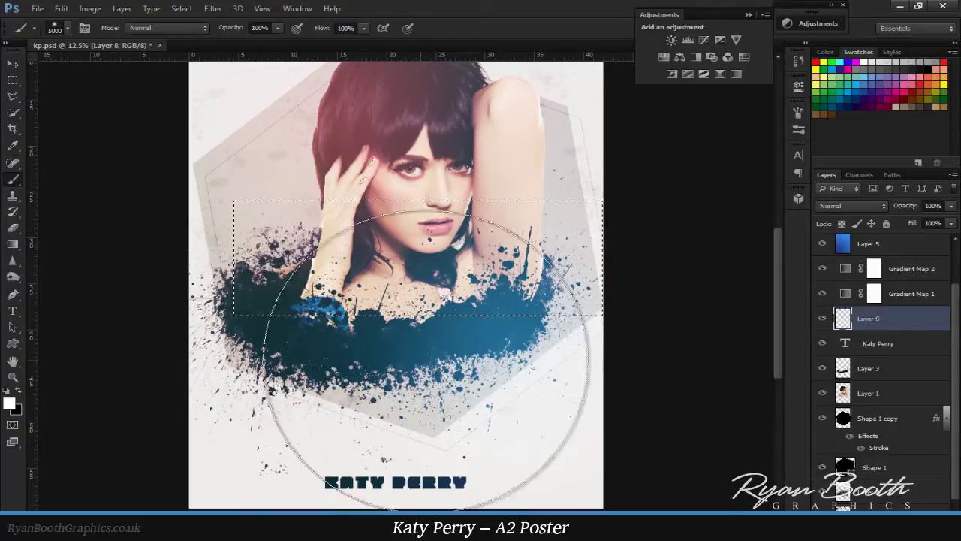
{"action": "key", "text": "bracketleft"}
{"action": "key", "text": "bracketleft"}
{"action": "key", "text": "bracketleft"}
{"action": "left_click", "coordinate": [430, 320]}
{"action": "key", "text": "ctrl+d"}
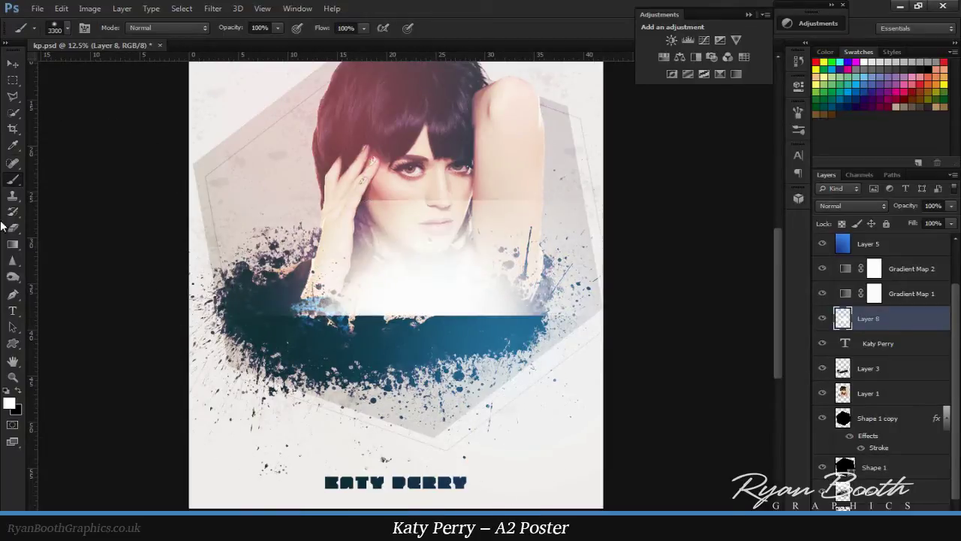
- Erase part of the white glow and move it lower over the splatter
{"action": "key", "text": "e"}
{"action": "left_click_drag", "start_coordinate": [493, 236], "coordinate": [528, 231]}
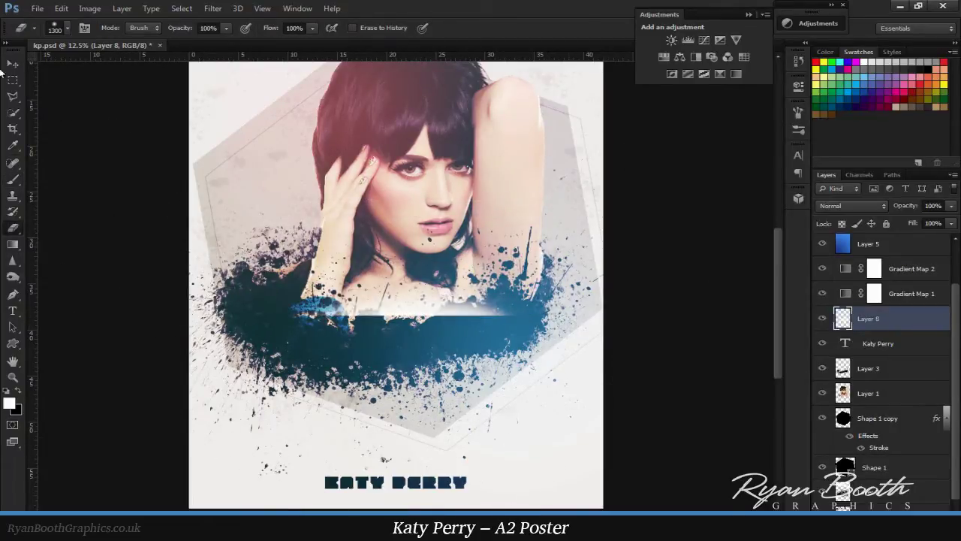
{"action": "key", "text": "v"}
{"action": "left_click_drag", "start_coordinate": [421, 312], "coordinate": [421, 349]}
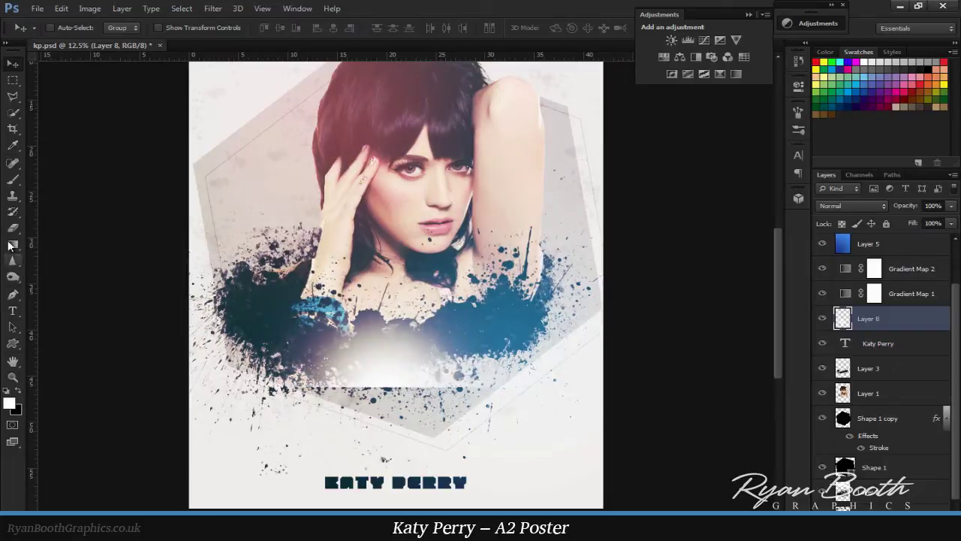
{"action": "key", "text": "e"}
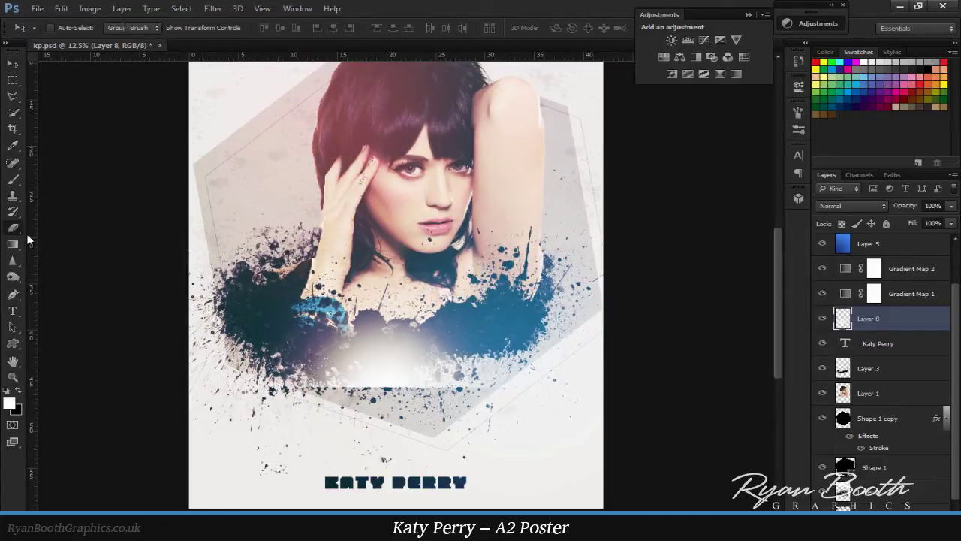
{"action": "key", "text": "e"}
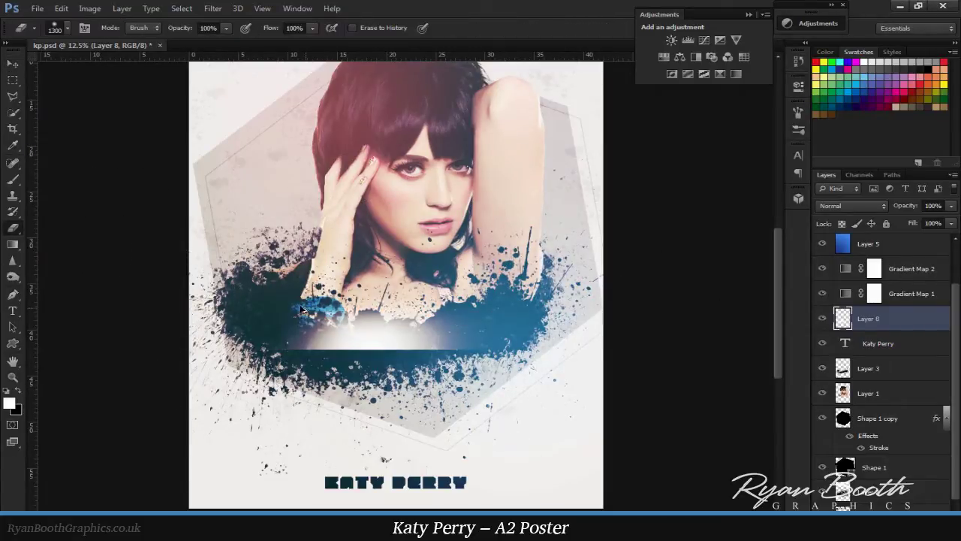
- Rotate the white glow diagonally across the splatter, keeping Normal blending
{"action": "key", "text": "v"}
{"action": "key", "text": "ctrl+t"}
{"action": "left_click_drag", "start_coordinate": [465, 360], "coordinate": [433, 355]}
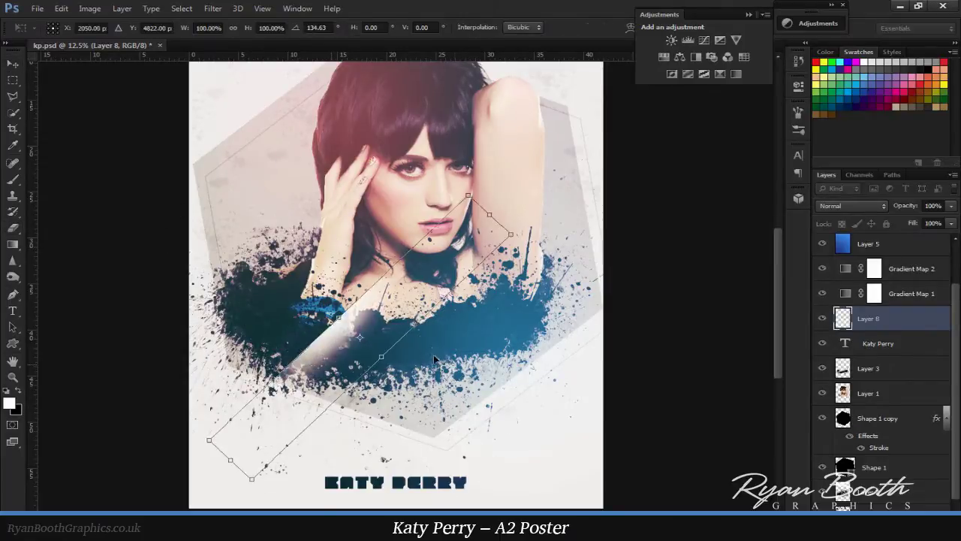
{"action": "key", "text": "Return"}
{"action": "scroll", "coordinate": [461, 335], "scroll_direction": "up", "scroll_amount": 6}
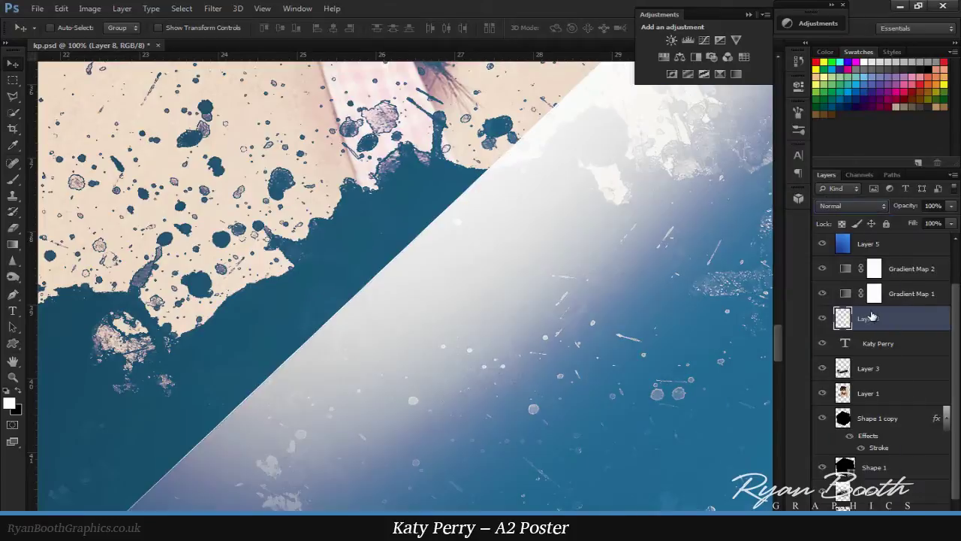
{"action": "key", "text": "shift+plus"}
{"action": "key", "text": "shift+plus"}
{"action": "key", "text": "shift+plus"}
{"action": "left_click", "coordinate": [874, 205]}
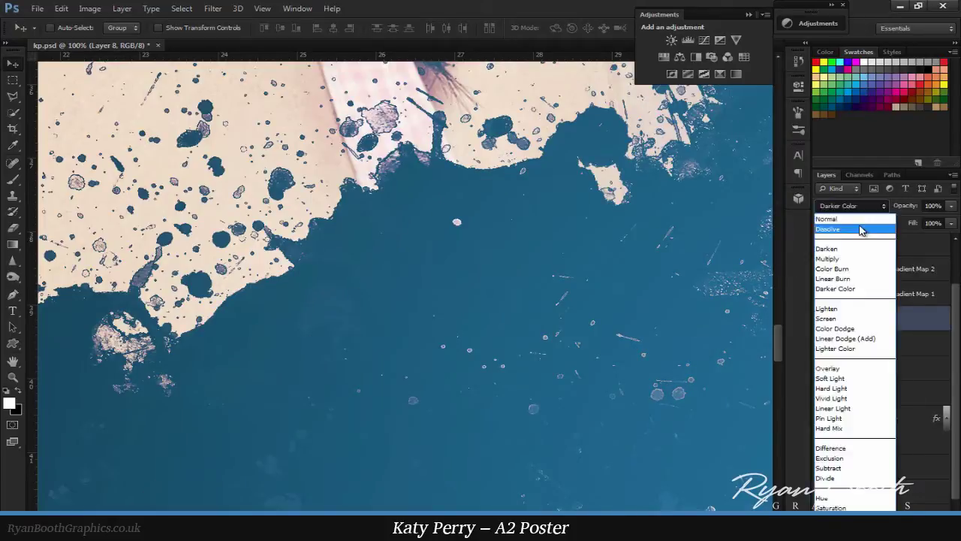
{"action": "left_click", "coordinate": [838, 218]}
- Duplicate the glow twice and lower Layer 8 and its copy to about half opacity
{"action": "key", "text": "ctrl+j"}
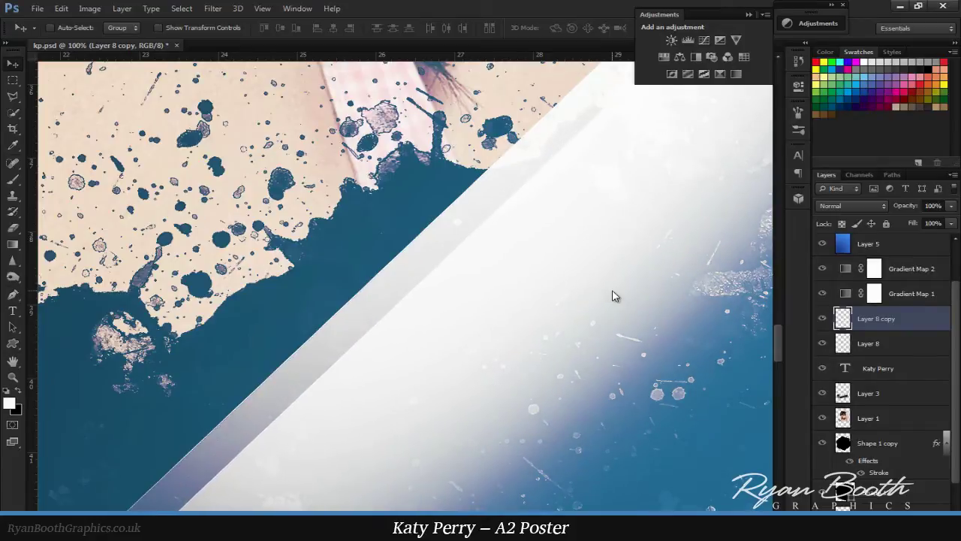
{"action": "left_click", "coordinate": [868, 343]}
{"action": "left_click", "coordinate": [951, 205]}
{"action": "left_click_drag", "start_coordinate": [950, 219], "coordinate": [915, 223]}
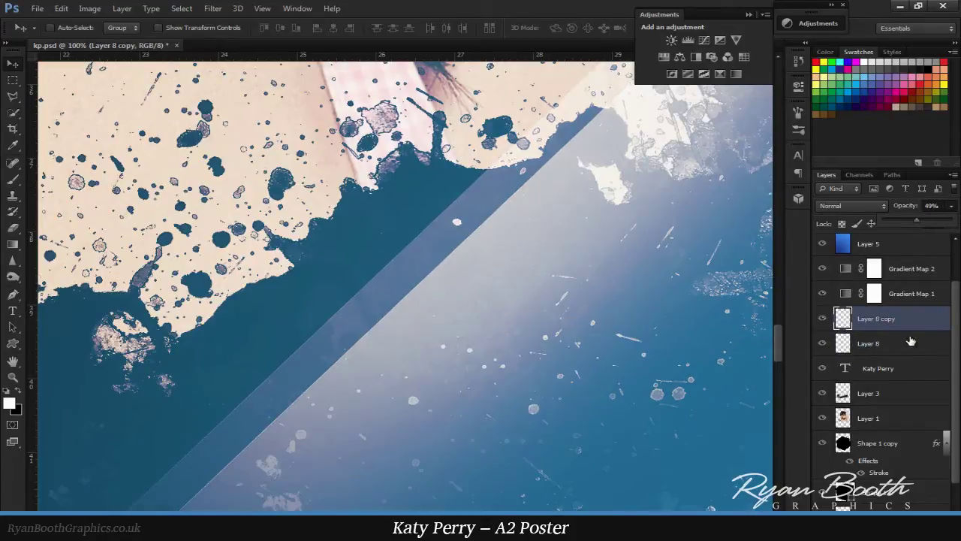
{"action": "key", "text": "ctrl+j"}
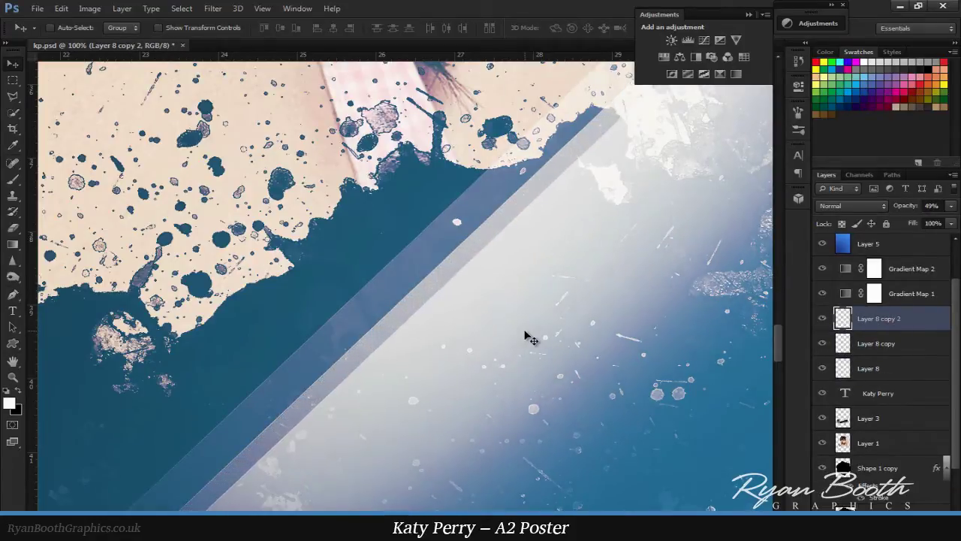
{"action": "left_click_drag", "start_coordinate": [952, 207], "coordinate": [922, 223]}
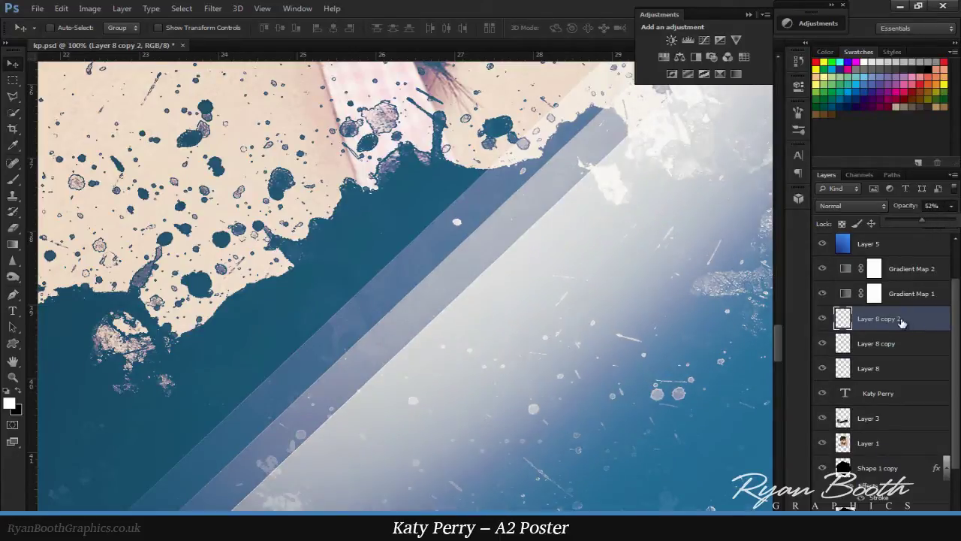
{"action": "scroll", "coordinate": [631, 375], "scroll_direction": "down", "scroll_amount": 1}
{"action": "scroll", "coordinate": [631, 376], "scroll_direction": "down", "scroll_amount": 2}
{"action": "scroll", "coordinate": [631, 375], "scroll_direction": "up", "scroll_amount": 2}
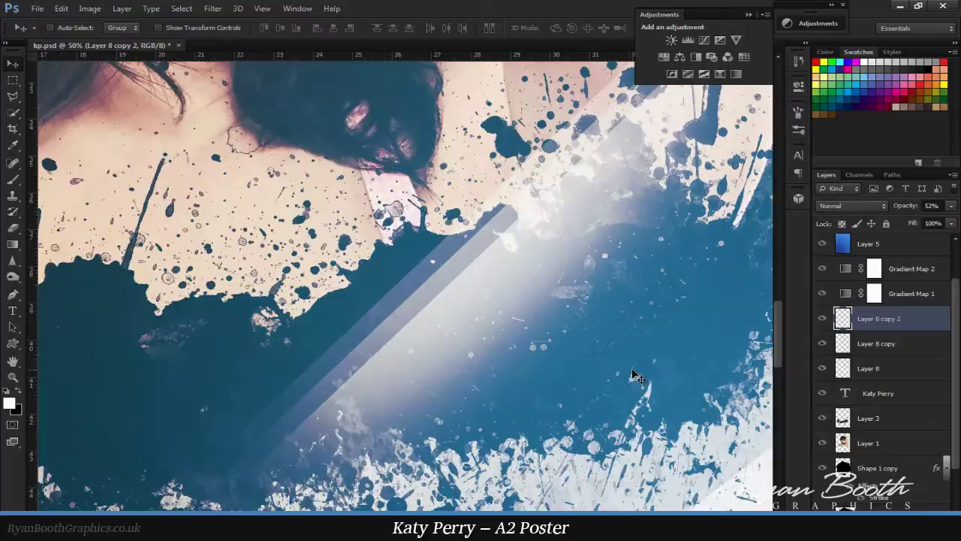
- Merge the glow layers into a single light band
{"action": "left_click", "coordinate": [894, 368], "text": "shift"}
{"action": "key", "text": "ctrl+e"}
{"action": "key", "text": "ctrl+1"}
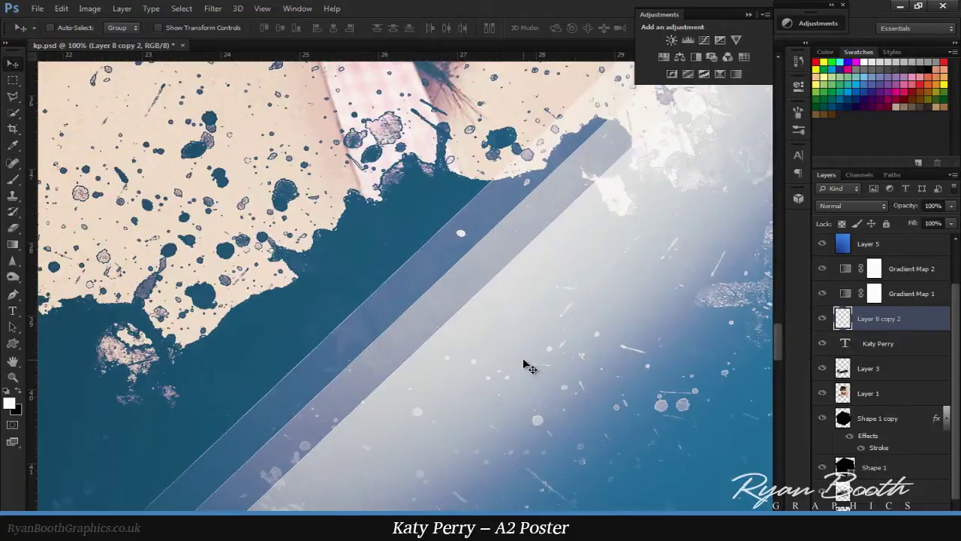
{"action": "scroll", "coordinate": [526, 365], "scroll_direction": "down", "scroll_amount": 2}
{"action": "scroll", "coordinate": [562, 350], "scroll_direction": "down", "scroll_amount": 2}
{"action": "scroll", "coordinate": [568, 358], "scroll_direction": "down", "scroll_amount": 2}
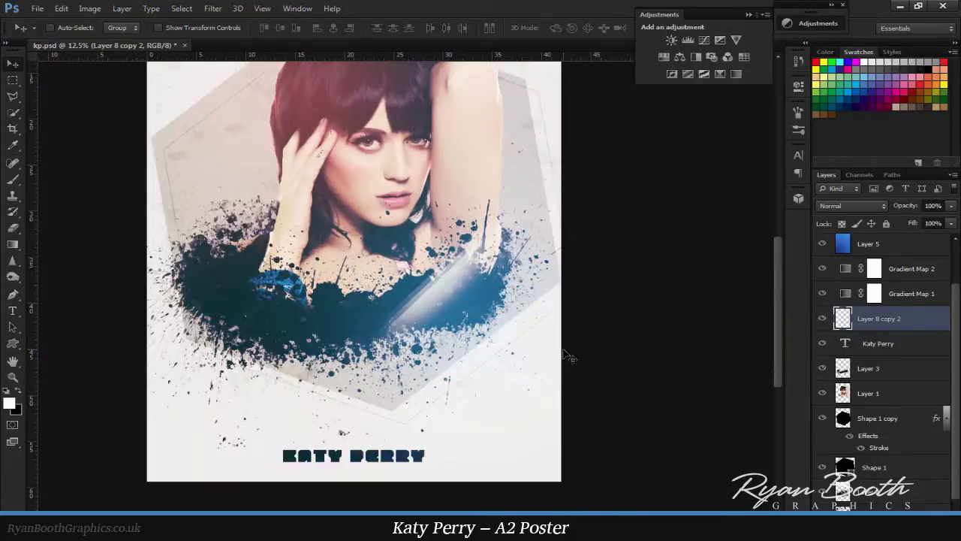
- Duplicate the merged band, rotate it to a new angle, and move it over the portrait
{"action": "key", "text": "ctrl+j"}
{"action": "key", "text": "ctrl+t"}
{"action": "mouse_move", "coordinate": [568, 358]}
{"action": "left_mouse_down"}
{"action": "mouse_move", "coordinate": [493, 307]}
{"action": "mouse_move", "coordinate": [231, 300]}
{"action": "mouse_move", "coordinate": [318, 215]}
{"action": "mouse_move", "coordinate": [332, 220]}
{"action": "left_mouse_up"}
{"action": "key", "text": "Return"}
{"action": "key", "text": "ctrl+1"}
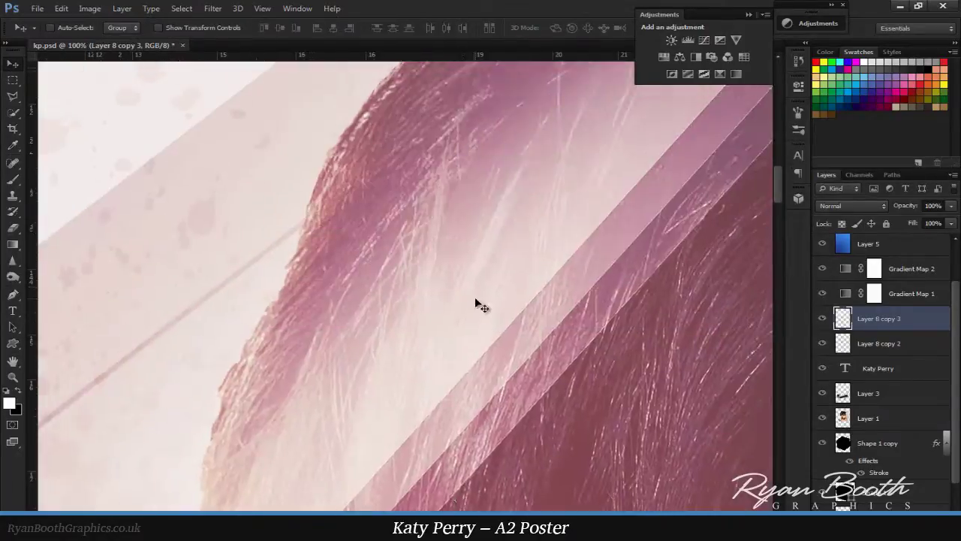
{"action": "scroll", "coordinate": [479, 305], "scroll_direction": "down", "scroll_amount": 3}
{"action": "scroll", "coordinate": [481, 347], "scroll_direction": "down", "scroll_amount": 4}
{"action": "left_click_drag", "start_coordinate": [361, 354], "coordinate": [383, 471]}
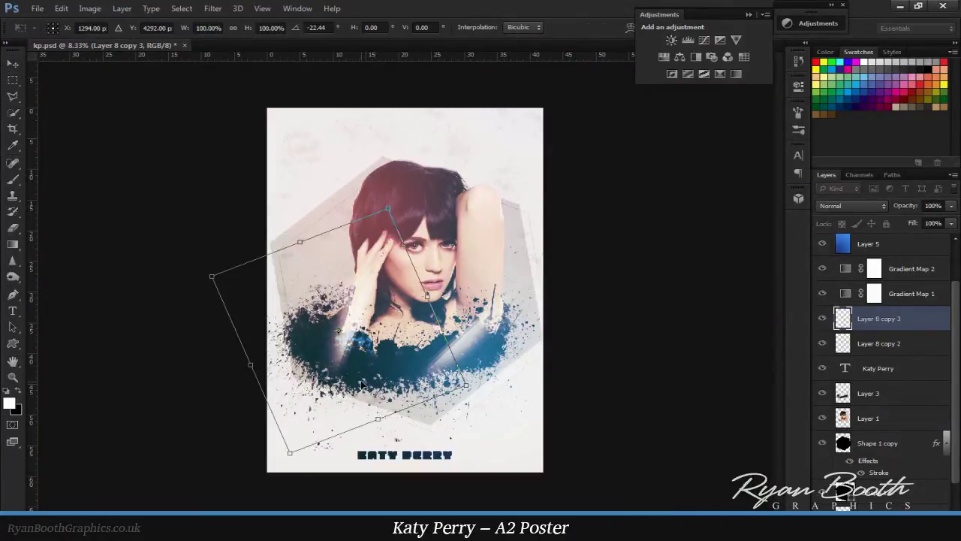
{"action": "scroll", "coordinate": [384, 471], "scroll_direction": "up", "scroll_amount": 7}
{"action": "scroll", "coordinate": [384, 471], "scroll_direction": "down", "scroll_amount": 6}
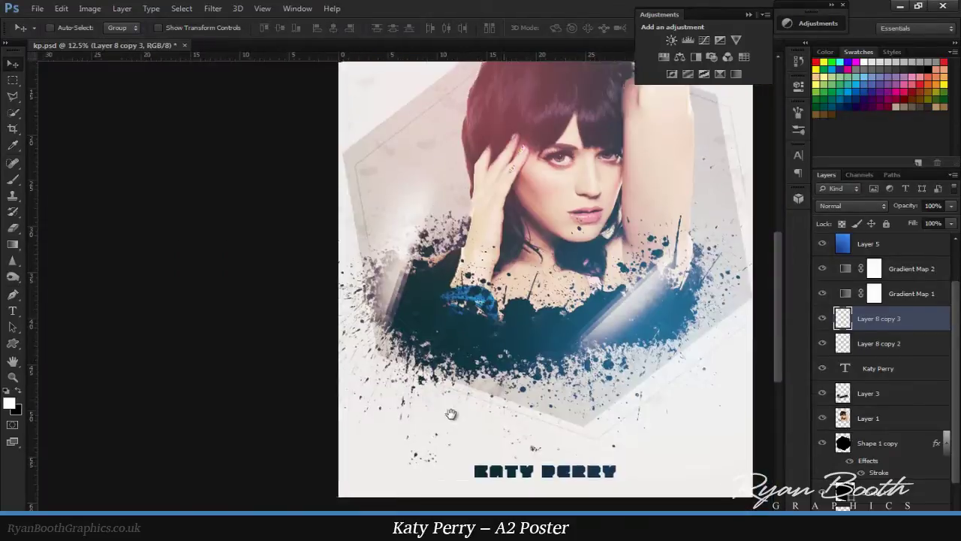
{"action": "left_click_drag", "start_coordinate": [957, 472], "coordinate": [955, 509]}
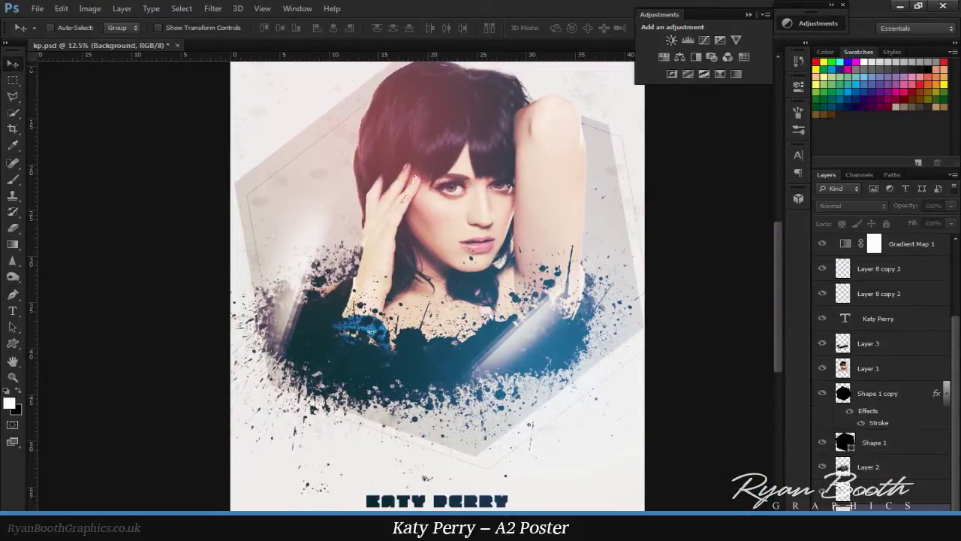
- Place the Blue light image on the poster in Screen mode
{"action": "scroll", "coordinate": [704, 337], "scroll_direction": "down", "scroll_amount": 5}
{"action": "scroll", "coordinate": [549, 410], "scroll_direction": "down", "scroll_amount": 3}
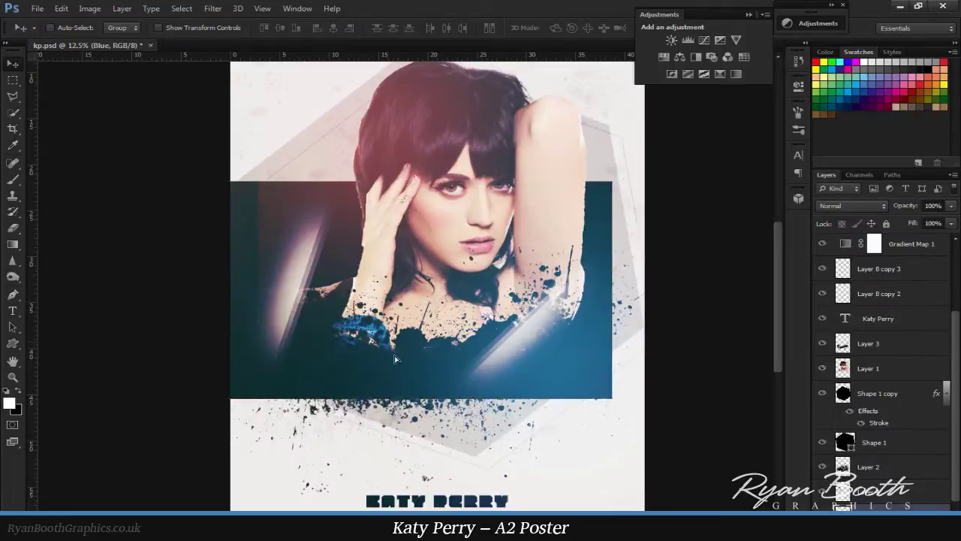
{"action": "mouse_move", "coordinate": [546, 382]}
{"action": "left_mouse_down"}
{"action": "mouse_move", "coordinate": [524, 381]}
{"action": "mouse_move", "coordinate": [546, 368]}
{"action": "mouse_move", "coordinate": [551, 381]}
{"action": "left_mouse_up"}
{"action": "key", "text": "ctrl+t"}
{"action": "key", "text": "Return"}
{"action": "key", "text": "alt+shift+s"}
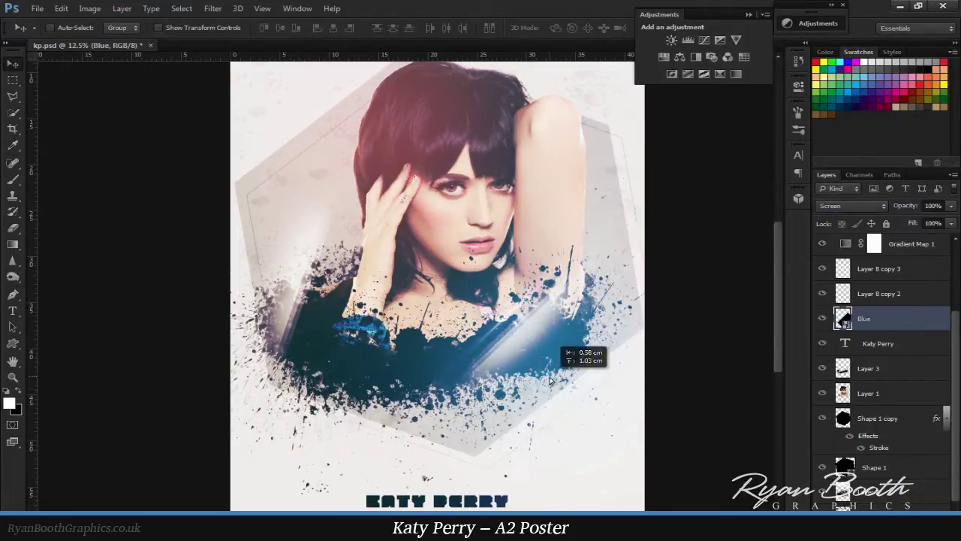
{"action": "left_click_drag", "start_coordinate": [359, 306], "coordinate": [582, 143]}
- Delete the Blue light layer and place Optical Flares (20) in Screen mode over the portrait
{"action": "left_click", "coordinate": [878, 343]}
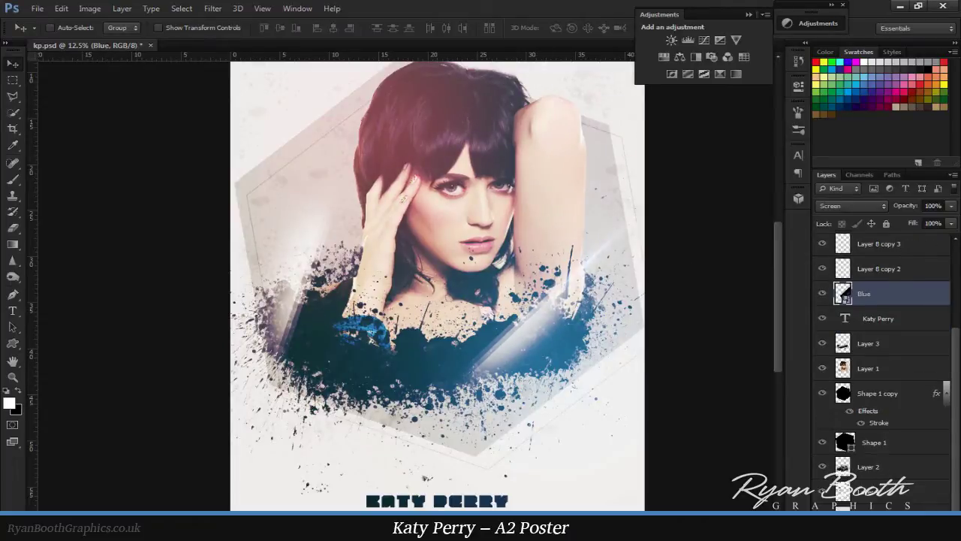
{"action": "key", "text": "alt+Tab"}
{"action": "scroll", "coordinate": [732, 394], "scroll_direction": "down", "scroll_amount": 5}
{"action": "scroll", "coordinate": [732, 395], "scroll_direction": "down", "scroll_amount": 5}
{"action": "scroll", "coordinate": [732, 394], "scroll_direction": "down", "scroll_amount": 5}
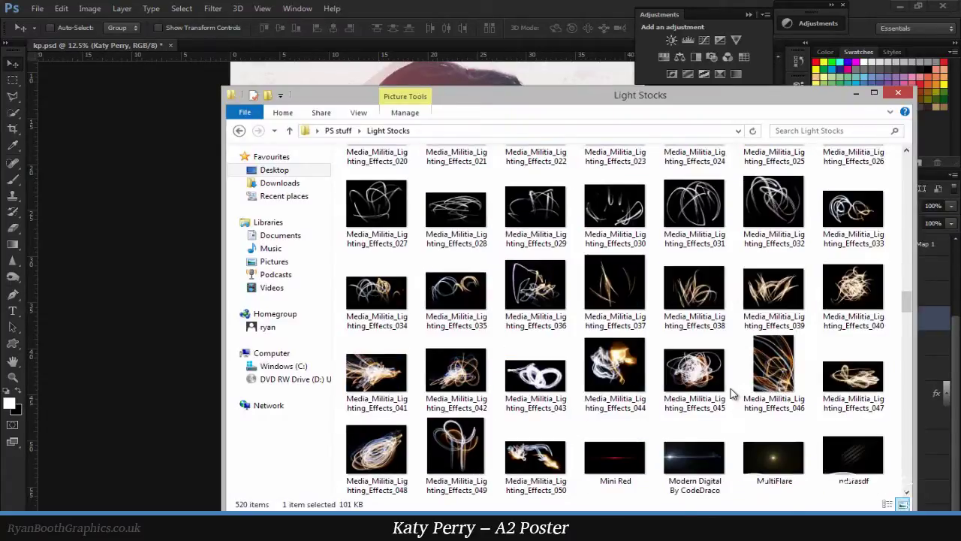
{"action": "scroll", "coordinate": [733, 395], "scroll_direction": "down", "scroll_amount": 5}
{"action": "left_click_drag", "start_coordinate": [774, 447], "coordinate": [426, 384]}
{"action": "key", "text": "Return"}
{"action": "left_click", "coordinate": [853, 205]}
{"action": "left_click", "coordinate": [833, 327]}
{"action": "left_click_drag", "start_coordinate": [398, 293], "coordinate": [524, 398]}
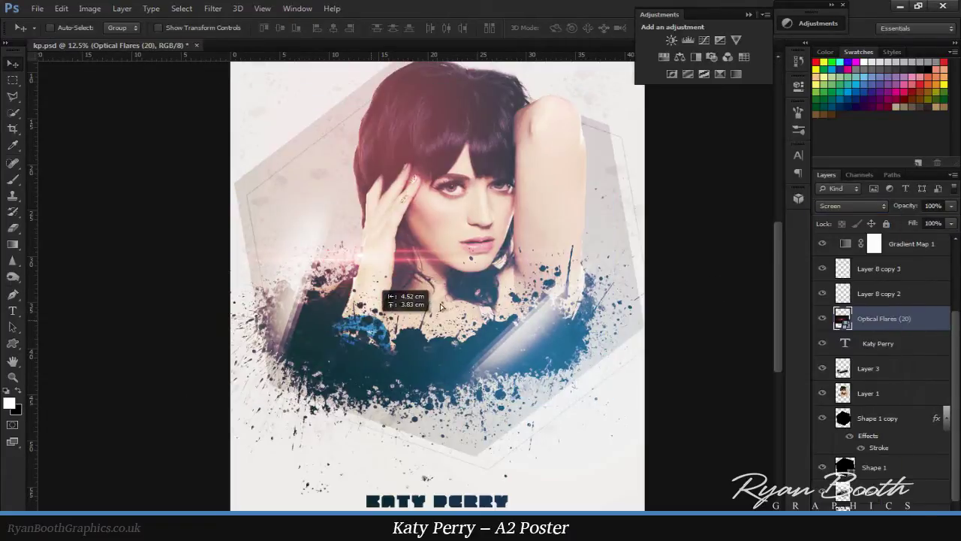
- Rotate the Optical Flares (20) flare diagonally across the splatter and reopen Explorer
{"action": "key", "text": "ctrl+t"}
{"action": "left_click_drag", "start_coordinate": [633, 468], "coordinate": [736, 272]}
{"action": "key", "text": "Return"}
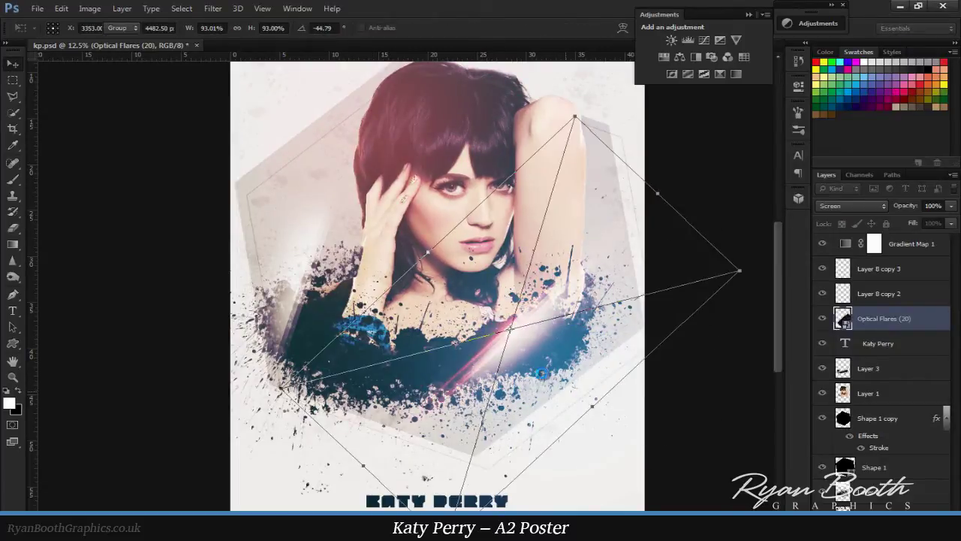
{"action": "left_click_drag", "start_coordinate": [542, 364], "coordinate": [542, 365]}
{"action": "left_click", "coordinate": [926, 505]}
- Open the Textures folder and drag the fiery texture into the poster
{"action": "scroll", "coordinate": [328, 446], "scroll_direction": "down", "scroll_amount": 5}
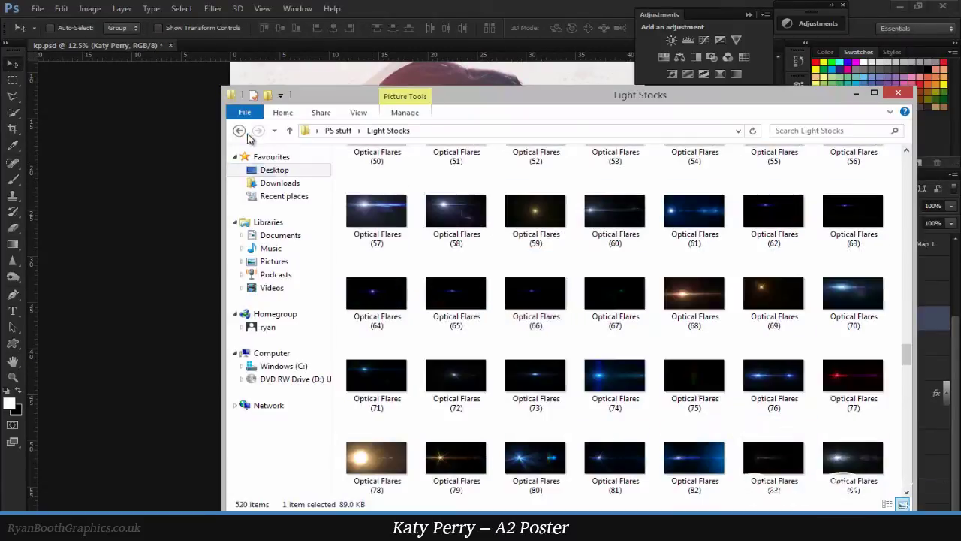
{"action": "left_click", "coordinate": [240, 132]}
{"action": "double_click", "coordinate": [386, 427]}
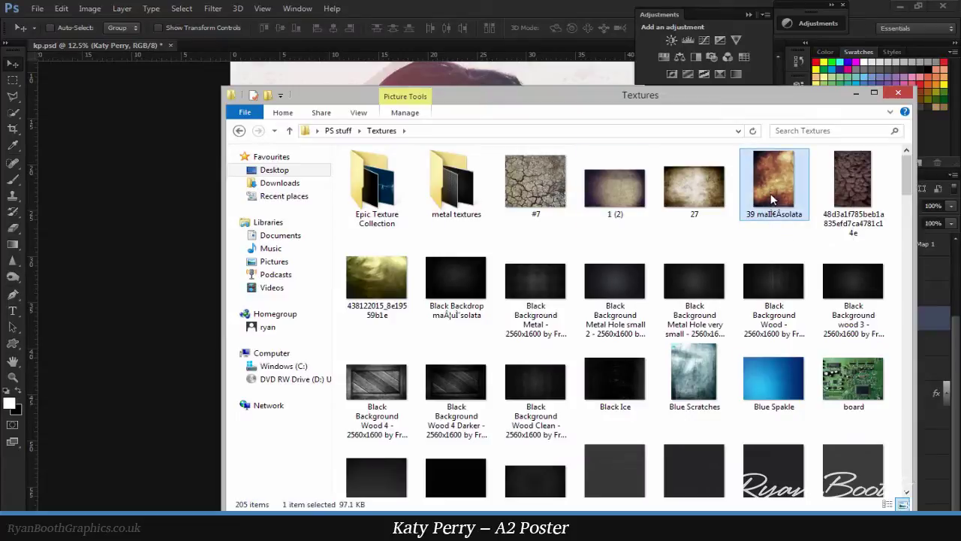
{"action": "left_click_drag", "start_coordinate": [768, 191], "coordinate": [467, 321]}
{"action": "key", "text": "ctrl+minus"}
- Stretch the texture over the whole canvas and move its layer to the bottom
{"action": "left_click_drag", "start_coordinate": [424, 269], "coordinate": [371, 220]}
{"action": "left_click_drag", "start_coordinate": [406, 299], "coordinate": [512, 428]}
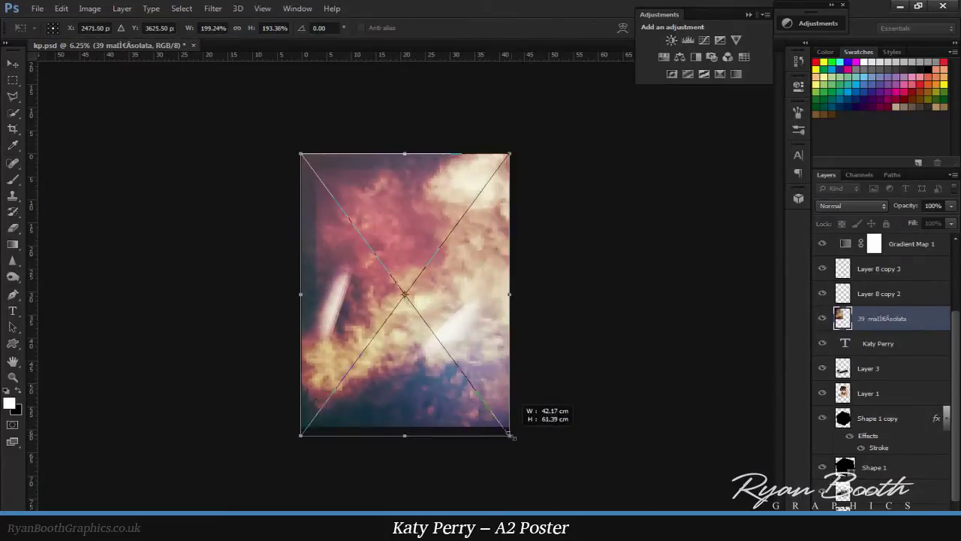
{"action": "key", "text": "Return"}
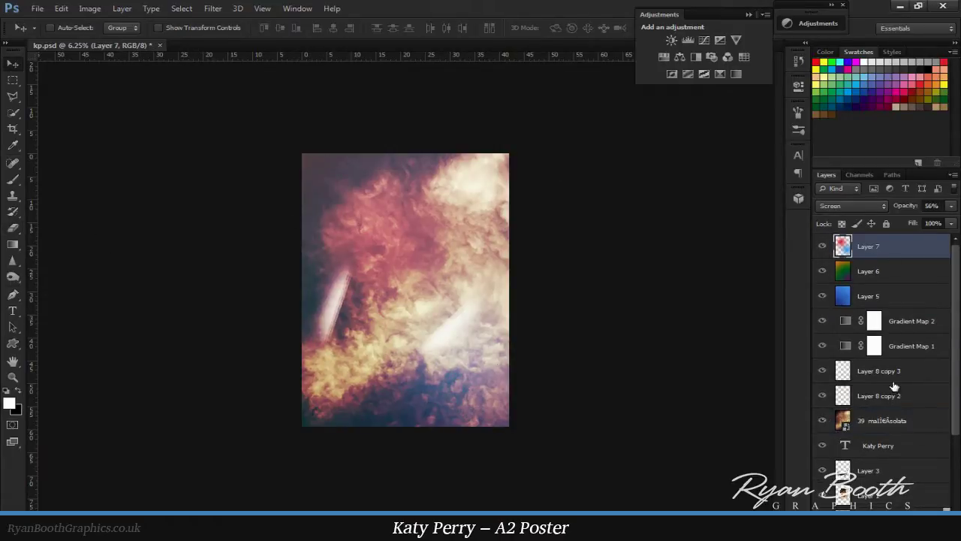
{"action": "left_click_drag", "start_coordinate": [888, 420], "coordinate": [886, 492]}
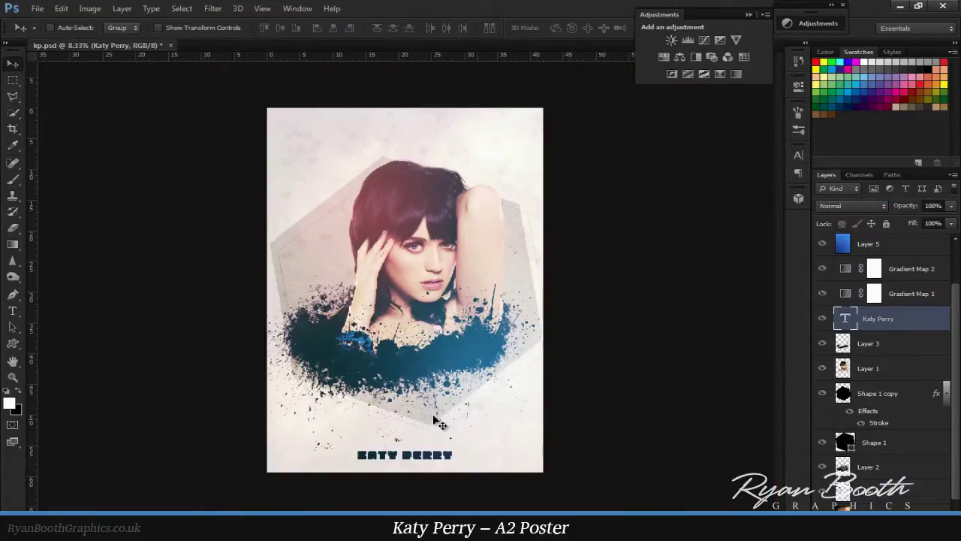
- Place Texture_31_by_ro_stock on the poster, stretched to cover the canvas
{"action": "scroll", "coordinate": [661, 300], "scroll_direction": "down", "scroll_amount": 3}
{"action": "scroll", "coordinate": [661, 301], "scroll_direction": "down", "scroll_amount": 8}
{"action": "double_click", "coordinate": [842, 186]}
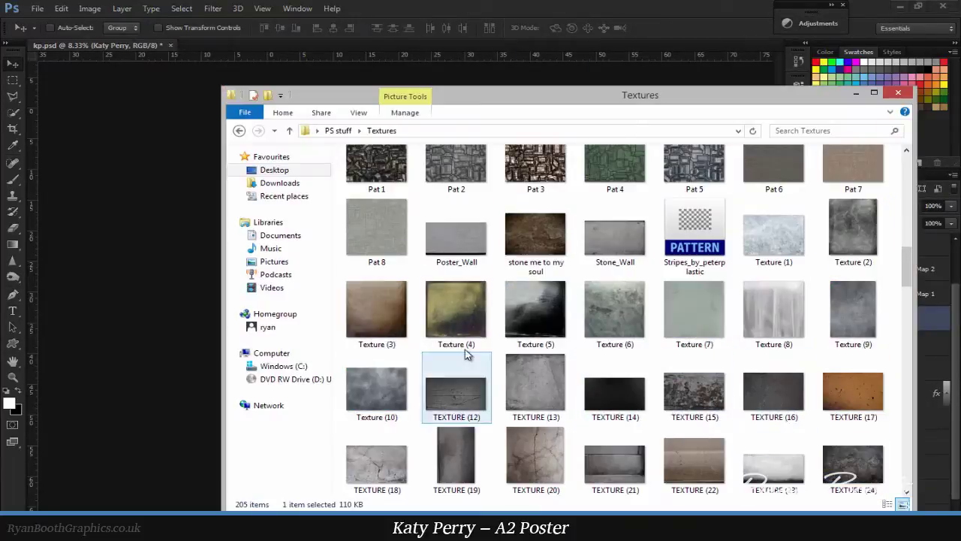
{"action": "scroll", "coordinate": [485, 331], "scroll_direction": "down", "scroll_amount": 2}
{"action": "scroll", "coordinate": [485, 330], "scroll_direction": "down", "scroll_amount": 3}
{"action": "mouse_move", "coordinate": [615, 220]}
{"action": "left_mouse_down"}
{"action": "mouse_move", "coordinate": [386, 242]}
{"action": "mouse_move", "coordinate": [357, 202]}
{"action": "left_mouse_up"}
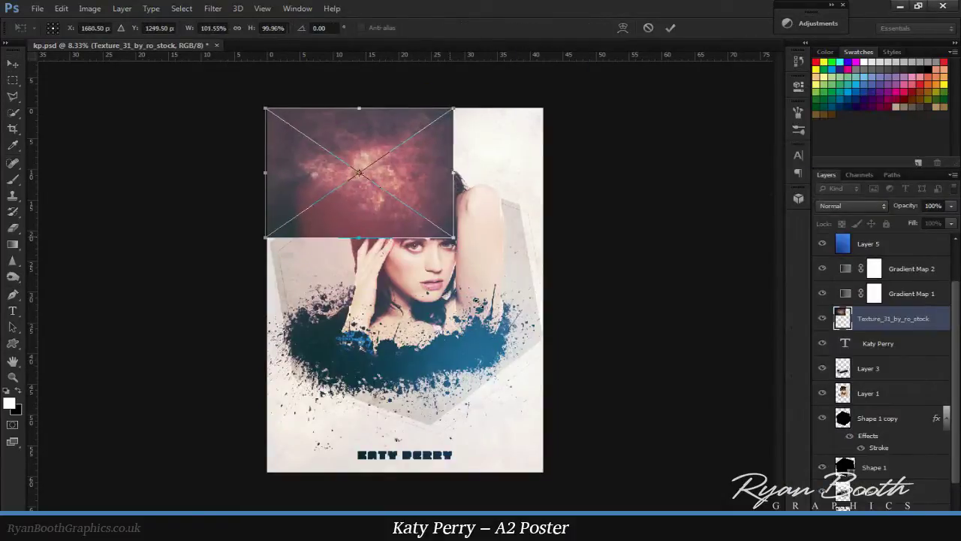
{"action": "left_click_drag", "start_coordinate": [450, 300], "coordinate": [543, 472]}
{"action": "key", "text": "Return"}
- Move the texture layer low in the stack, blended as Overlay at 53% opacity
{"action": "scroll", "coordinate": [886, 338], "scroll_direction": "down", "scroll_amount": 2}
{"action": "left_click_drag", "start_coordinate": [893, 269], "coordinate": [893, 480]}
{"action": "left_click", "coordinate": [853, 205]}
{"action": "left_click", "coordinate": [842, 331]}
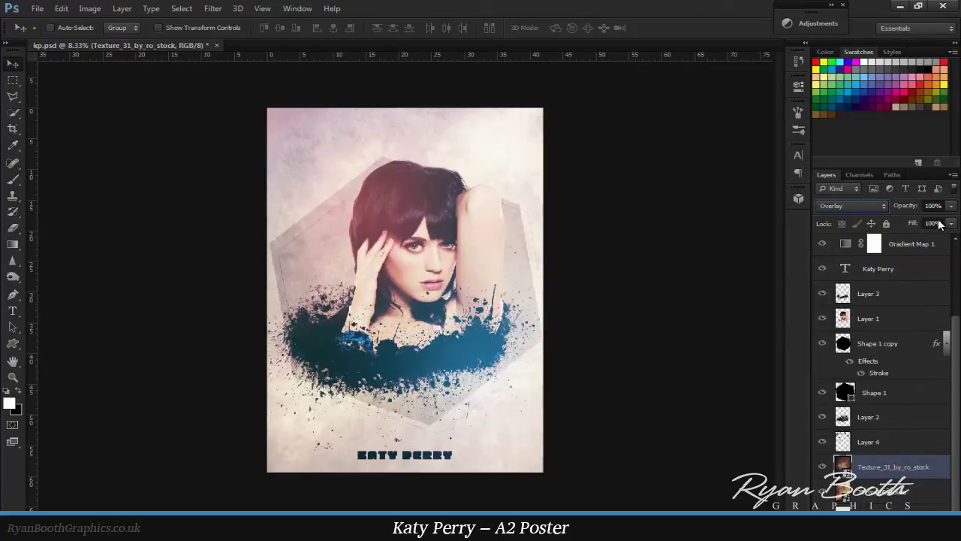
{"action": "left_click_drag", "start_coordinate": [952, 205], "coordinate": [919, 219]}
{"action": "scroll", "coordinate": [351, 272], "scroll_direction": "up", "scroll_amount": 5}
{"action": "scroll", "coordinate": [313, 412], "scroll_direction": "down", "scroll_amount": 4}
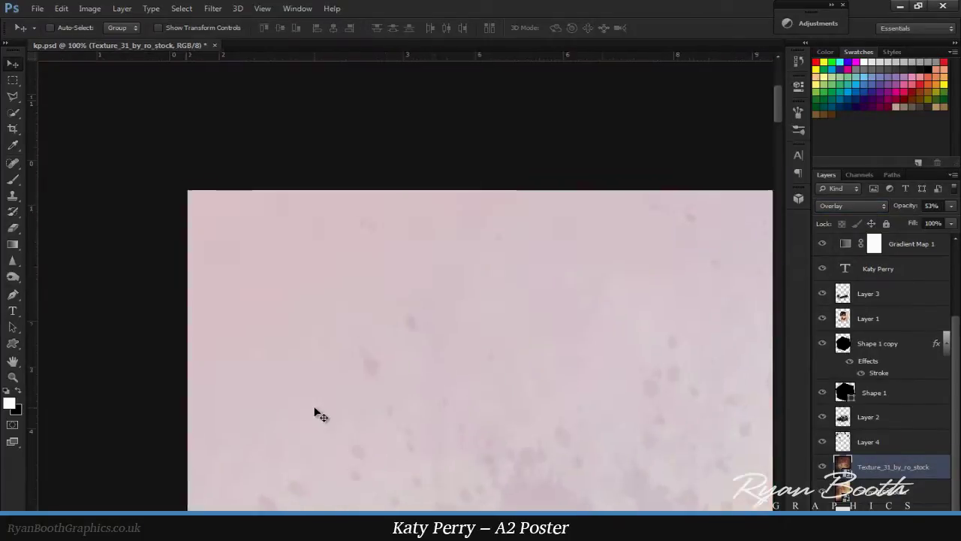
{"action": "left_click_drag", "start_coordinate": [527, 379], "coordinate": [554, 390]}
{"action": "scroll", "coordinate": [289, 488], "scroll_direction": "down", "scroll_amount": 1}
- Return to the Photoshop document and add a black-filled layer above the texture
{"action": "key", "text": "alt+Tab"}
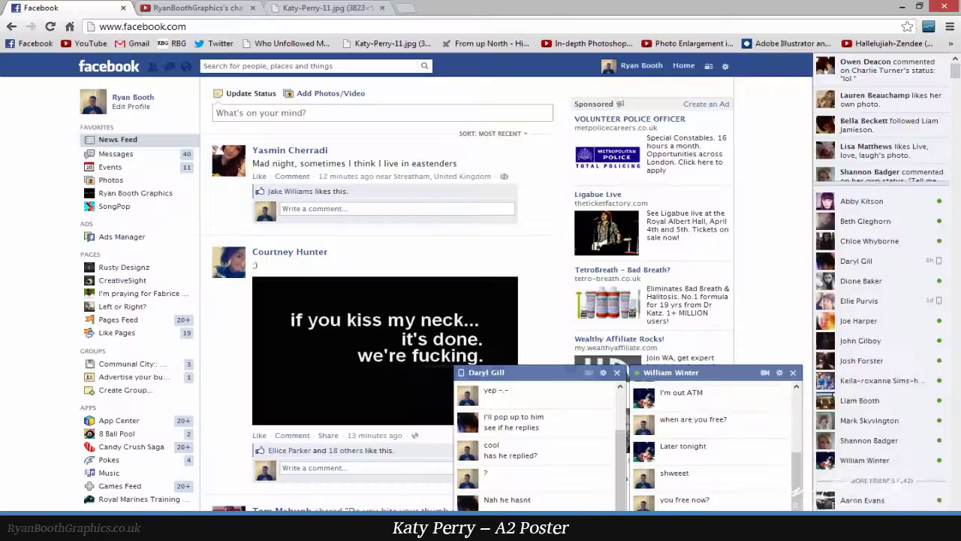
{"action": "key", "text": "alt+Tab"}
{"action": "key", "text": "alt+Tab"}
{"action": "key", "text": "Tab"}
{"action": "scroll", "coordinate": [637, 356], "scroll_direction": "down", "scroll_amount": 5}
{"action": "left_click", "coordinate": [565, 6]}
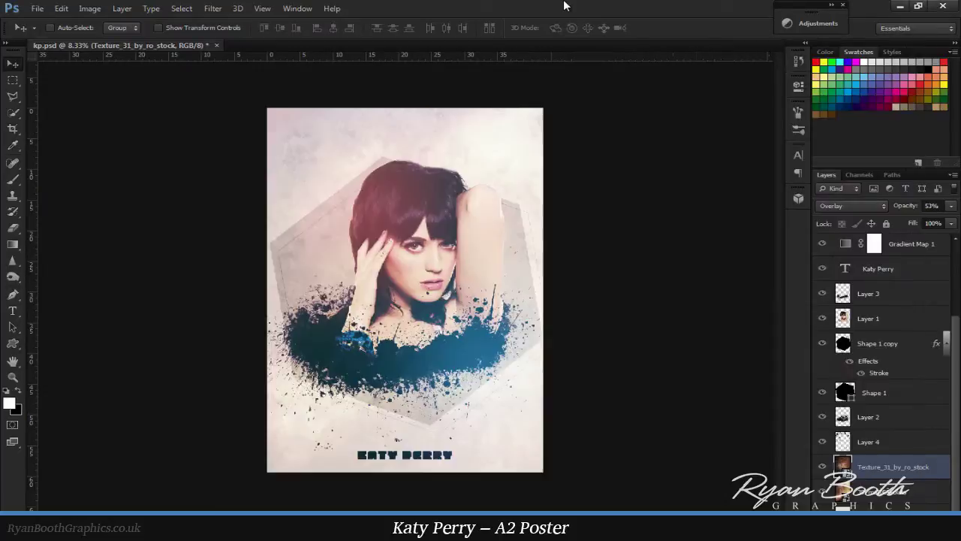
{"action": "key", "text": "ctrl+v"}
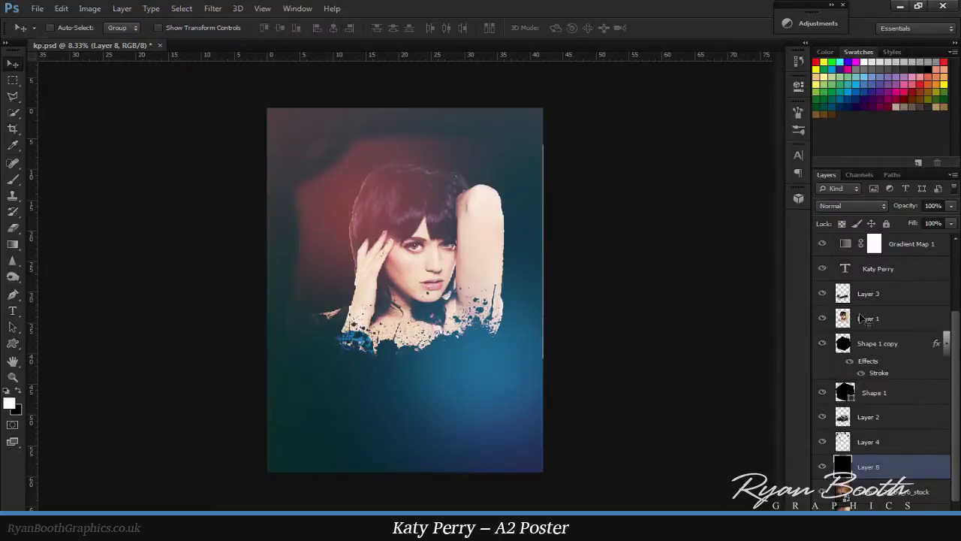
- Apply the Add Noise filter to the new dark layer
{"action": "key", "text": "v"}
{"action": "left_click", "coordinate": [300, 143], "text": "ctrl"}
{"action": "left_click", "coordinate": [213, 9]}
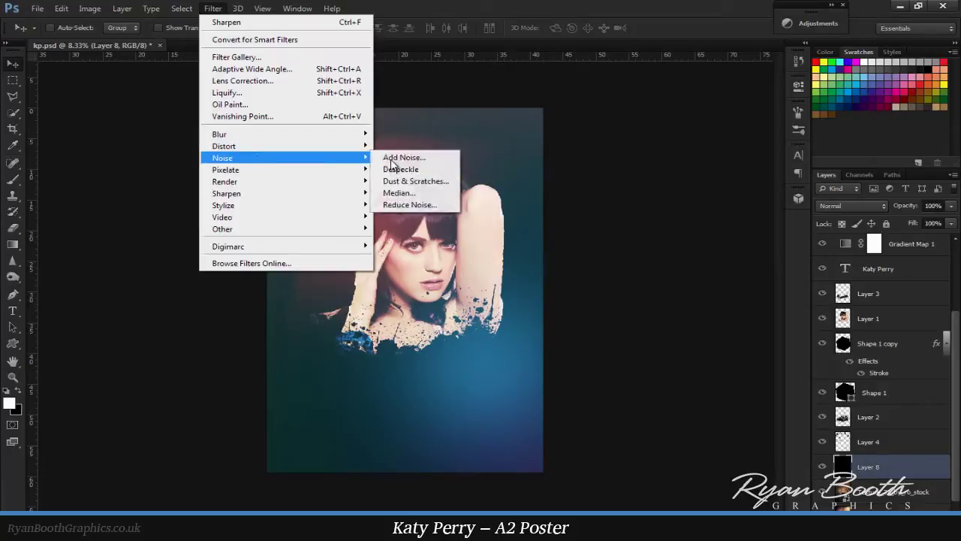
{"action": "left_click", "coordinate": [405, 157]}
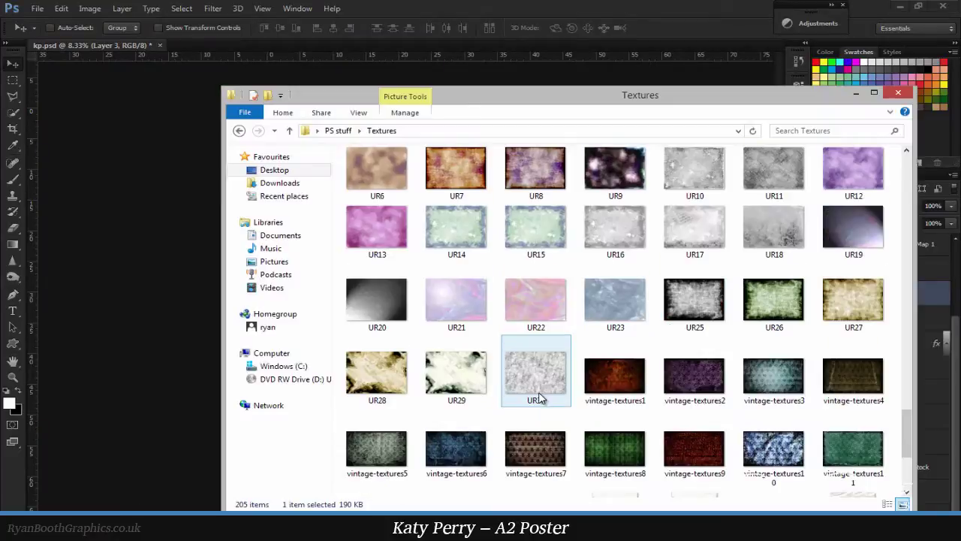
- Browse the Texture Pack by DvizehEdits folder, then search Google Images for skylines larger than 4 MP
{"action": "key", "text": "BackSpace"}
{"action": "double_click", "coordinate": [429, 401]}
{"action": "scroll", "coordinate": [589, 336], "scroll_direction": "down", "scroll_amount": 3}
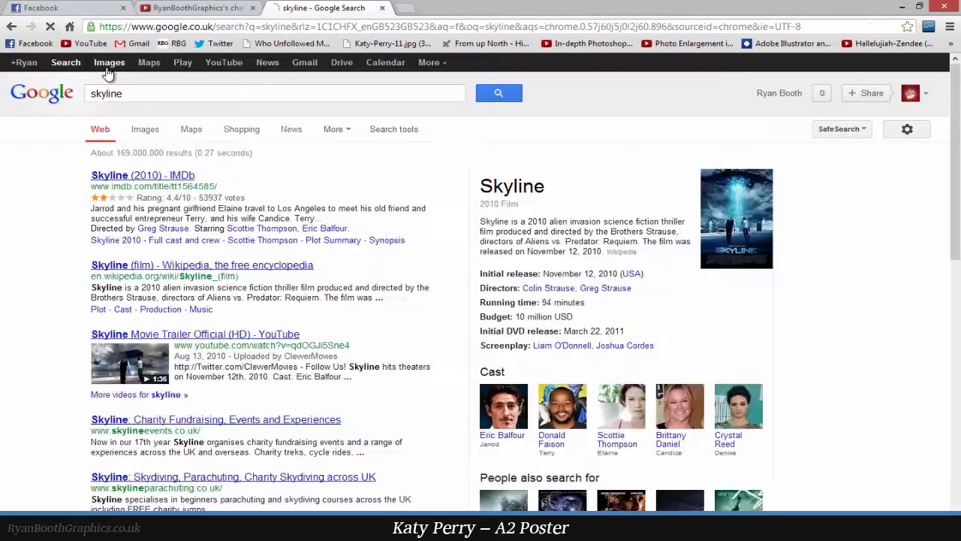
{"action": "left_click", "coordinate": [109, 62]}
{"action": "scroll", "coordinate": [146, 94], "scroll_direction": "down", "scroll_amount": 2}
{"action": "scroll", "coordinate": [124, 163], "scroll_direction": "up", "scroll_amount": 2}
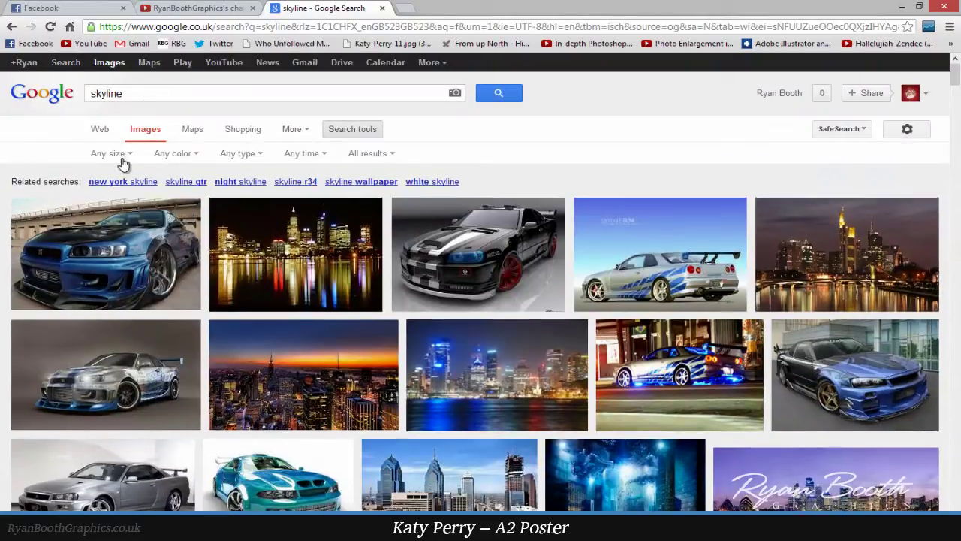
{"action": "left_click", "coordinate": [123, 156]}
{"action": "left_click", "coordinate": [229, 203]}
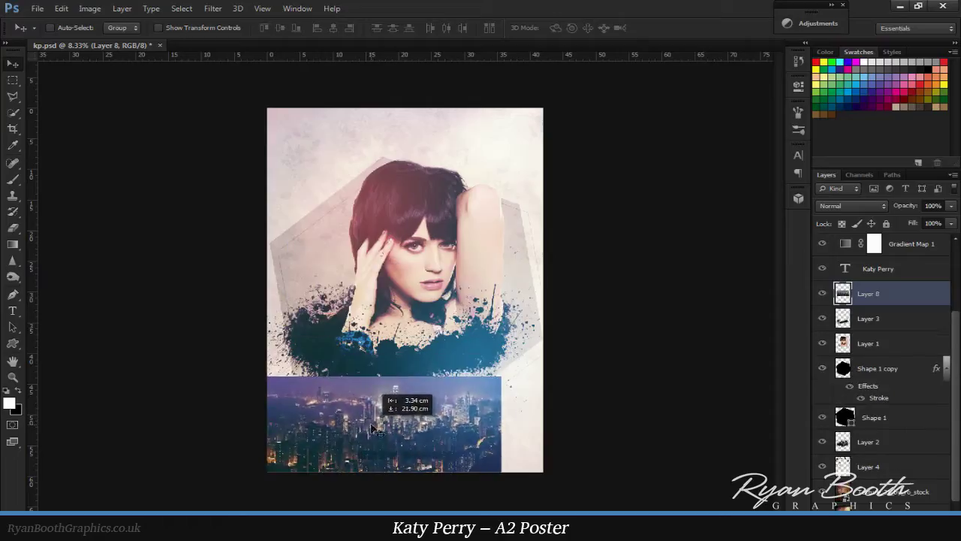
- Commit the skyline's size and set its layer to Overlay after trying Darker Color
{"action": "key", "text": "ctrl+t"}
{"action": "key", "text": "Return"}
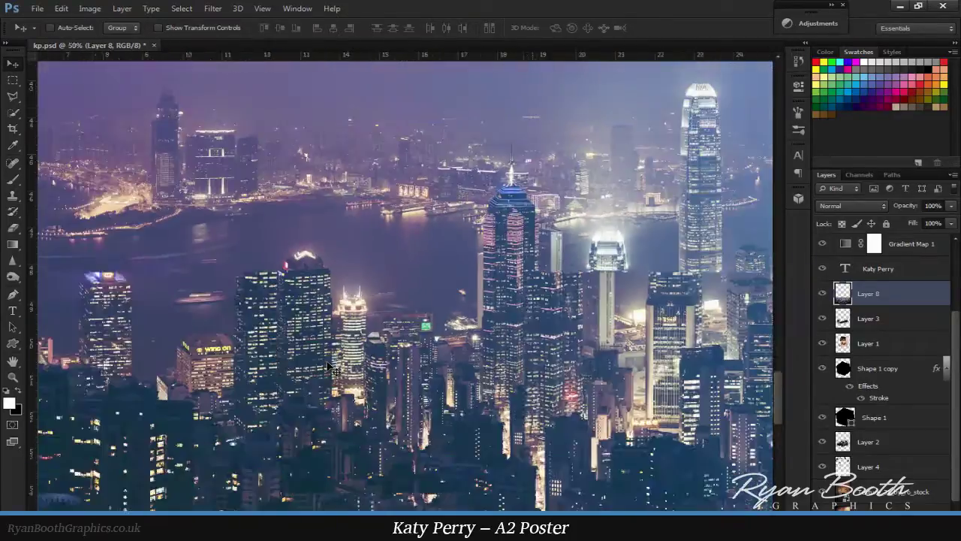
{"action": "left_click", "coordinate": [853, 205]}
{"action": "left_click", "coordinate": [835, 288]}
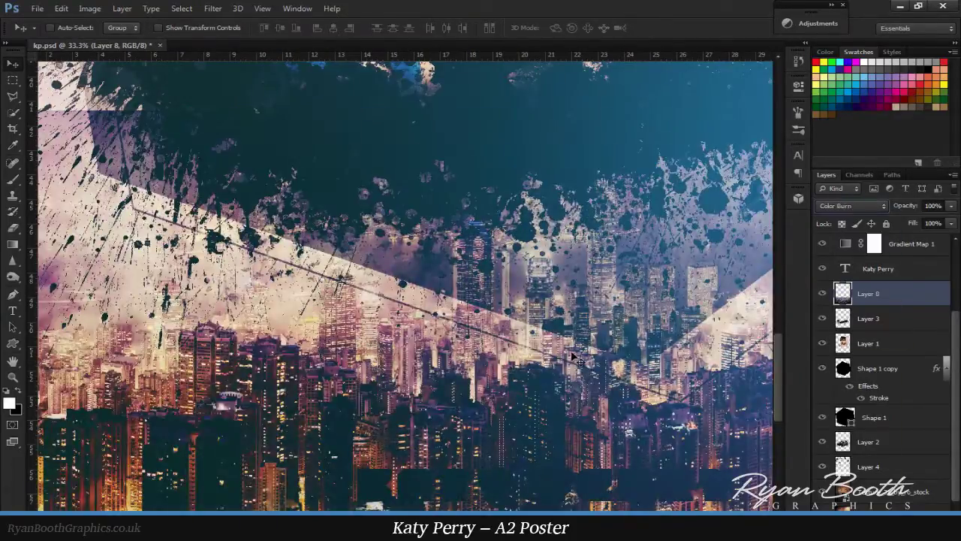
{"action": "key", "text": "ctrl+minus"}
{"action": "key", "text": "shift+plus"}
{"action": "key", "text": "shift+plus"}
{"action": "key", "text": "shift+plus"}
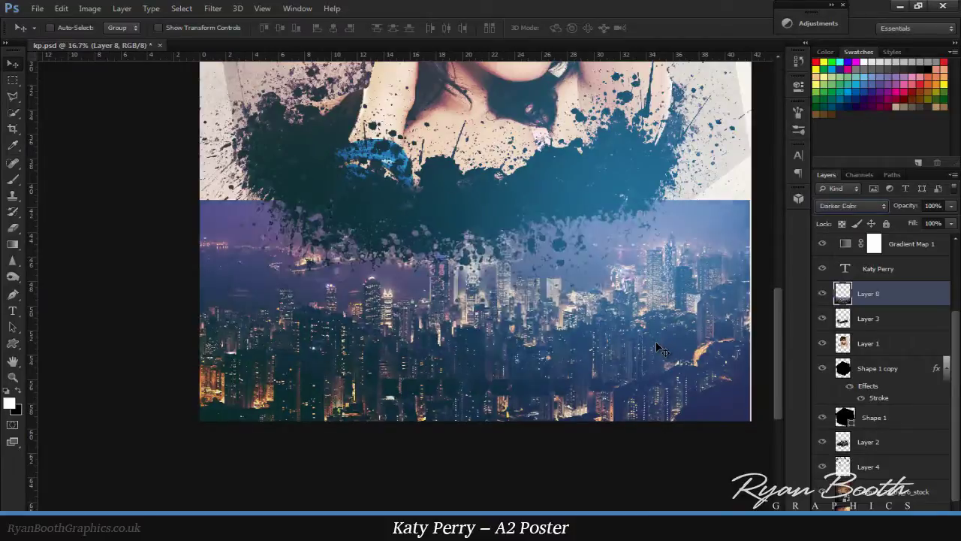
{"action": "key", "text": "shift+plus"}
{"action": "key", "text": "shift+plus"}
{"action": "key", "text": "shift+plus"}
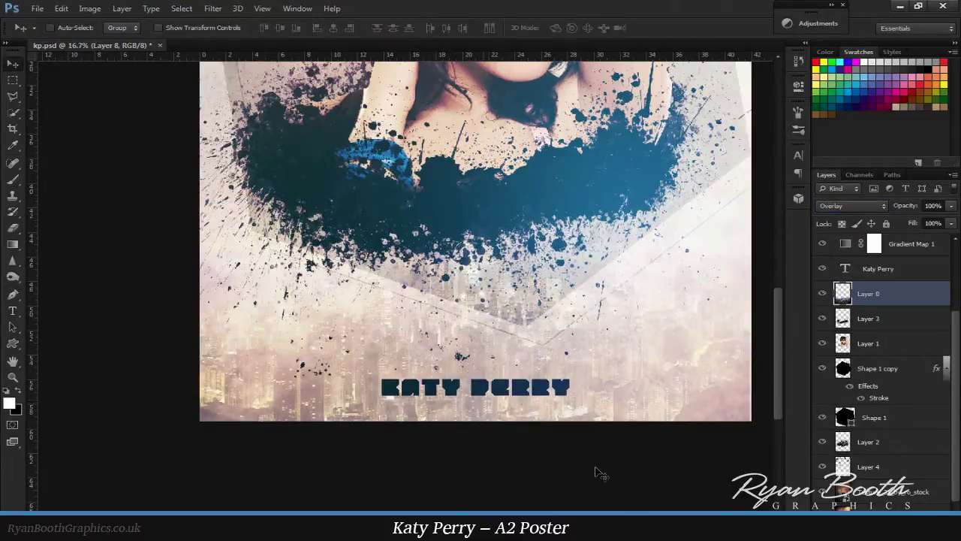
- Switch between the Eraser and Move tools, then bring up the PS stuff folder
{"action": "scroll", "coordinate": [609, 252], "scroll_direction": "up", "scroll_amount": 5}
{"action": "scroll", "coordinate": [515, 344], "scroll_direction": "down", "scroll_amount": 5}
{"action": "key", "text": "e"}
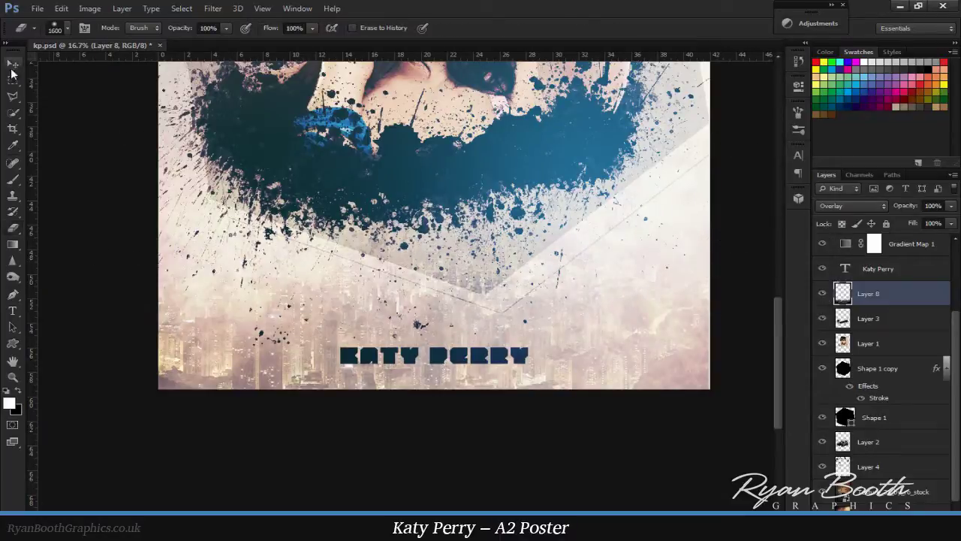
{"action": "left_click", "coordinate": [12, 63]}
{"action": "key", "text": "ctrl+0"}
{"action": "scroll", "coordinate": [568, 318], "scroll_direction": "down", "scroll_amount": 3}
- Place the fog image from Screen Shots in Screen mode, rasterize it, and bring the title into view
{"action": "scroll", "coordinate": [414, 360], "scroll_direction": "up", "scroll_amount": 3}
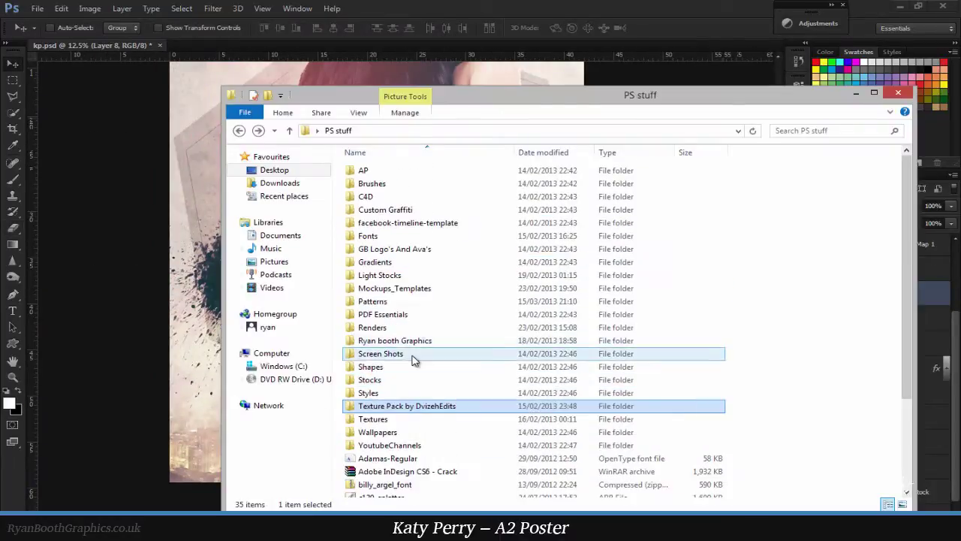
{"action": "double_click", "coordinate": [414, 361]}
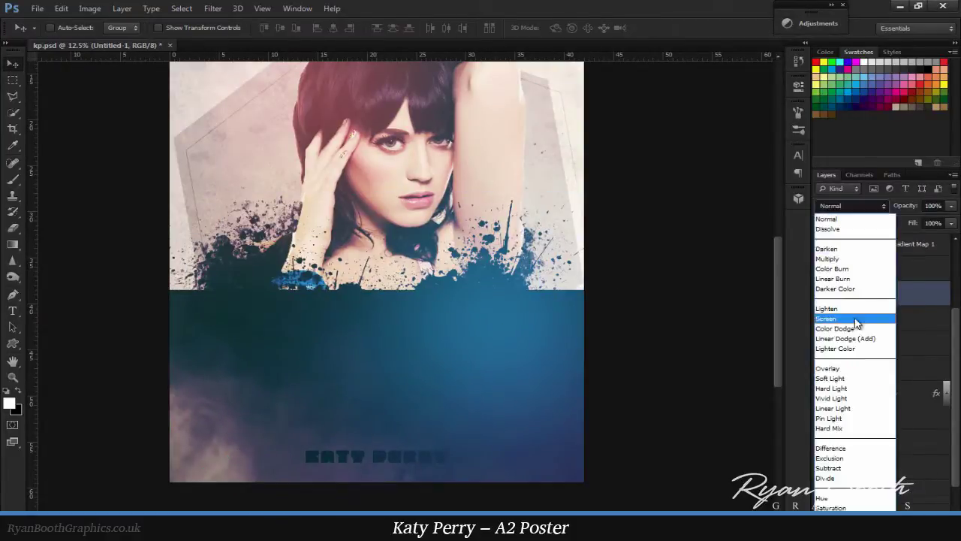
{"action": "left_click", "coordinate": [855, 320]}
{"action": "left_click", "coordinate": [155, 272]}
{"action": "key", "text": "Escape"}
{"action": "key", "text": "v"}
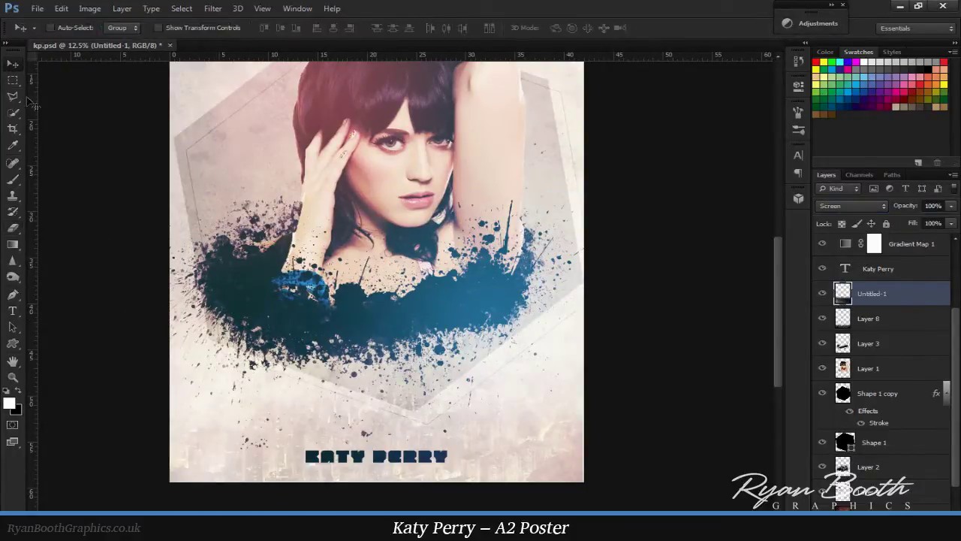
{"action": "key", "text": "ctrl+1"}
{"action": "left_click_drag", "start_coordinate": [489, 450], "coordinate": [489, 313]}
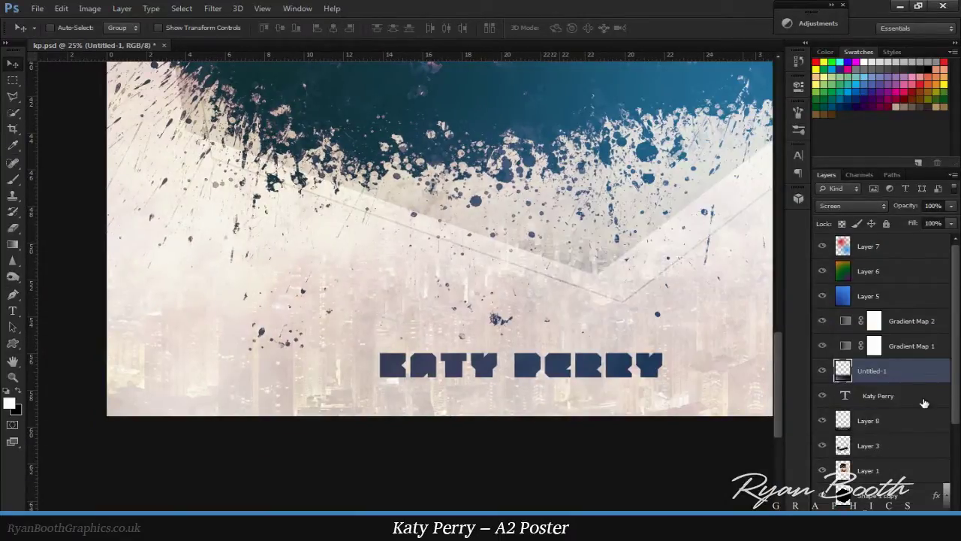
- Give the title Bevel & Emboss with a contour and a stronger Overlay highlight
{"action": "double_click", "coordinate": [924, 404]}
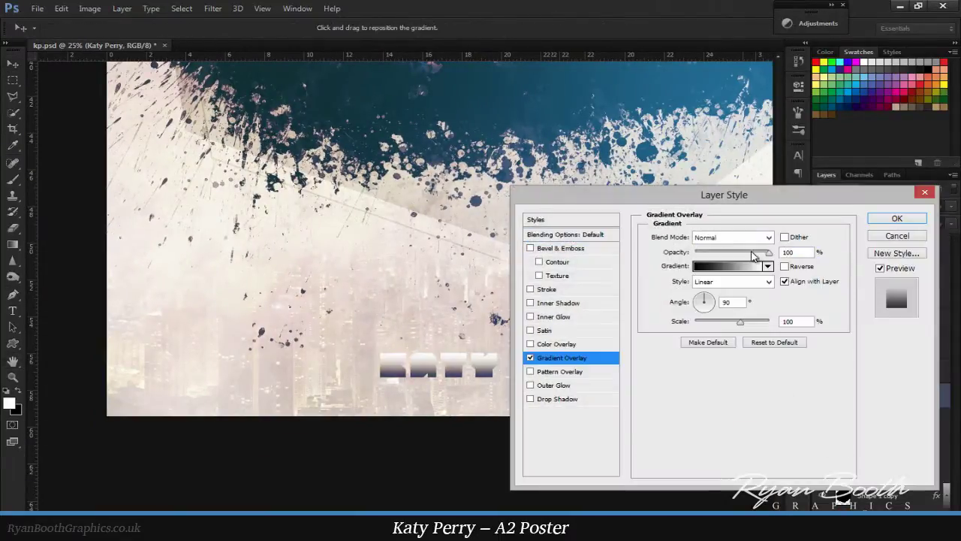
{"action": "left_click", "coordinate": [561, 248]}
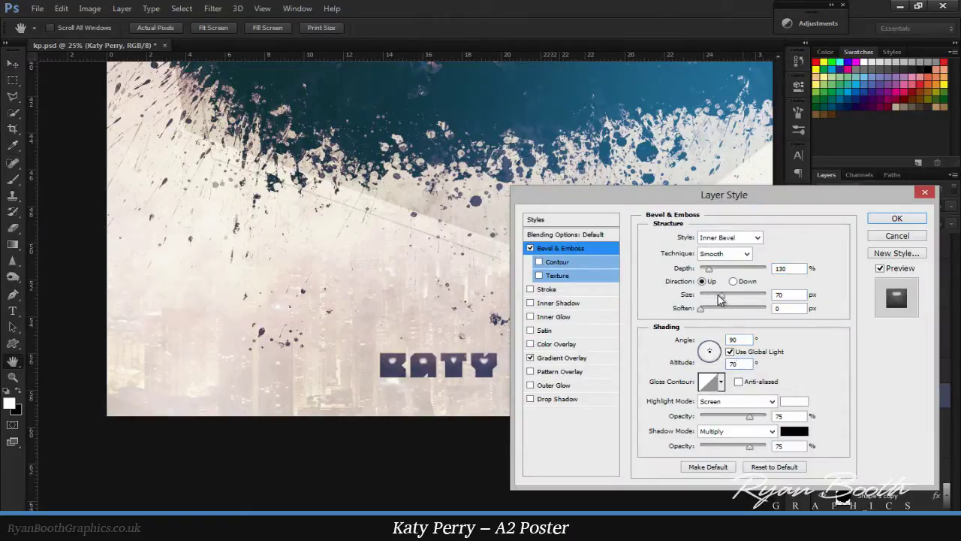
{"action": "left_click", "coordinate": [877, 220]}
{"action": "key", "text": "ctrl+1"}
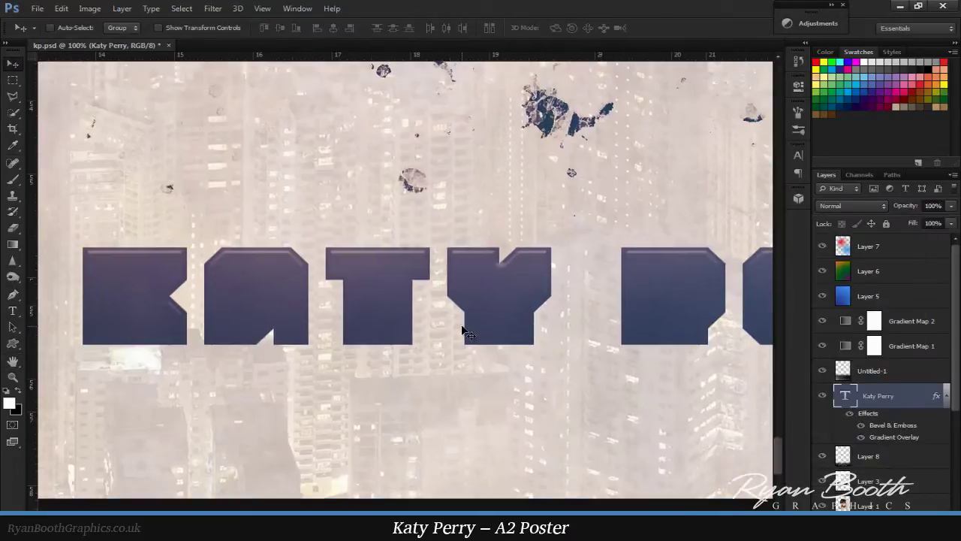
{"action": "double_click", "coordinate": [851, 396]}
{"action": "left_click", "coordinate": [558, 261]}
{"action": "left_click", "coordinate": [699, 239]}
{"action": "left_click", "coordinate": [560, 248]}
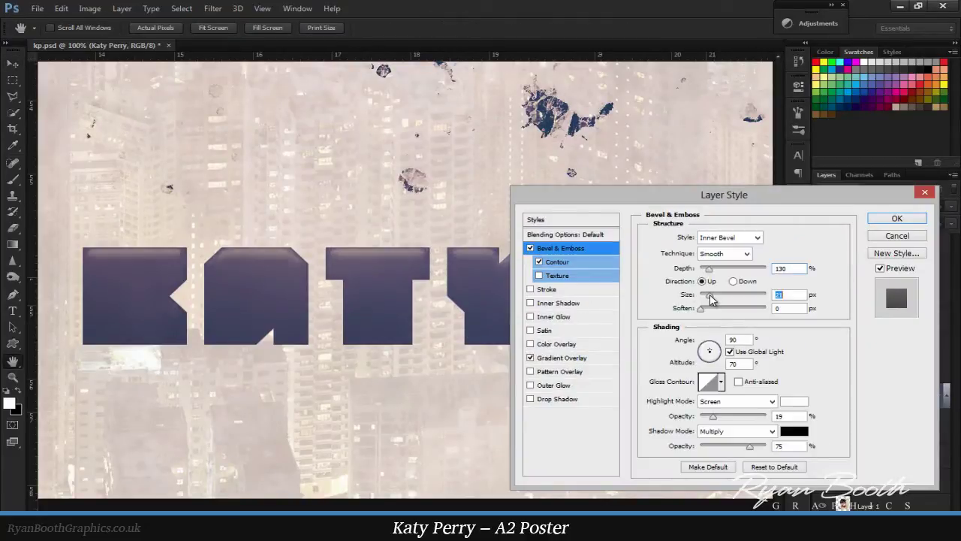
{"action": "left_click", "coordinate": [736, 401]}
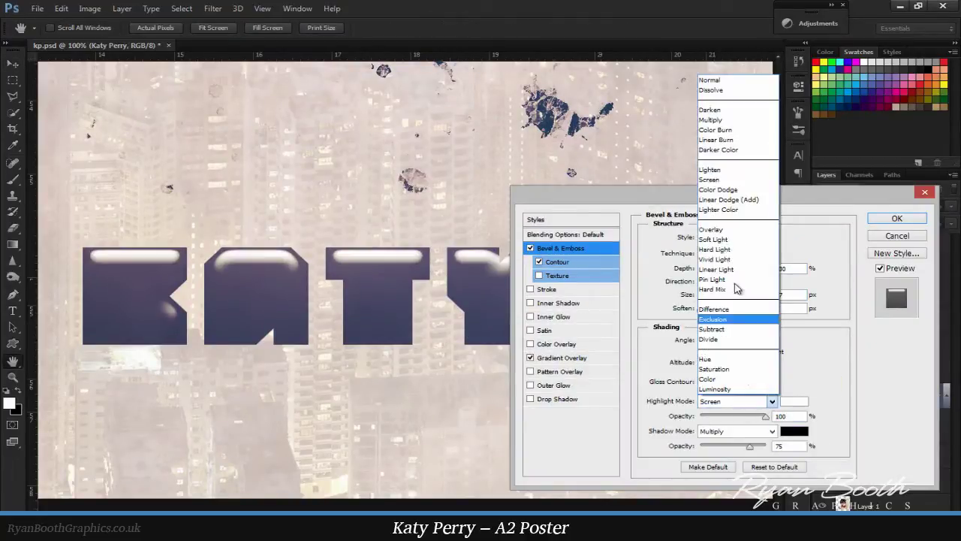
{"action": "left_click", "coordinate": [732, 235]}
{"action": "left_click_drag", "start_coordinate": [713, 417], "coordinate": [734, 417]}
- Add a drop shadow to the title, trying then removing an Overlay stroke, and confirm
{"action": "left_click", "coordinate": [547, 290]}
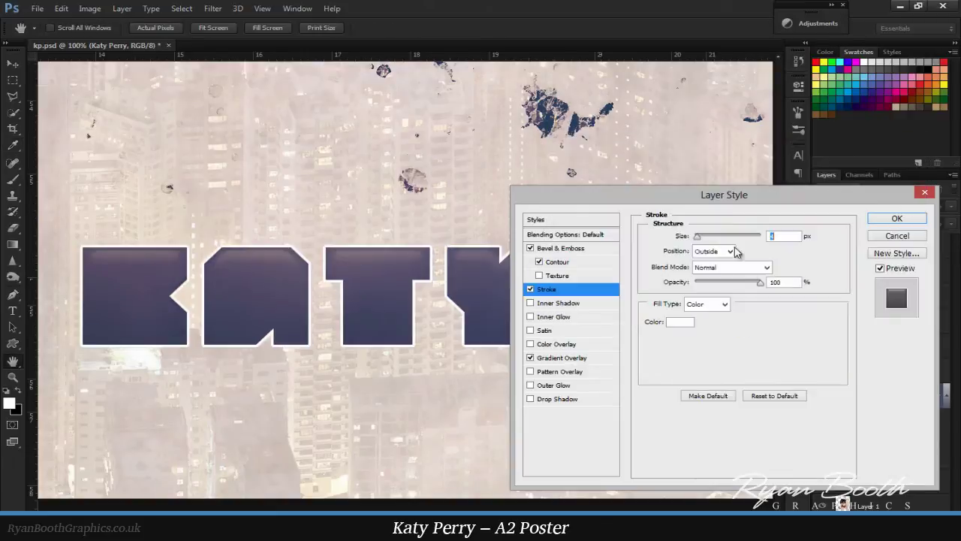
{"action": "left_click", "coordinate": [730, 266]}
{"action": "left_click", "coordinate": [722, 150]}
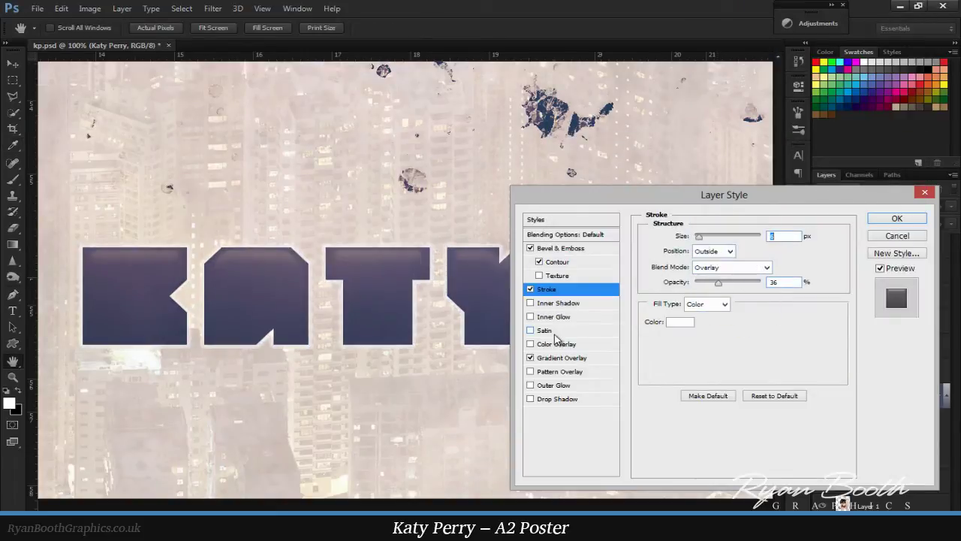
{"action": "left_click", "coordinate": [558, 399]}
{"action": "mouse_move", "coordinate": [699, 318]}
{"action": "left_mouse_down"}
{"action": "mouse_move", "coordinate": [708, 323]}
{"action": "mouse_move", "coordinate": [703, 297]}
{"action": "left_mouse_up"}
{"action": "left_click", "coordinate": [530, 289]}
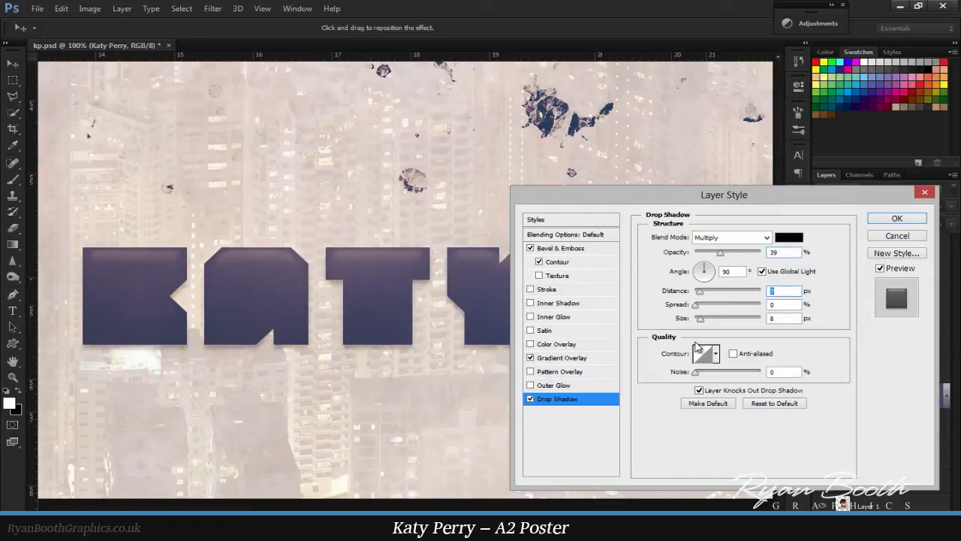
{"action": "key", "text": "Return"}
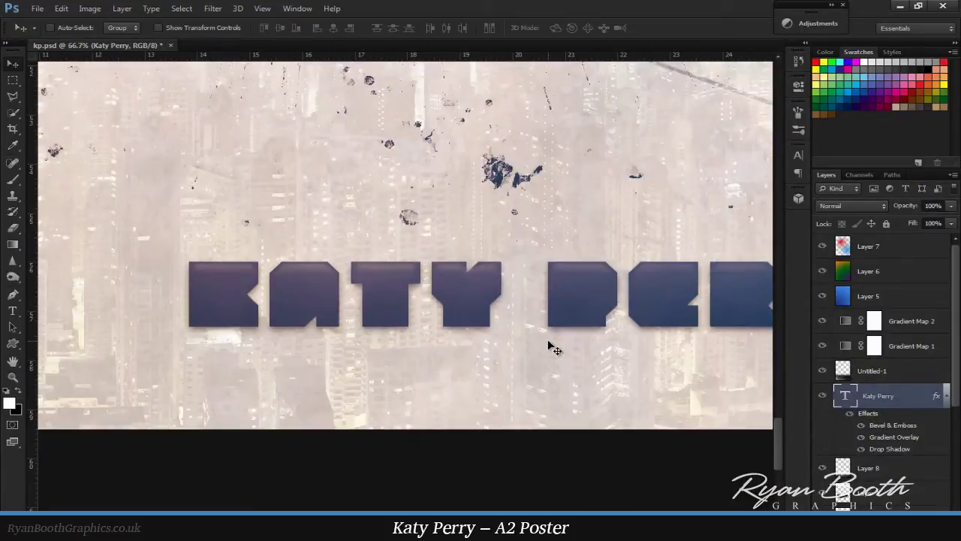
{"action": "key", "text": "ctrl+minus"}
{"action": "key", "text": "ctrl+minus"}
{"action": "key", "text": "ctrl+minus"}
{"action": "key", "text": "ctrl+minus"}
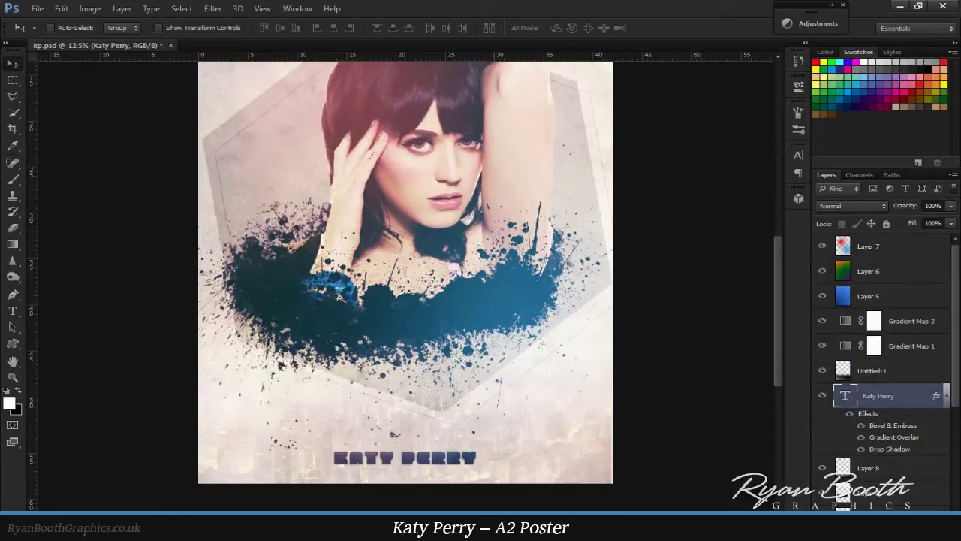
- Add a Curves layer with lifted Blue shadows and an S-shaped RGB curve for contrast
{"action": "key", "text": "alt+Tab"}
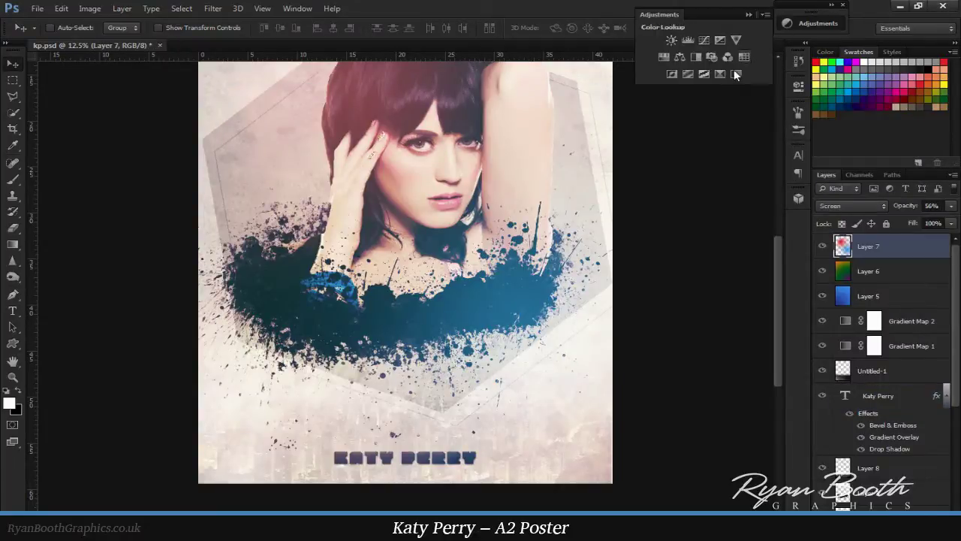
{"action": "left_click", "coordinate": [676, 132]}
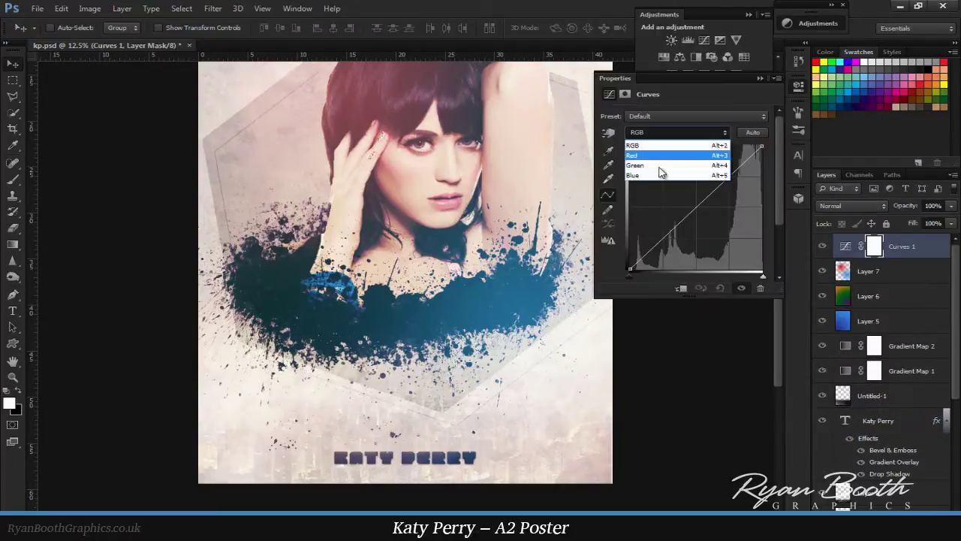
{"action": "left_click", "coordinate": [659, 174]}
{"action": "left_click_drag", "start_coordinate": [630, 269], "coordinate": [627, 257]}
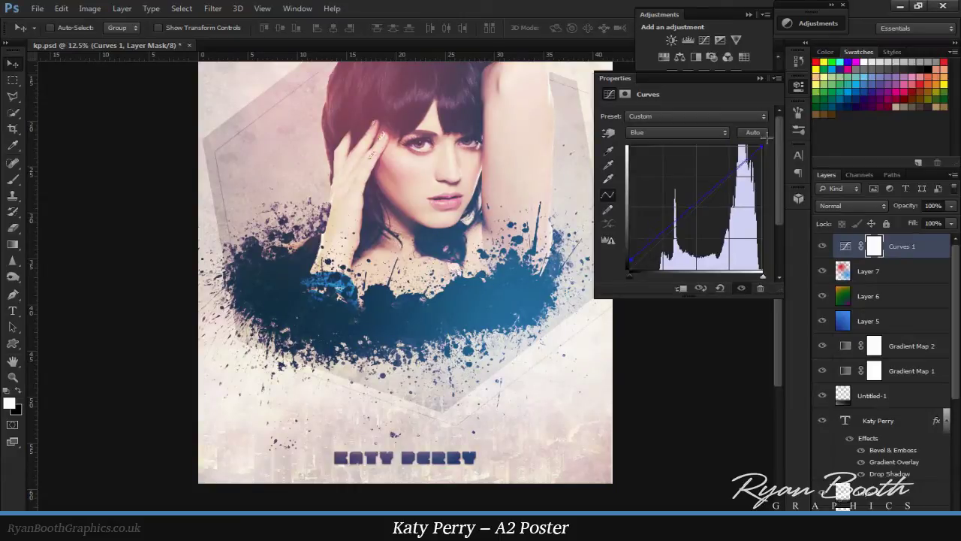
{"action": "key", "text": "alt+2"}
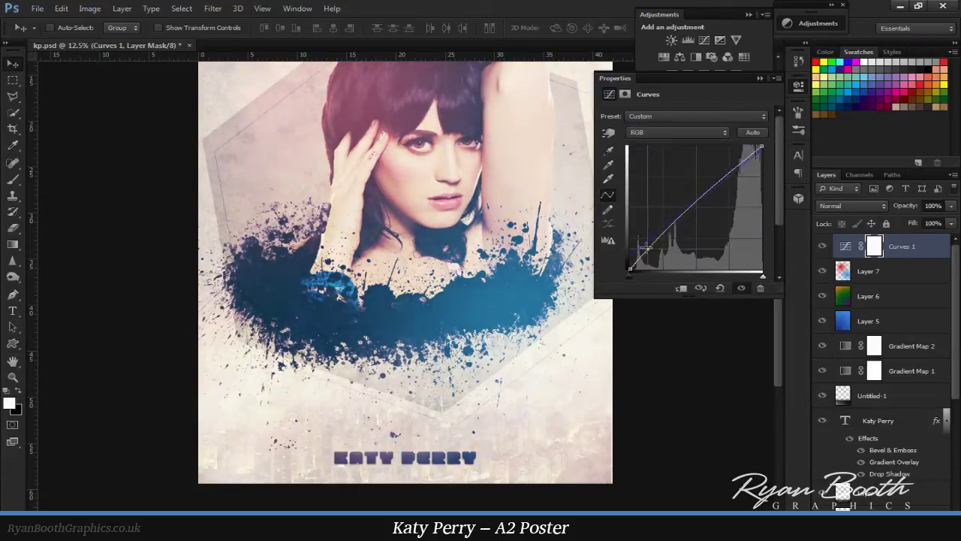
{"action": "left_click_drag", "start_coordinate": [655, 245], "coordinate": [656, 255]}
{"action": "left_click_drag", "start_coordinate": [740, 167], "coordinate": [740, 160]}
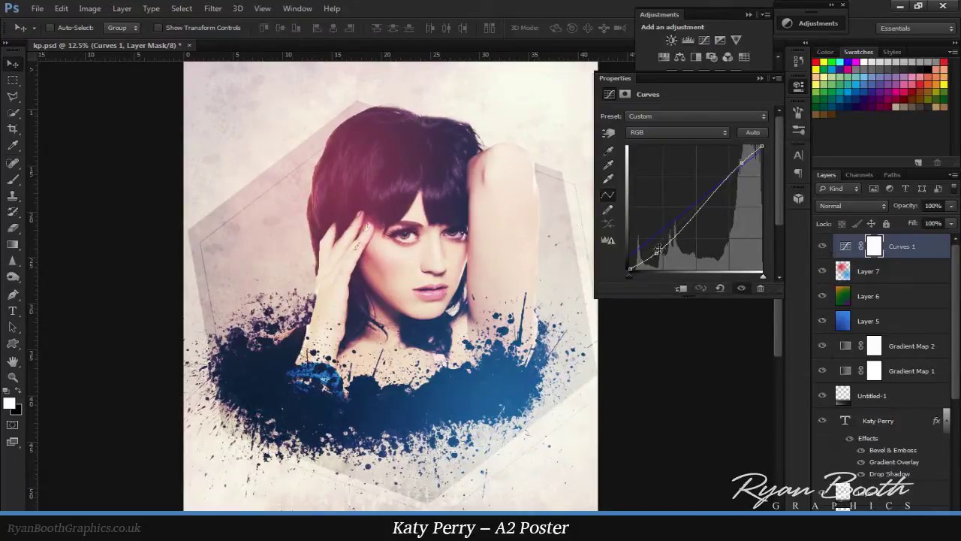
{"action": "left_click_drag", "start_coordinate": [658, 249], "coordinate": [646, 244]}
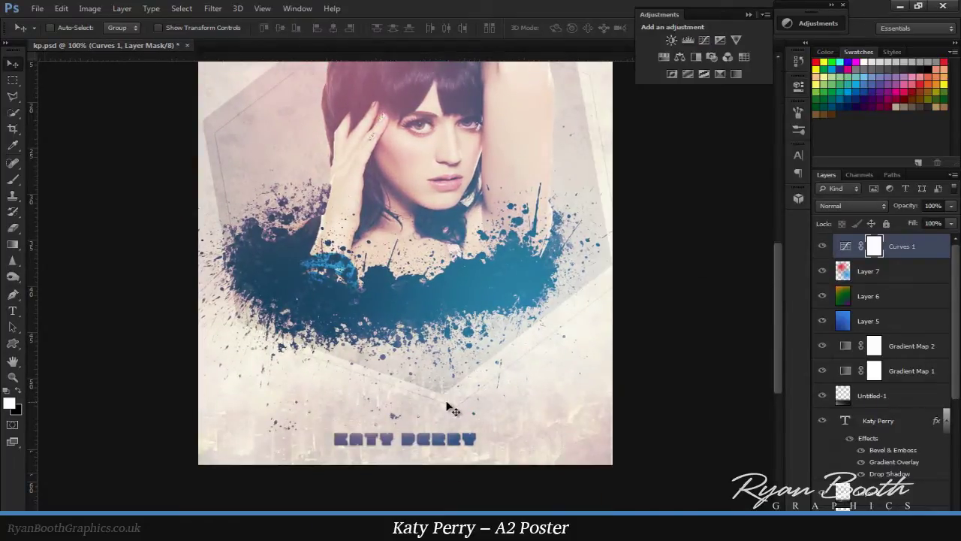
- Start a white Times New Roman 30 pt uppercase credit line with the designer's name under the title
{"action": "key", "text": "t"}
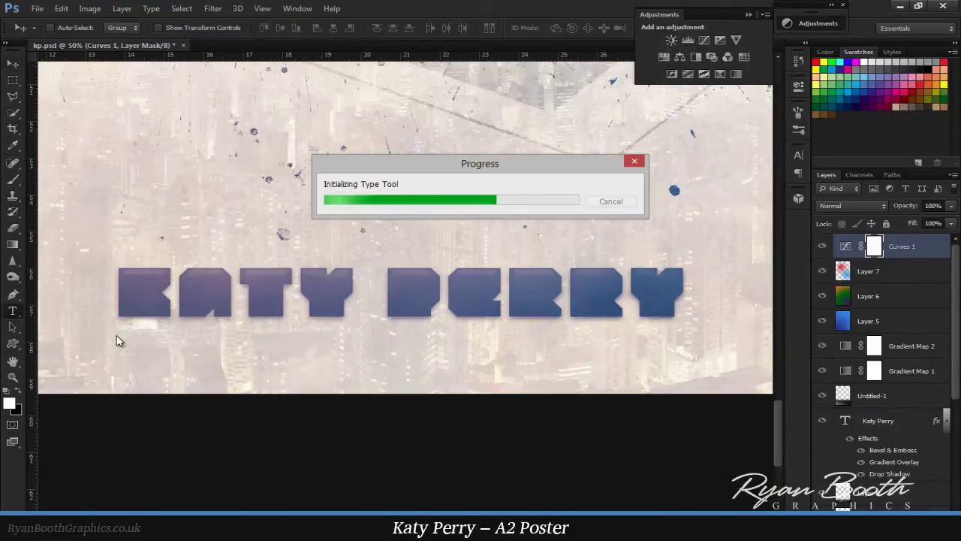
{"action": "key", "text": "ctrl+s"}
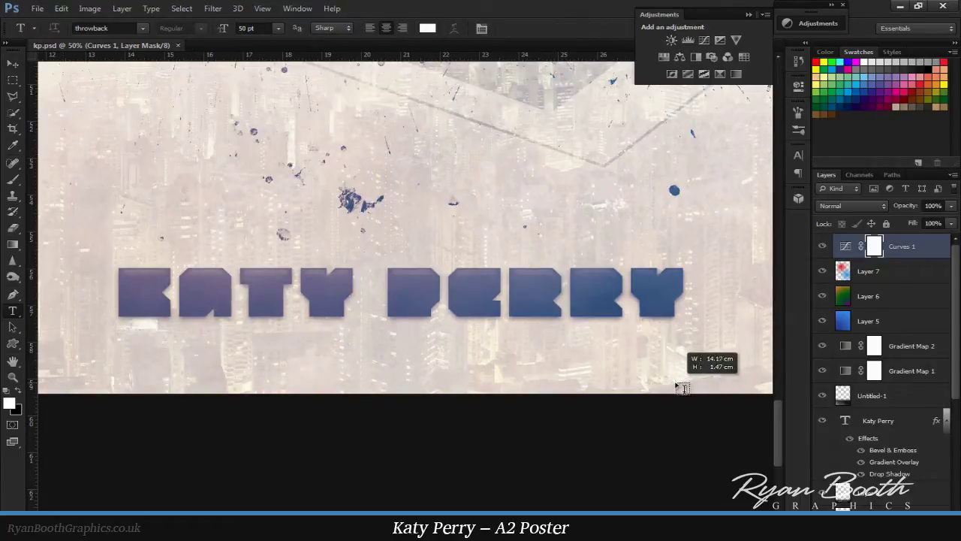
{"action": "left_click_drag", "start_coordinate": [681, 387], "coordinate": [676, 383]}
{"action": "type", "text": "BY RYAN"}
{"action": "key", "text": "ctrl+a"}
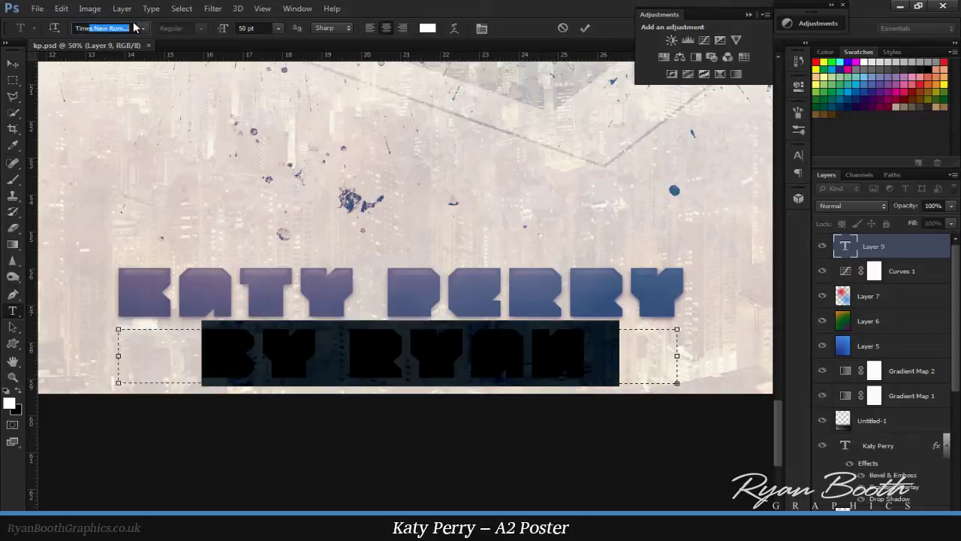
{"action": "key", "text": "Return"}
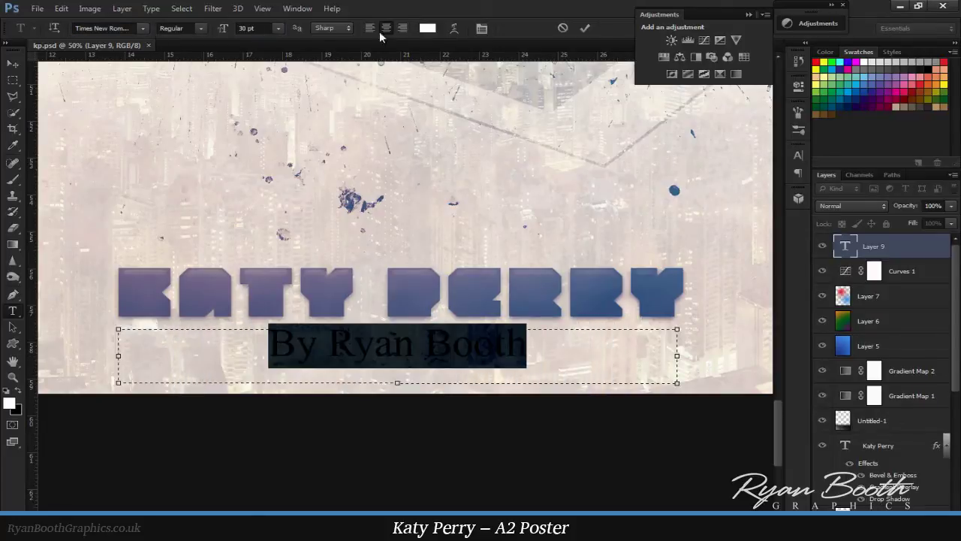
{"action": "left_click", "coordinate": [427, 27]}
{"action": "left_click", "coordinate": [842, 165]}
- Finish typing the credit line's studio name and commit the text
{"action": "key", "text": "ctrl+minus"}
{"action": "key", "text": "ctrl+plus"}
{"action": "key", "text": "ctrl+plus"}
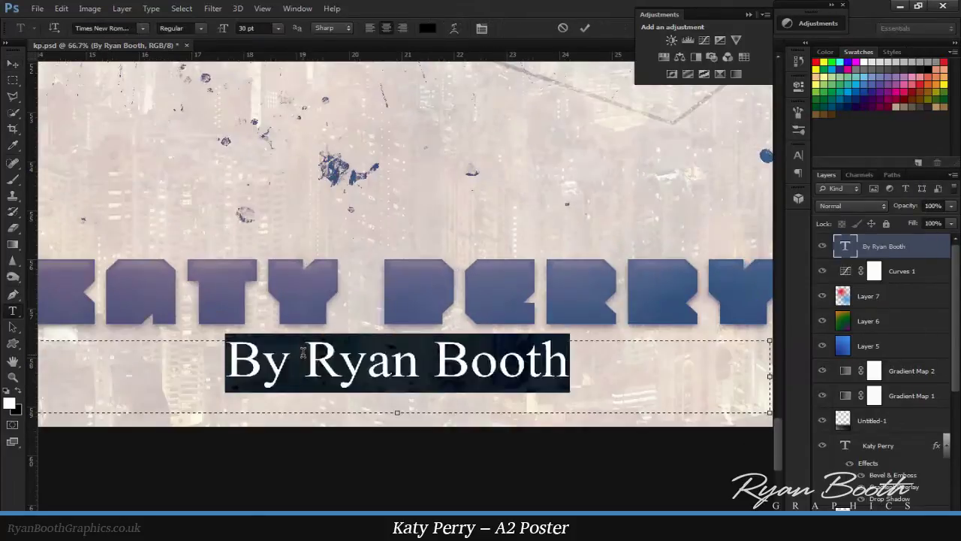
{"action": "type", "text": "ryaNH GRAPHICS"}
{"action": "key", "text": "ctrl+minus"}
{"action": "key", "text": "ctrl+minus"}
{"action": "key", "text": "ctrl+minus"}
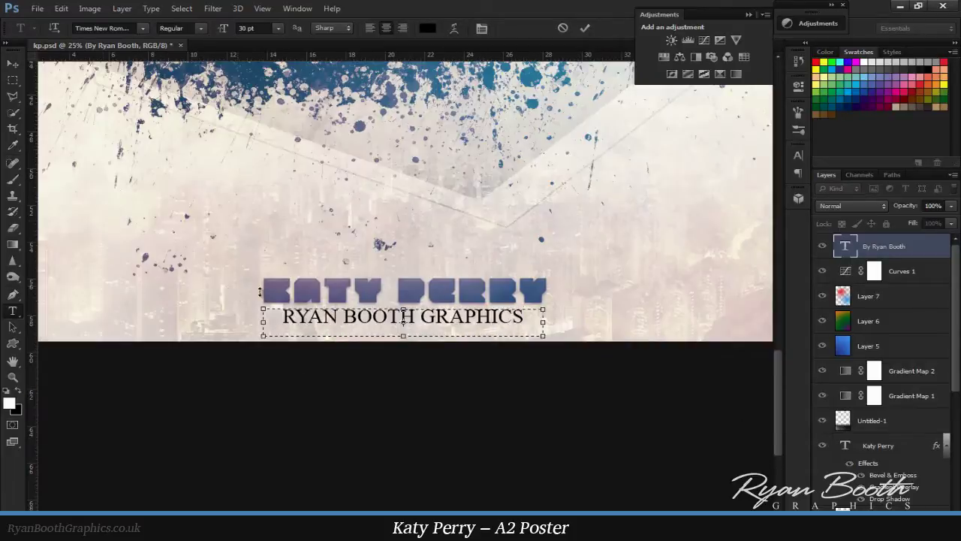
{"action": "key", "text": "ctrl+Return"}
- Move the credit text layer below Layer 8 and review the whole poster
{"action": "key", "text": "v"}
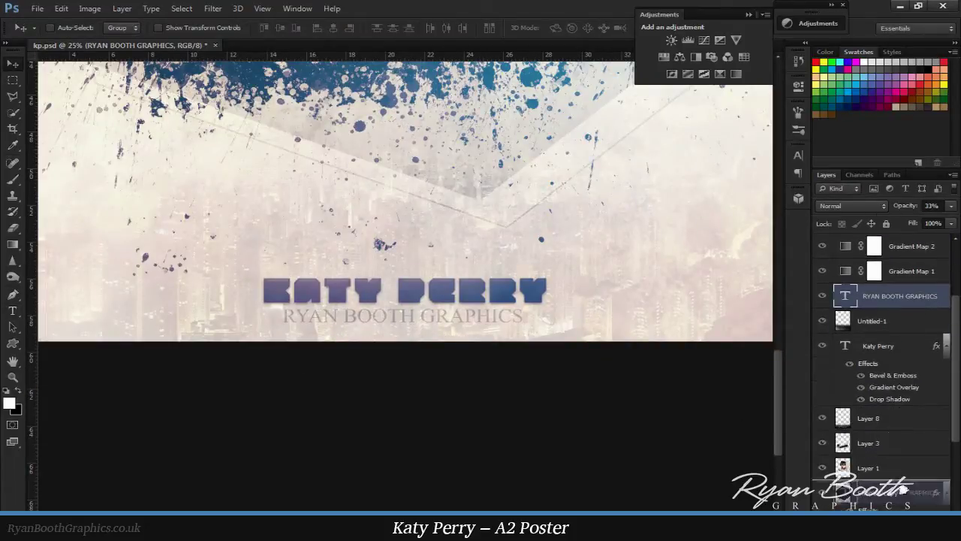
{"action": "left_click_drag", "start_coordinate": [934, 345], "coordinate": [901, 417]}
{"action": "key", "text": "ctrl+plus"}
{"action": "key", "text": "ctrl+plus"}
{"action": "key", "text": "ctrl+plus"}
{"action": "mouse_move", "coordinate": [254, 436]}
{"action": "left_mouse_down"}
{"action": "mouse_move", "coordinate": [449, 392]}
{"action": "mouse_move", "coordinate": [473, 368]}
{"action": "left_mouse_up"}
{"action": "key", "text": "ctrl+minus"}
{"action": "key", "text": "ctrl+minus"}
{"action": "key", "text": "ctrl+minus"}
{"action": "key", "text": "ctrl+minus"}
{"action": "key", "text": "ctrl+minus"}
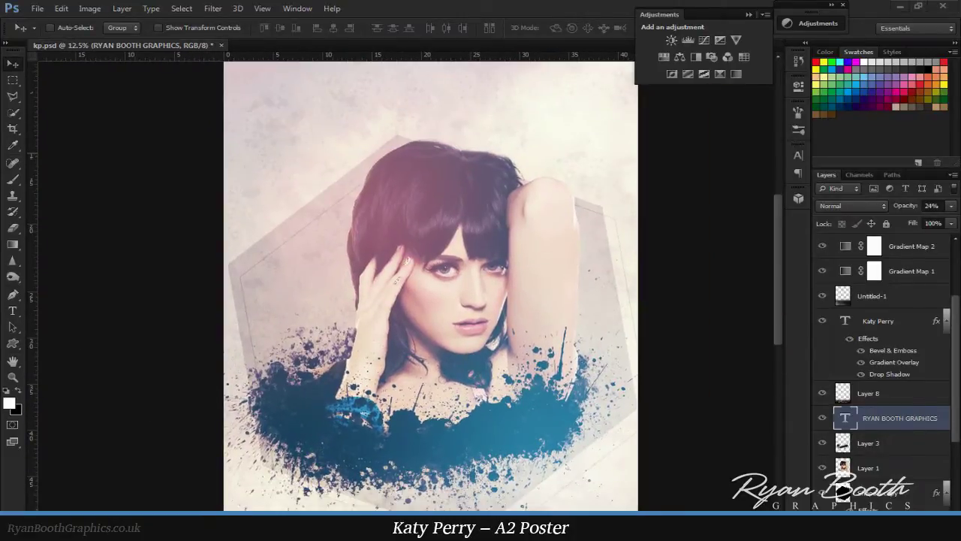
{"action": "key", "text": "alt+Tab"}
- Drag Optical Flares (124) from PS stuff > Light Stocks onto the poster canvas
{"action": "key", "text": "alt+Up"}
{"action": "double_click", "coordinate": [376, 352]}
{"action": "left_click", "coordinate": [464, 194]}
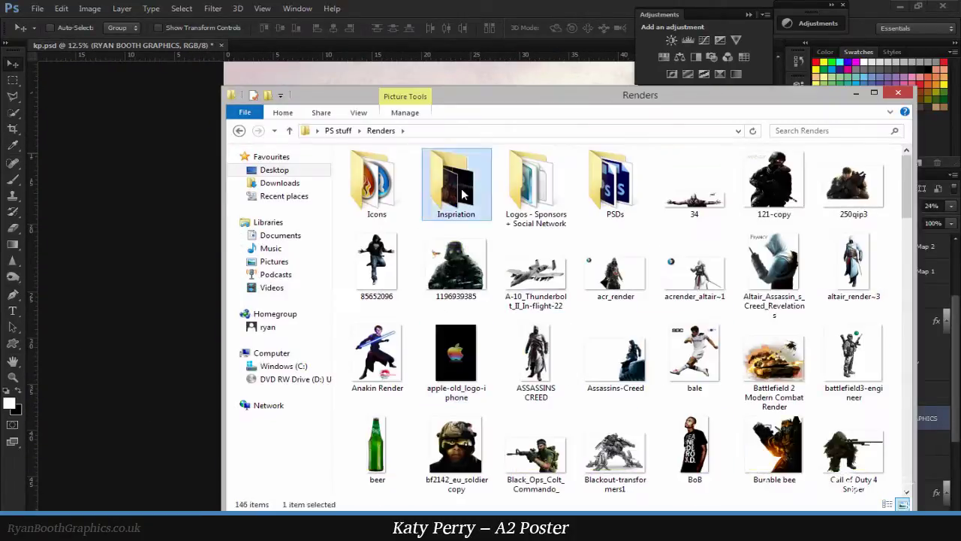
{"action": "key", "text": "alt+Up"}
{"action": "double_click", "coordinate": [390, 273]}
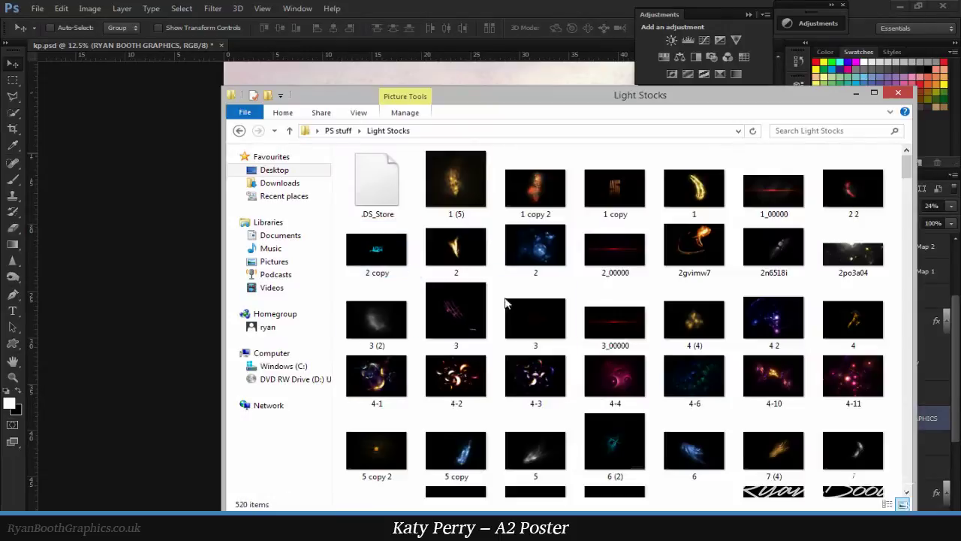
{"action": "scroll", "coordinate": [586, 337], "scroll_direction": "down", "scroll_amount": 5}
{"action": "scroll", "coordinate": [584, 339], "scroll_direction": "down", "scroll_amount": 5}
{"action": "scroll", "coordinate": [584, 340], "scroll_direction": "down", "scroll_amount": 5}
{"action": "scroll", "coordinate": [585, 340], "scroll_direction": "down", "scroll_amount": 5}
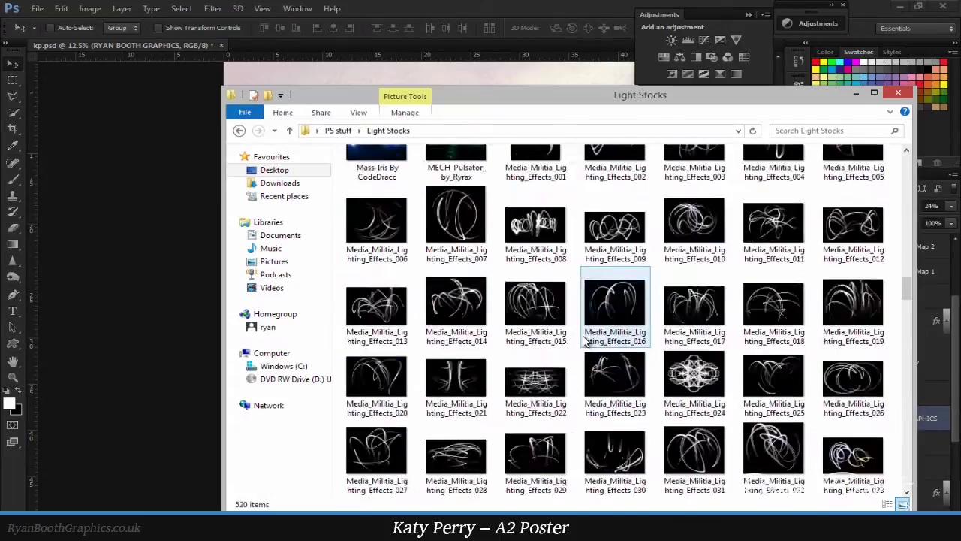
{"action": "scroll", "coordinate": [585, 339], "scroll_direction": "down", "scroll_amount": 10}
{"action": "scroll", "coordinate": [585, 339], "scroll_direction": "down", "scroll_amount": 5}
{"action": "left_click_drag", "start_coordinate": [698, 455], "coordinate": [450, 371]}
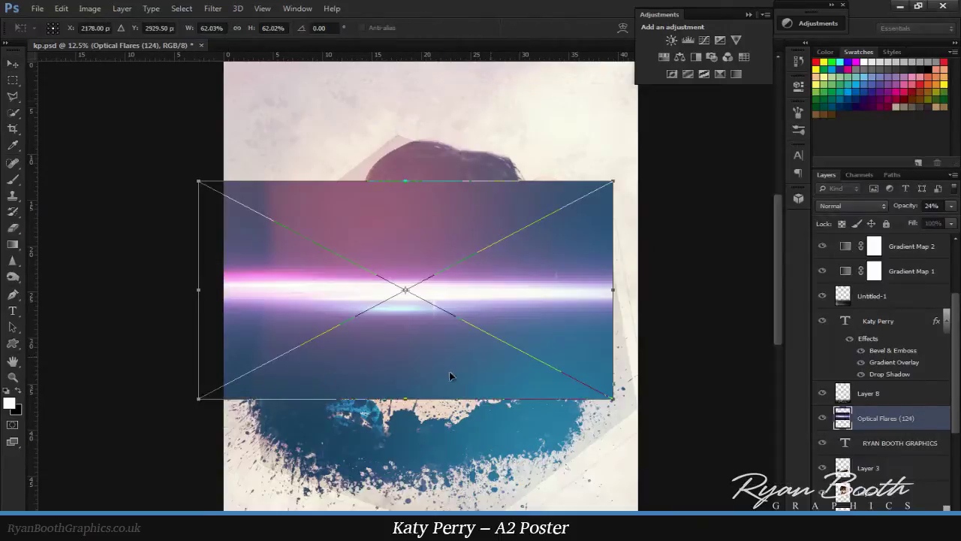
- Commit the flare, blend it in Screen at full opacity, and move it over the face
{"action": "key", "text": "Return"}
{"action": "left_click", "coordinate": [853, 205]}
{"action": "left_click", "coordinate": [859, 326]}
{"action": "left_click_drag", "start_coordinate": [515, 333], "coordinate": [515, 248]}
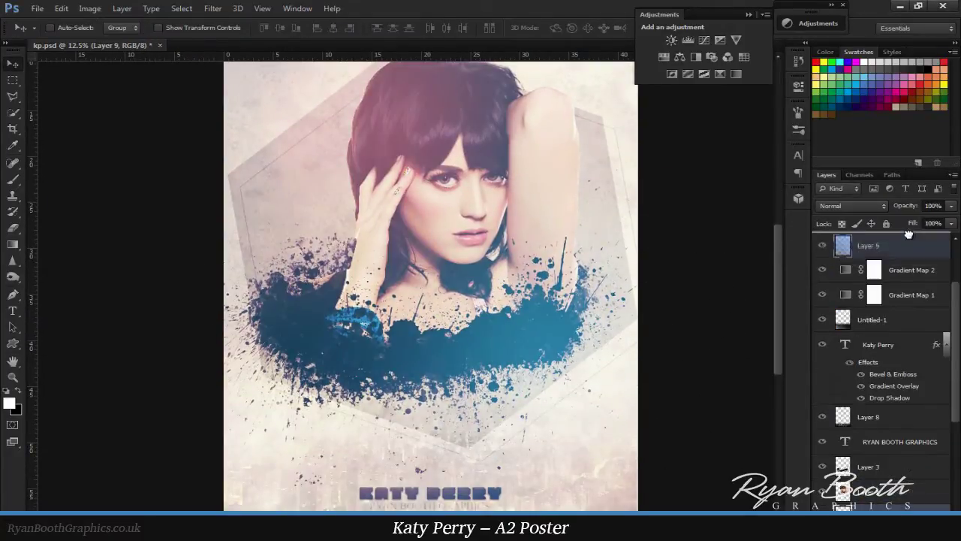
- Choose the 2063 starburst brush preset and stamp a white starburst on Layer 9
{"action": "key", "text": "b"}
{"action": "right_click", "coordinate": [105, 279]}
{"action": "left_click_drag", "start_coordinate": [438, 154], "coordinate": [435, 281]}
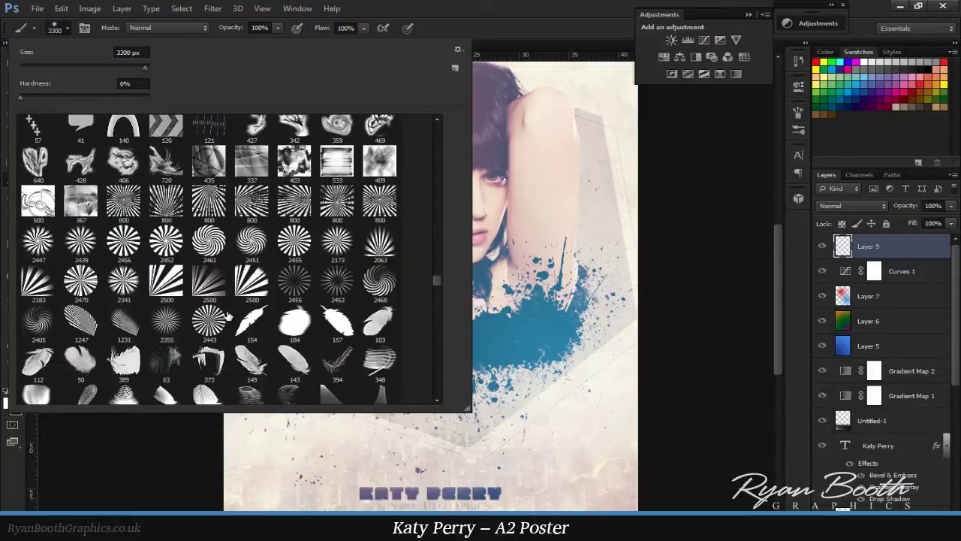
{"action": "scroll", "coordinate": [227, 318], "scroll_direction": "down", "scroll_amount": 2}
{"action": "double_click", "coordinate": [381, 204]}
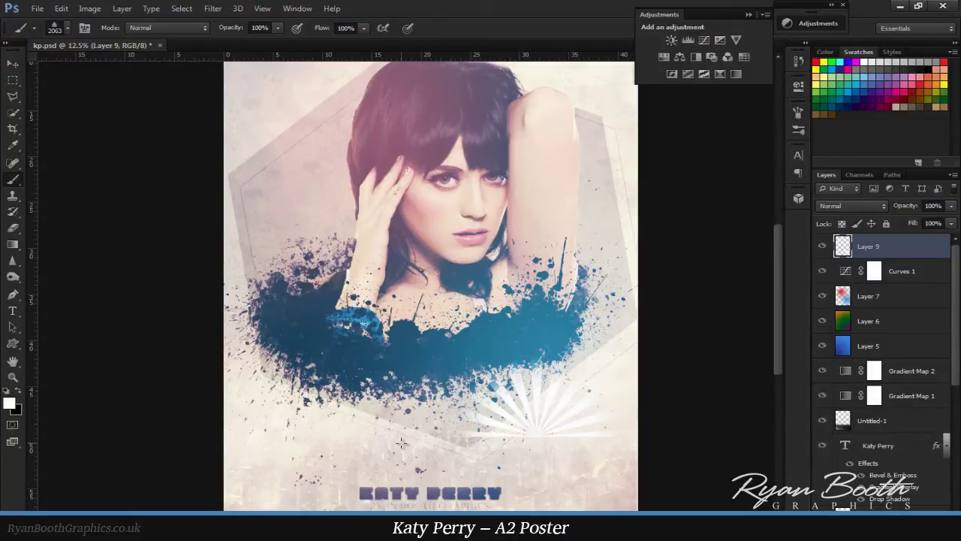
{"action": "scroll", "coordinate": [400, 444], "scroll_direction": "down", "scroll_amount": 2}
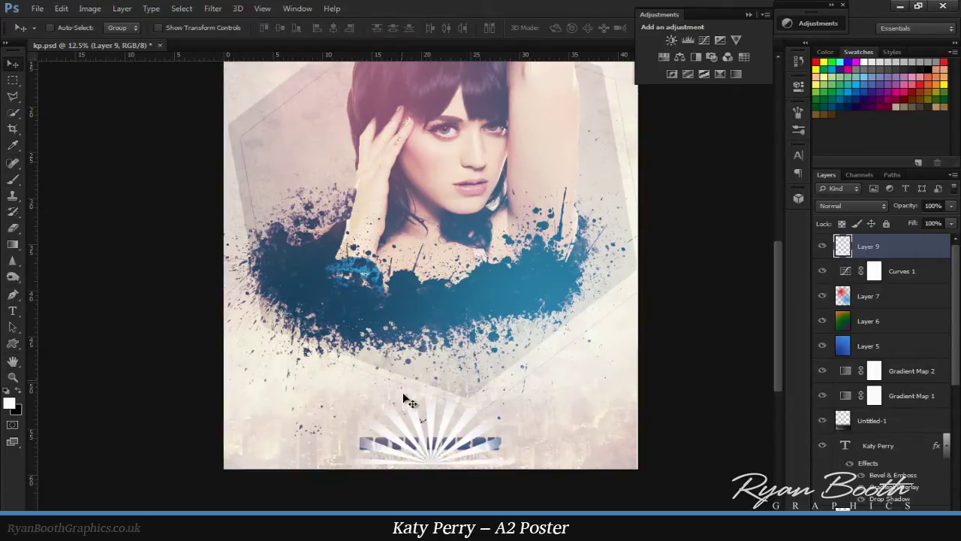
{"action": "scroll", "coordinate": [405, 400], "scroll_direction": "up", "scroll_amount": 6}
- Blend the starburst layer in Soft Light near 49%, move it lower, and duplicate Layer 1
{"action": "left_click", "coordinate": [853, 205]}
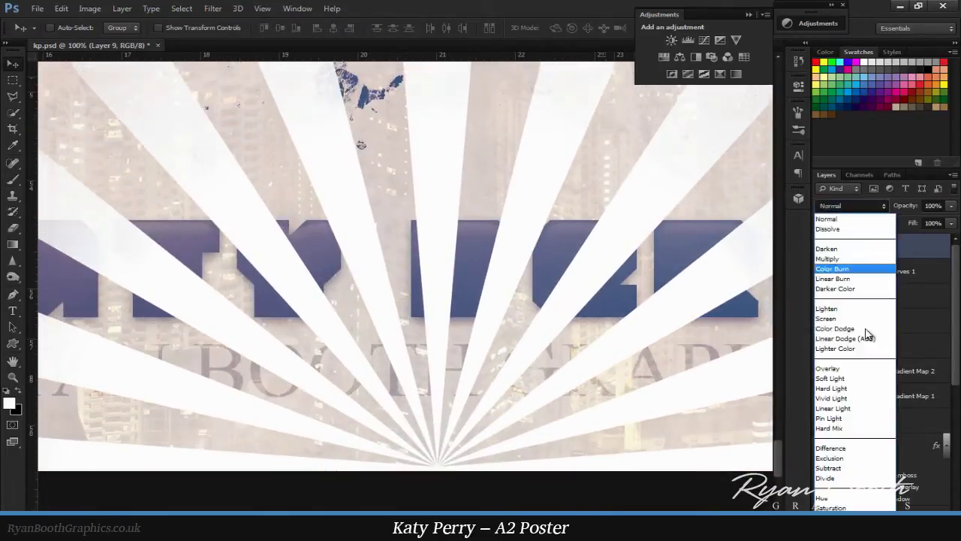
{"action": "left_click", "coordinate": [854, 378]}
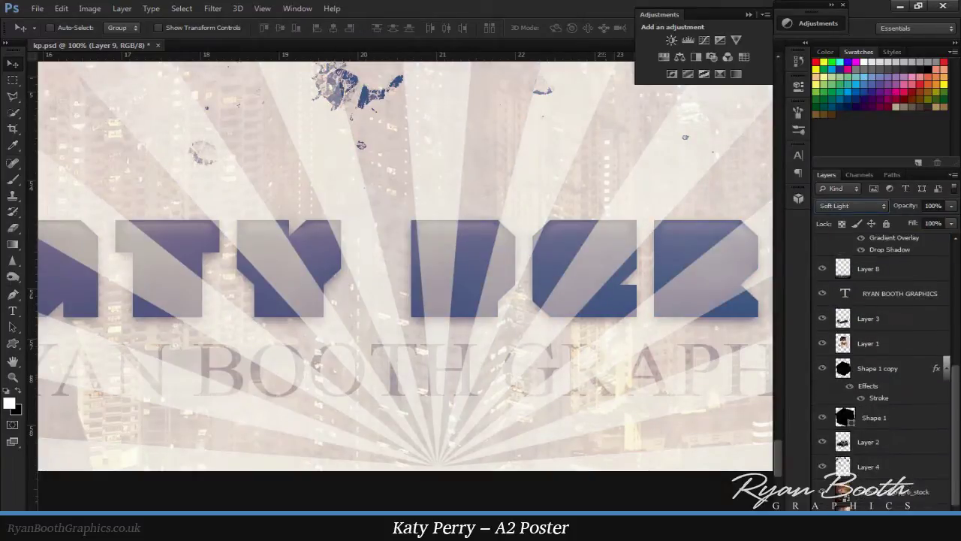
{"action": "left_click_drag", "start_coordinate": [889, 396], "coordinate": [886, 451]}
{"action": "left_click_drag", "start_coordinate": [951, 205], "coordinate": [917, 223]}
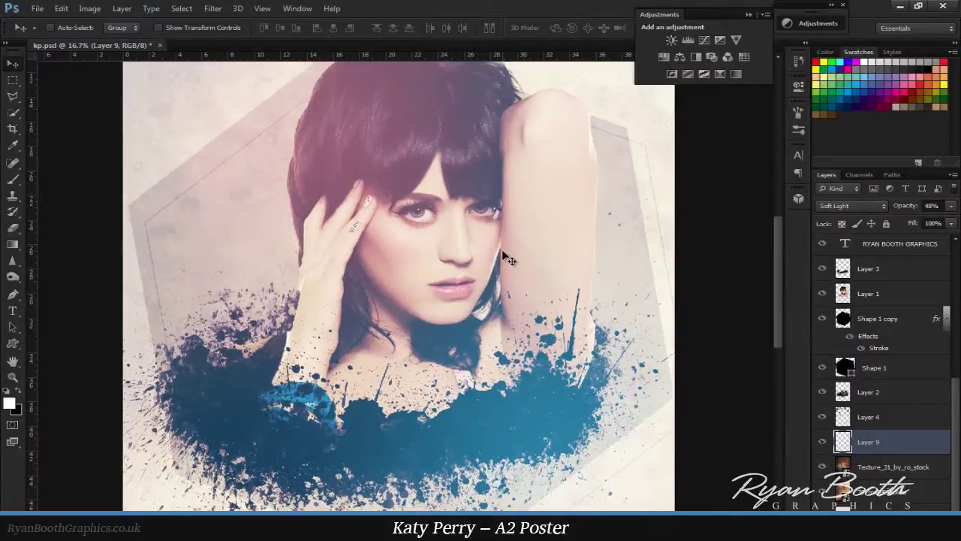
{"action": "key", "text": "ctrl+j"}
- Enlarge and reposition the portrait copy, then move it below Layer 1
{"action": "key", "text": "ctrl+t"}
{"action": "left_click_drag", "start_coordinate": [671, 414], "coordinate": [686, 423]}
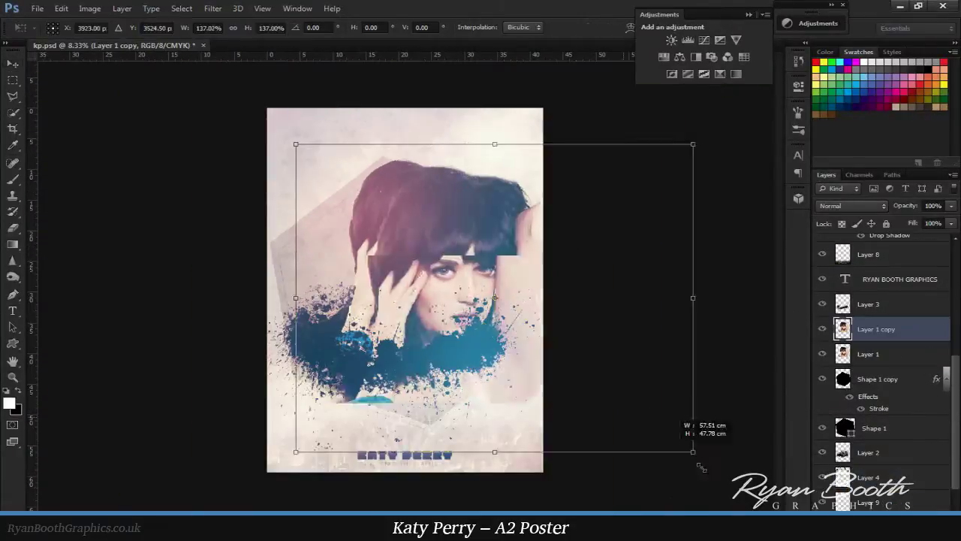
{"action": "left_click_drag", "start_coordinate": [451, 285], "coordinate": [414, 254]}
{"action": "key", "text": "Return"}
{"action": "left_click_drag", "start_coordinate": [876, 329], "coordinate": [877, 354]}
- Try Soft Light at 29% and Linear Burn at 10% on the portrait copy, then delete it
{"action": "left_click", "coordinate": [878, 204]}
{"action": "left_click", "coordinate": [849, 353]}
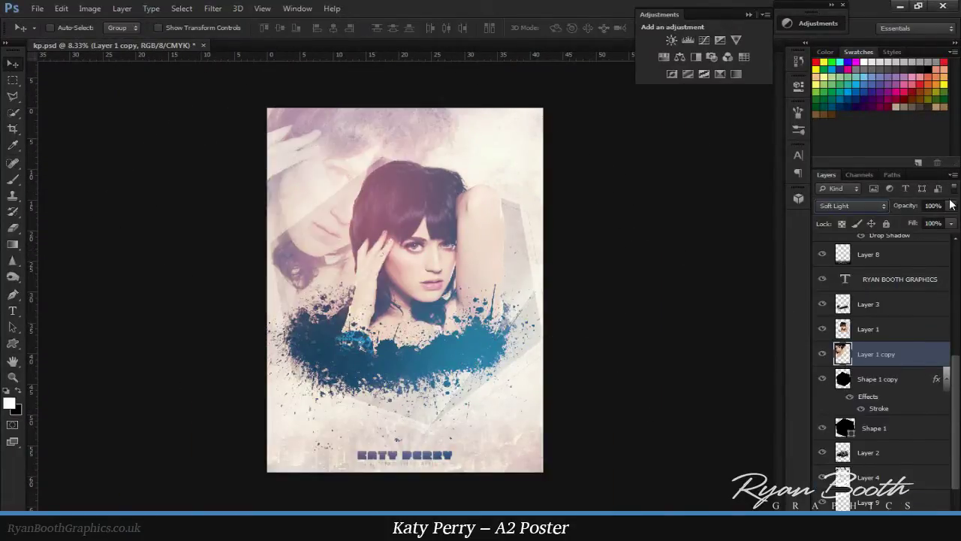
{"action": "left_click", "coordinate": [952, 205]}
{"action": "left_click_drag", "start_coordinate": [950, 219], "coordinate": [893, 223]}
{"action": "left_click", "coordinate": [854, 207]}
{"action": "left_click", "coordinate": [841, 262]}
{"action": "left_click", "coordinate": [951, 205]}
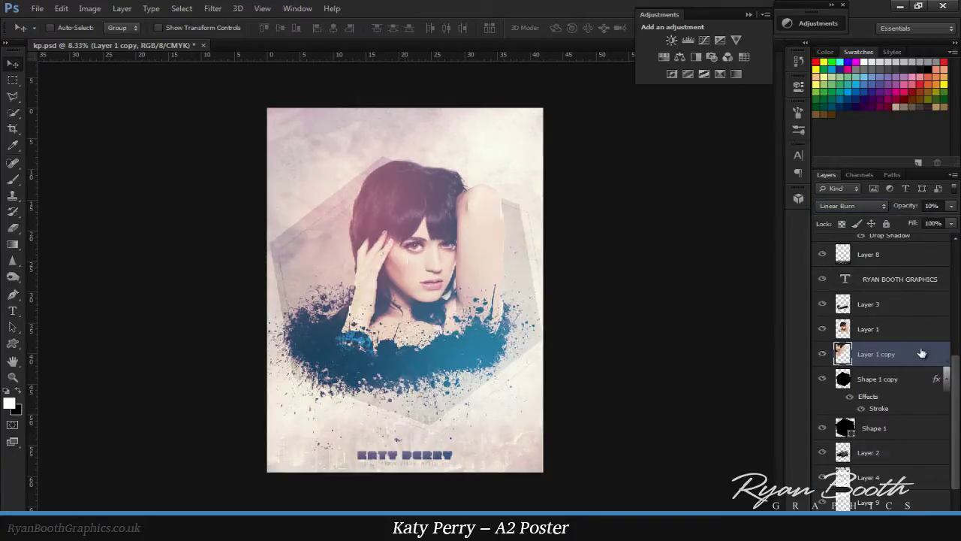
{"action": "key", "text": "Delete"}
- Erase splatter on Layer 3 along the poster's left edge
{"action": "left_click", "coordinate": [870, 305]}
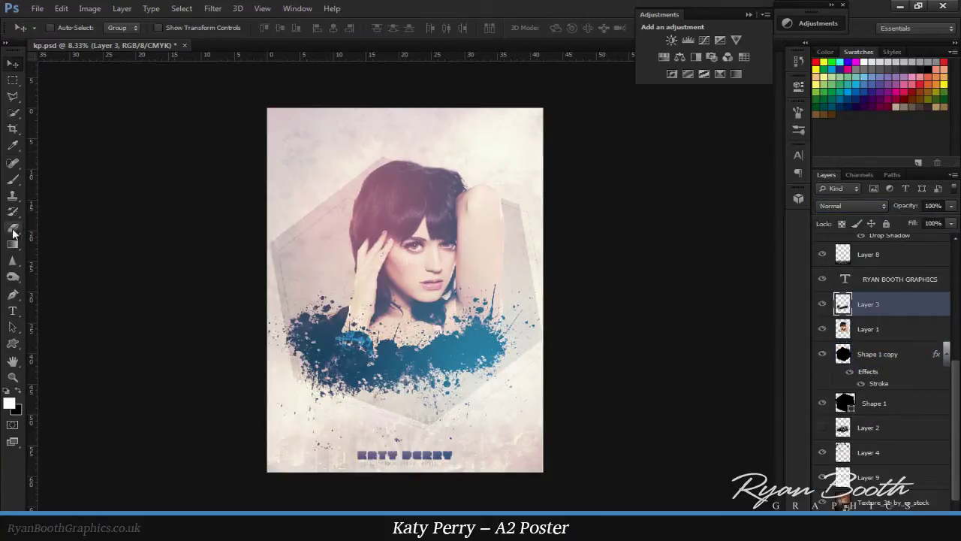
{"action": "key", "text": "e"}
{"action": "right_click", "coordinate": [345, 172]}
{"action": "key", "text": "Escape"}
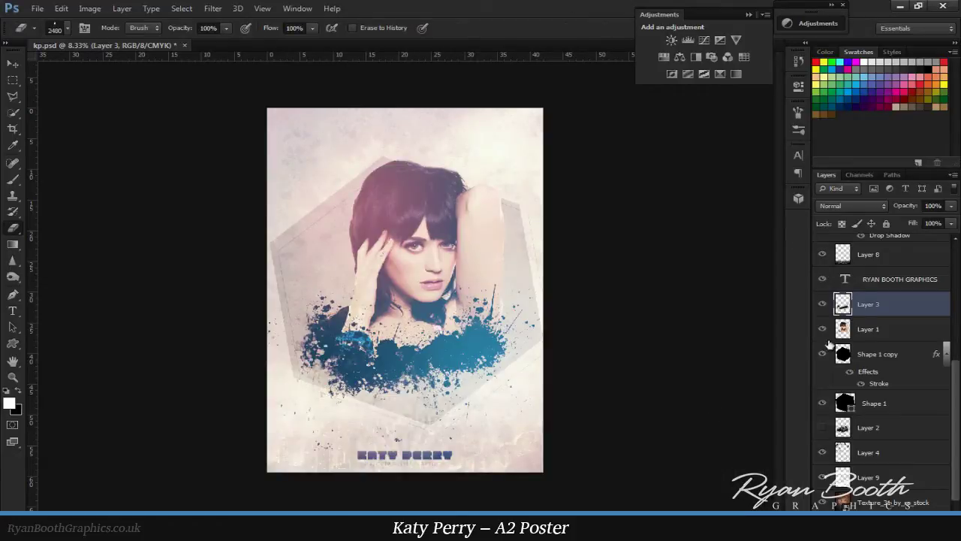
{"action": "left_click", "coordinate": [267, 319]}
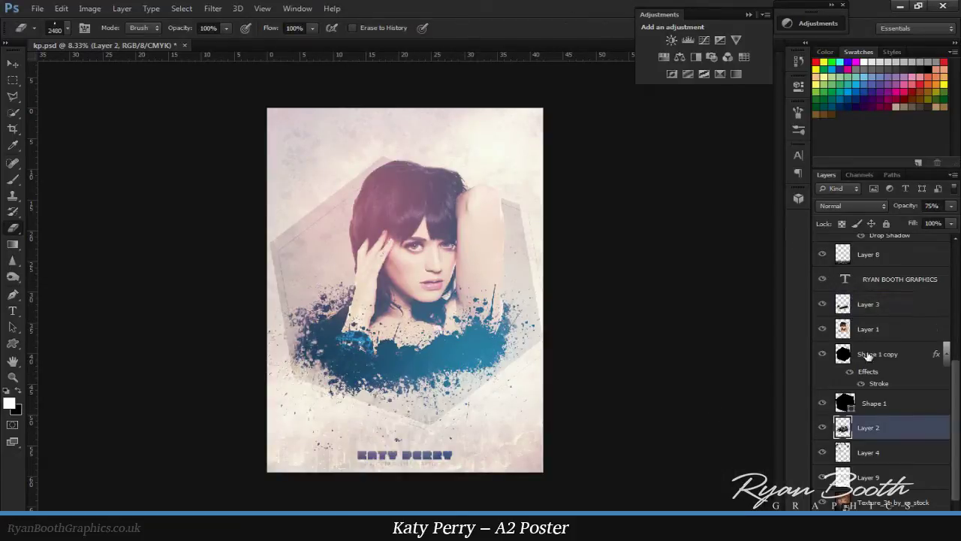
{"action": "left_click", "coordinate": [823, 356]}
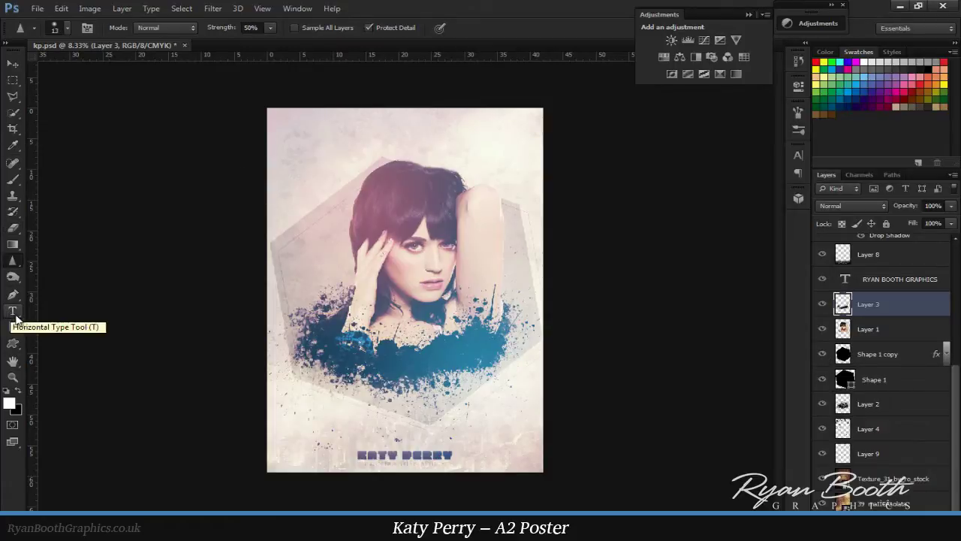
- Draw a triangle near the poster's top left with the Custom Shape tool and fade it
{"action": "left_click", "coordinate": [12, 343]}
{"action": "left_click", "coordinate": [875, 354]}
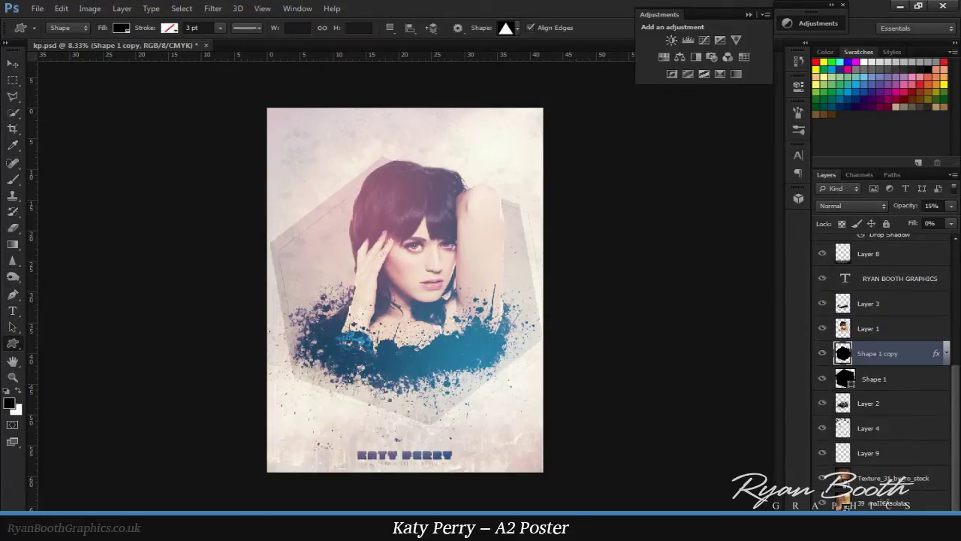
{"action": "scroll", "coordinate": [232, 204], "scroll_direction": "up", "scroll_amount": 3}
{"action": "left_click_drag", "start_coordinate": [239, 162], "coordinate": [399, 293]}
{"action": "left_click", "coordinate": [14, 66]}
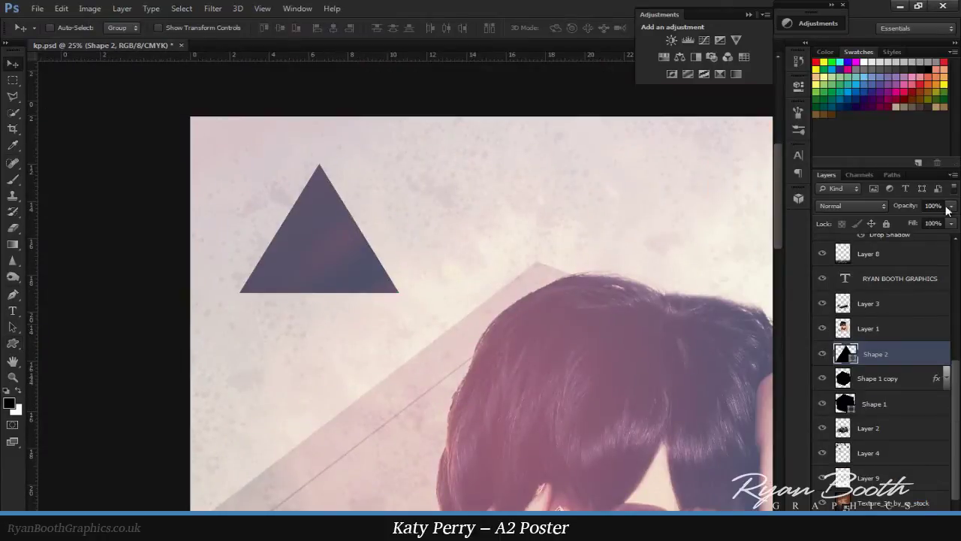
{"action": "left_click_drag", "start_coordinate": [909, 205], "coordinate": [890, 205]}
- Move the triangle copy up and right and lower its opacity to 9%
{"action": "key", "text": "ctrl+t"}
{"action": "mouse_move", "coordinate": [405, 297]}
{"action": "left_mouse_down"}
{"action": "mouse_move", "coordinate": [354, 279]}
{"action": "mouse_move", "coordinate": [358, 288]}
{"action": "mouse_move", "coordinate": [380, 275]}
{"action": "left_mouse_up"}
{"action": "key", "text": "Return"}
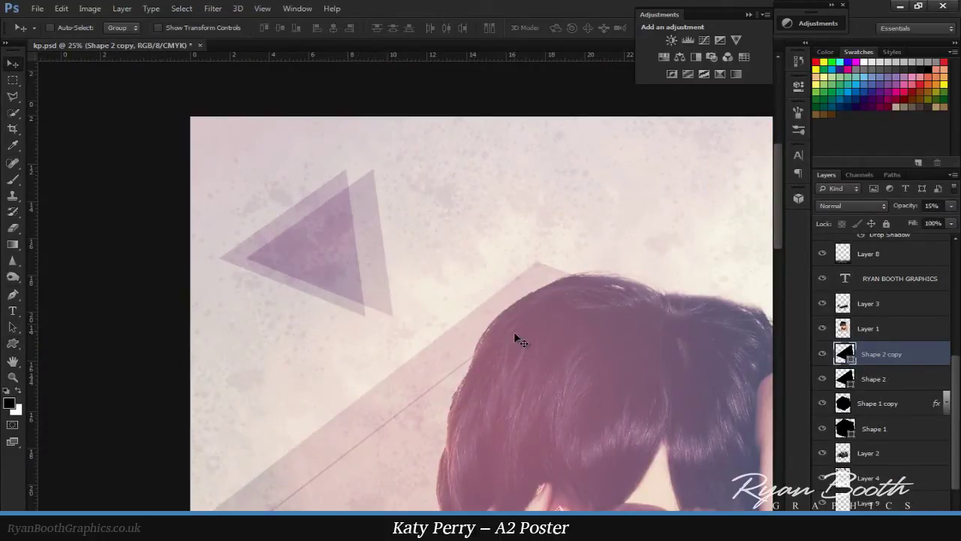
{"action": "left_click", "coordinate": [951, 206]}
{"action": "left_click_drag", "start_coordinate": [896, 223], "coordinate": [894, 223]}
- Zoom out and pan the view up to the poster's top above the hair
{"action": "left_click", "coordinate": [11, 263]}
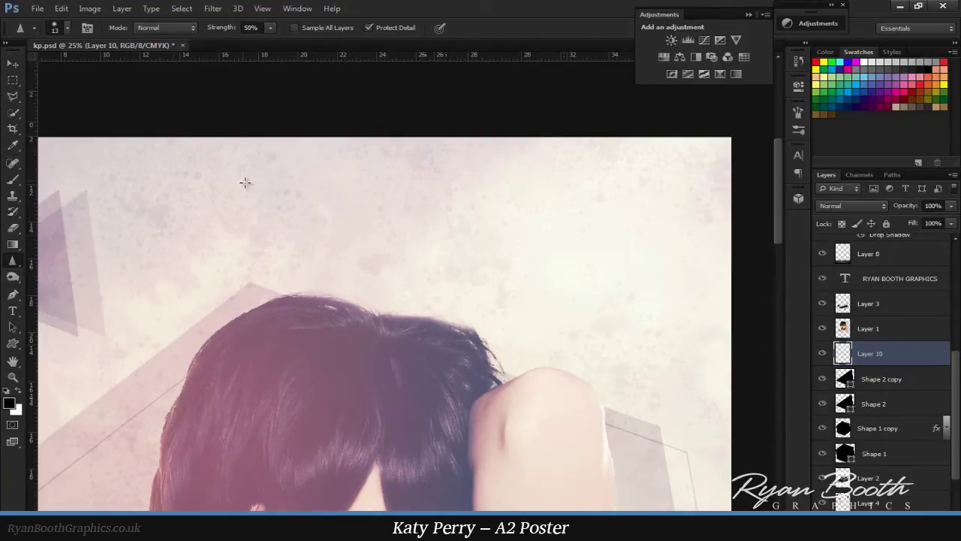
{"action": "key", "text": "ctrl+minus"}
{"action": "key", "text": "ctrl+minus"}
{"action": "left_click_drag", "start_coordinate": [232, 290], "coordinate": [232, 290]}
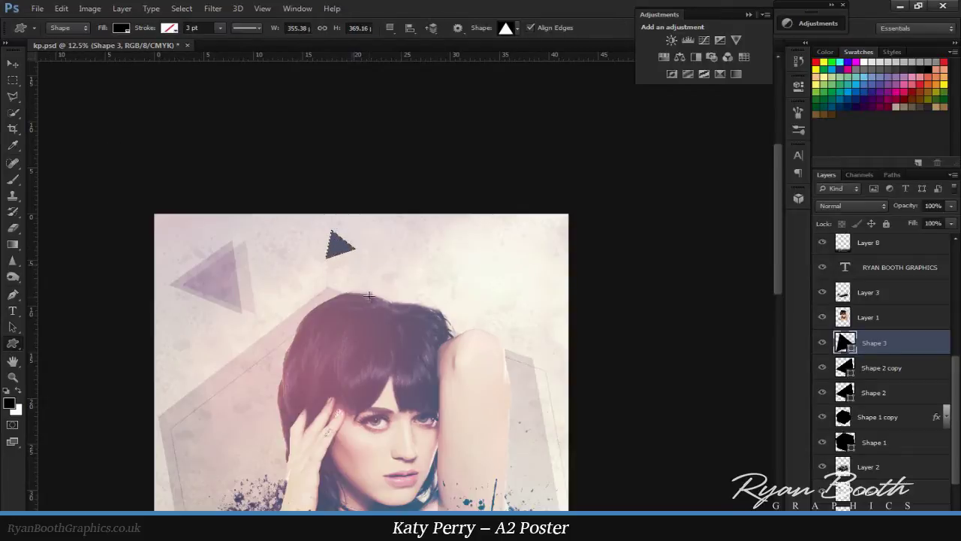
{"action": "scroll", "coordinate": [320, 248], "scroll_direction": "up", "scroll_amount": 6}
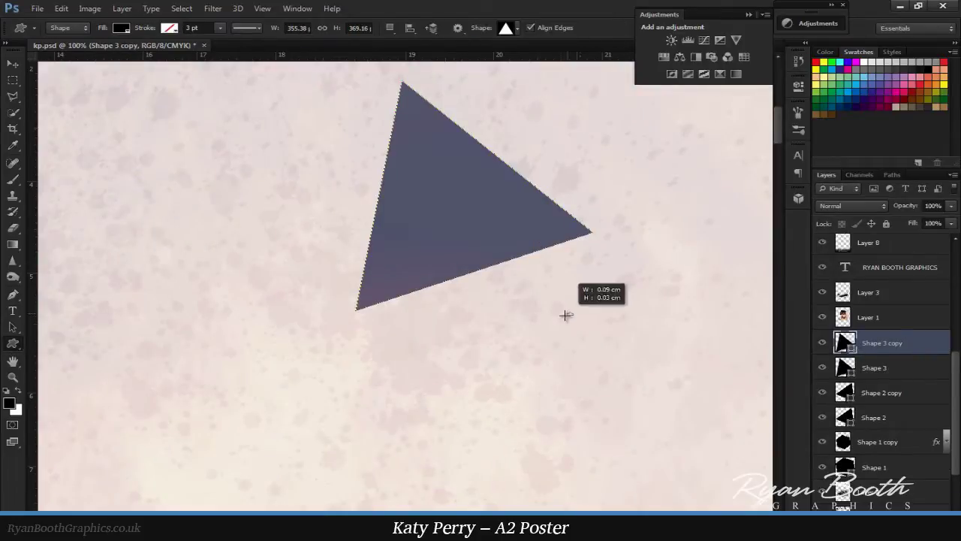
{"action": "key", "text": "v"}
{"action": "key", "text": "Return"}
{"action": "key", "text": "alt+bracketright"}
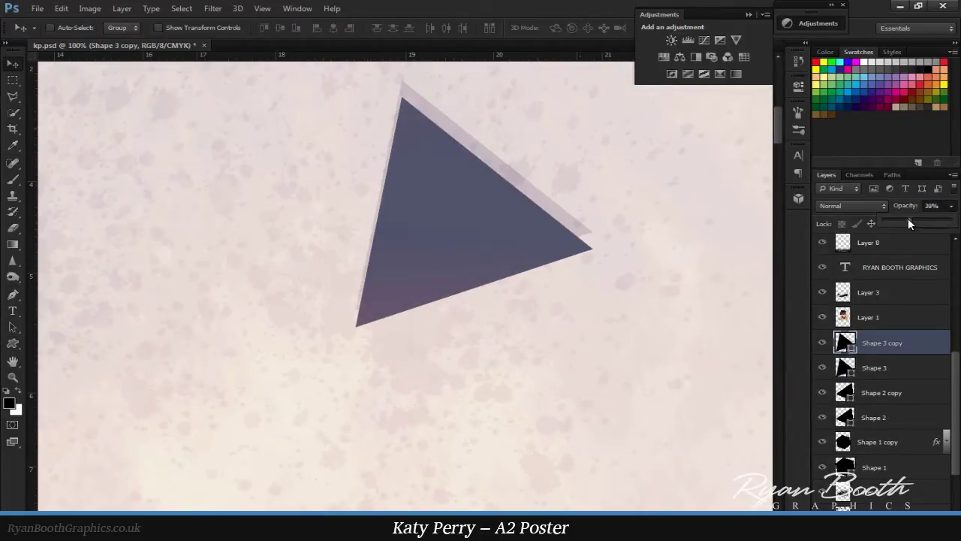
{"action": "scroll", "coordinate": [557, 341], "scroll_direction": "down", "scroll_amount": 3}
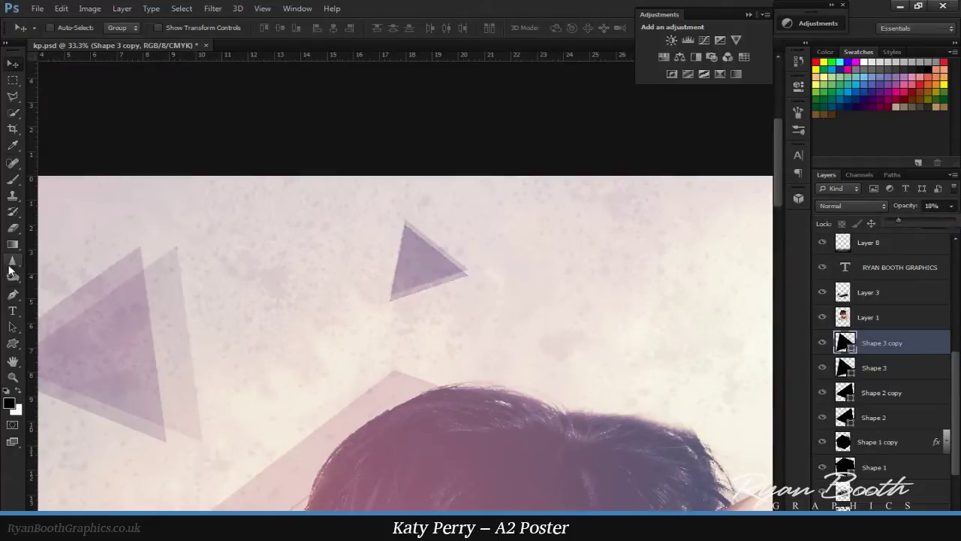
{"action": "key", "text": "ctrl+shift+alt+n"}
{"action": "mouse_move", "coordinate": [597, 207]}
{"action": "left_mouse_down"}
{"action": "mouse_move", "coordinate": [296, 112]}
{"action": "mouse_move", "coordinate": [388, 212]}
{"action": "left_mouse_up"}
- Add a rotated triangle above the hair at 15% opacity
{"action": "key", "text": "ctrl+t"}
{"action": "left_click_drag", "start_coordinate": [285, 183], "coordinate": [278, 202]}
{"action": "left_click_drag", "start_coordinate": [338, 173], "coordinate": [274, 244]}
{"action": "key", "text": "Return"}
{"action": "type", "text": "v"}
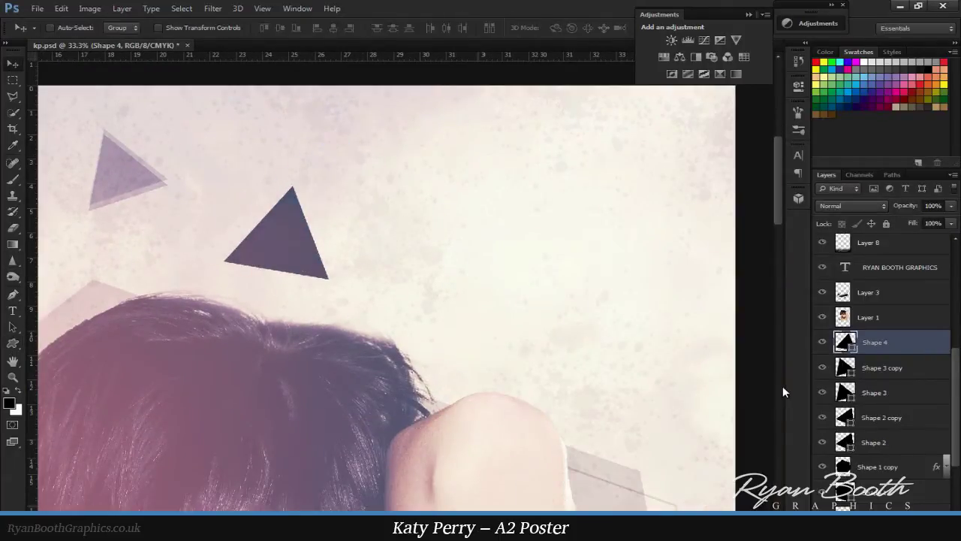
{"action": "type", "text": "5"}
{"action": "key", "text": "Return"}
- Try then undo a duplicate of the middle triangle, and load its outline as a selection
{"action": "key", "text": "u"}
{"action": "right_click", "coordinate": [210, 87]}
{"action": "key", "text": "Escape"}
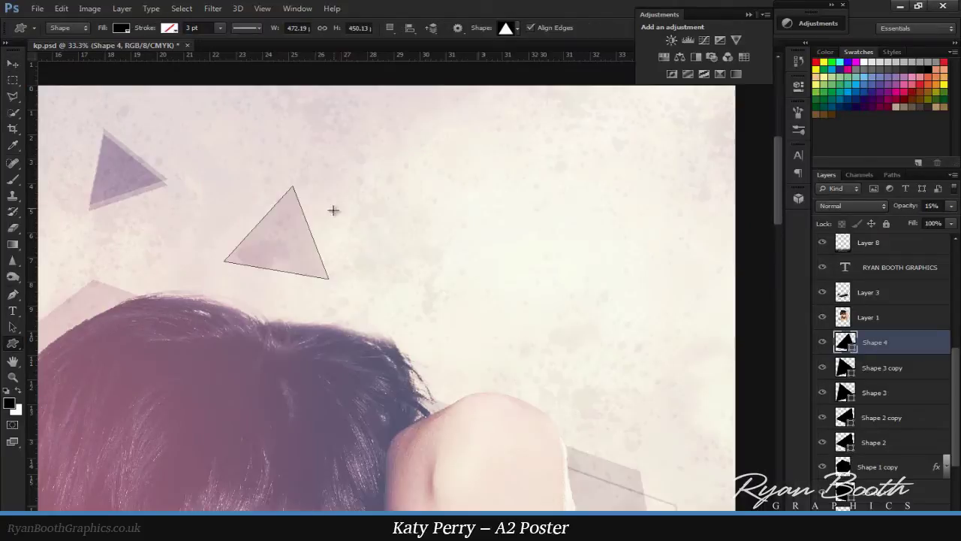
{"action": "left_click_drag", "start_coordinate": [447, 342], "coordinate": [401, 323]}
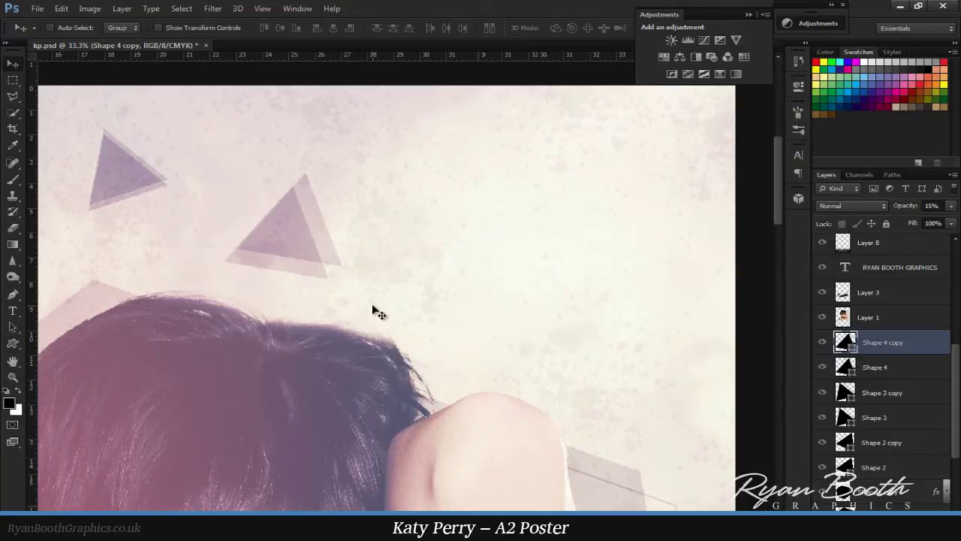
{"action": "key", "text": "ctrl+z"}
{"action": "left_click", "coordinate": [845, 344], "text": "ctrl"}
- Stroke the triangle selection on a new layer below it and fade the outline to 12% opacity
{"action": "scroll", "coordinate": [886, 344], "scroll_direction": "down", "scroll_amount": 1}
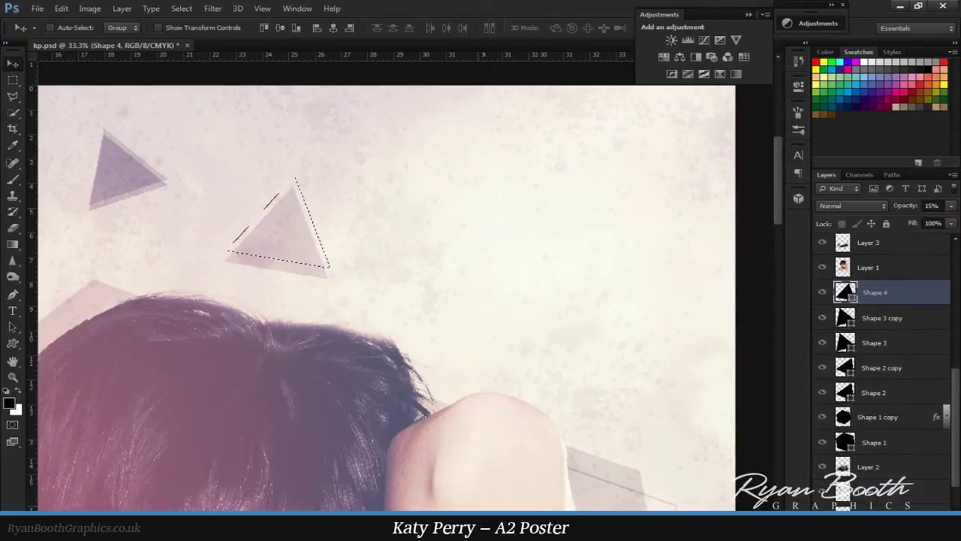
{"action": "key", "text": "ctrl+shift+alt+n"}
{"action": "left_click", "coordinate": [61, 8]}
{"action": "left_click", "coordinate": [76, 196]}
{"action": "key", "text": "Return"}
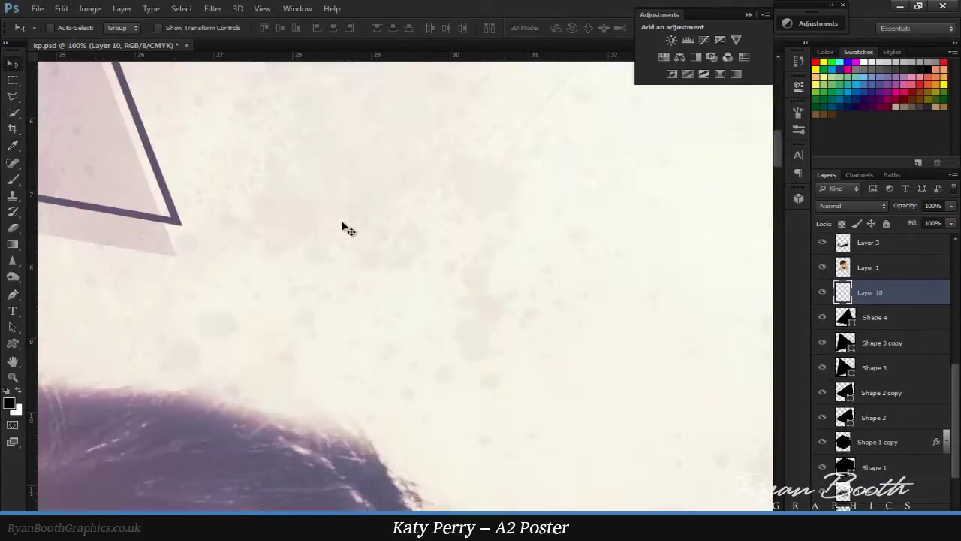
{"action": "left_click_drag", "start_coordinate": [879, 292], "coordinate": [918, 331]}
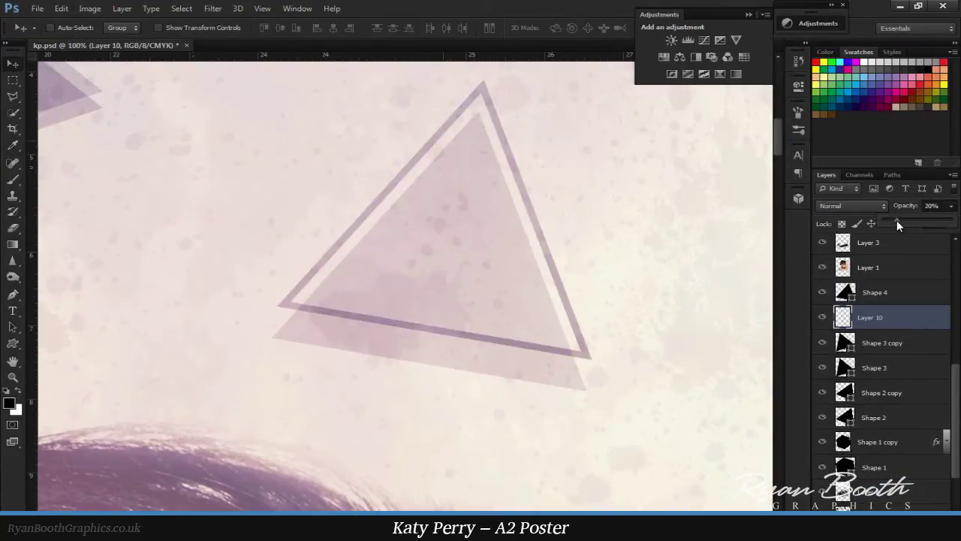
{"action": "left_click_drag", "start_coordinate": [913, 206], "coordinate": [890, 217]}
{"action": "scroll", "coordinate": [142, 264], "scroll_direction": "down", "scroll_amount": 5}
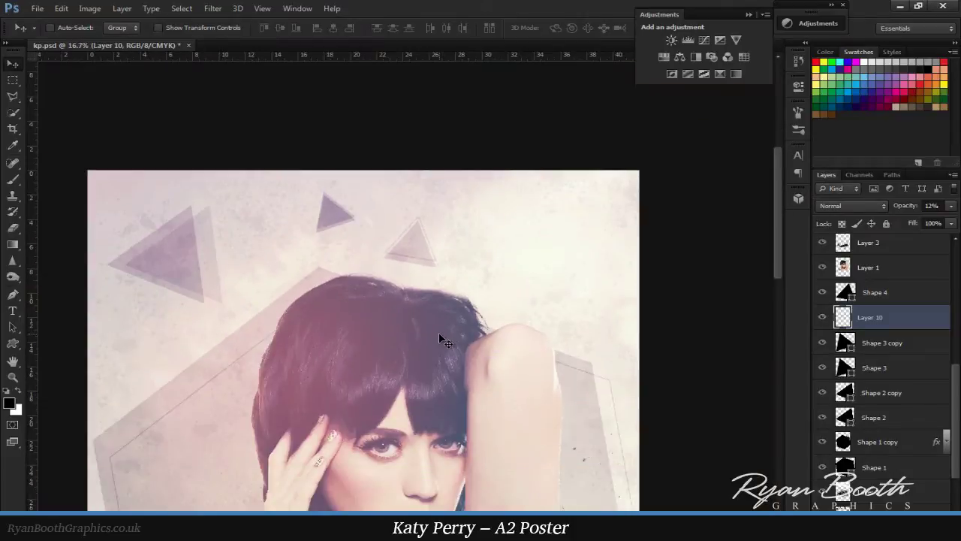
- Stroke an outline around the left triangle on another new layer
{"action": "left_click_drag", "start_coordinate": [927, 459], "coordinate": [927, 455]}
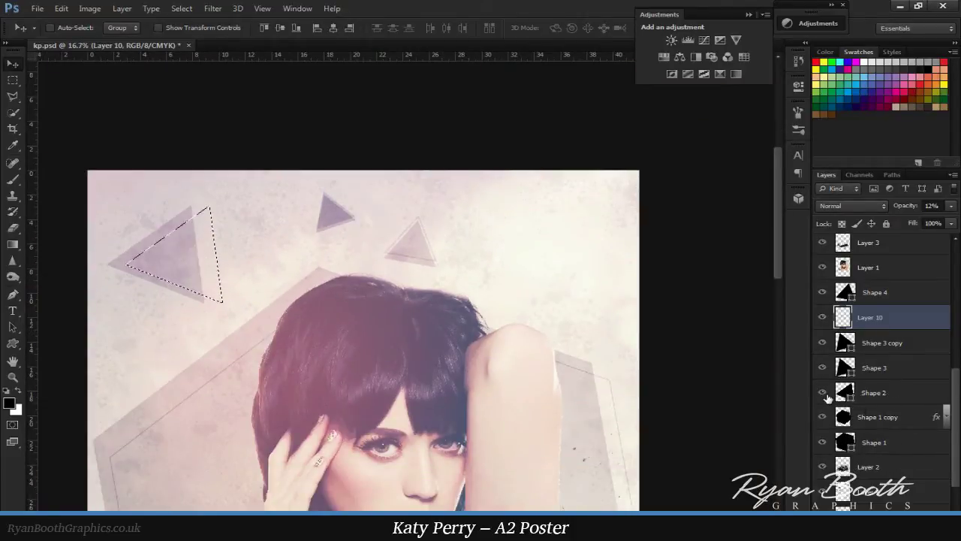
{"action": "key", "text": "ctrl+shift+alt+n"}
{"action": "key", "text": "Return"}
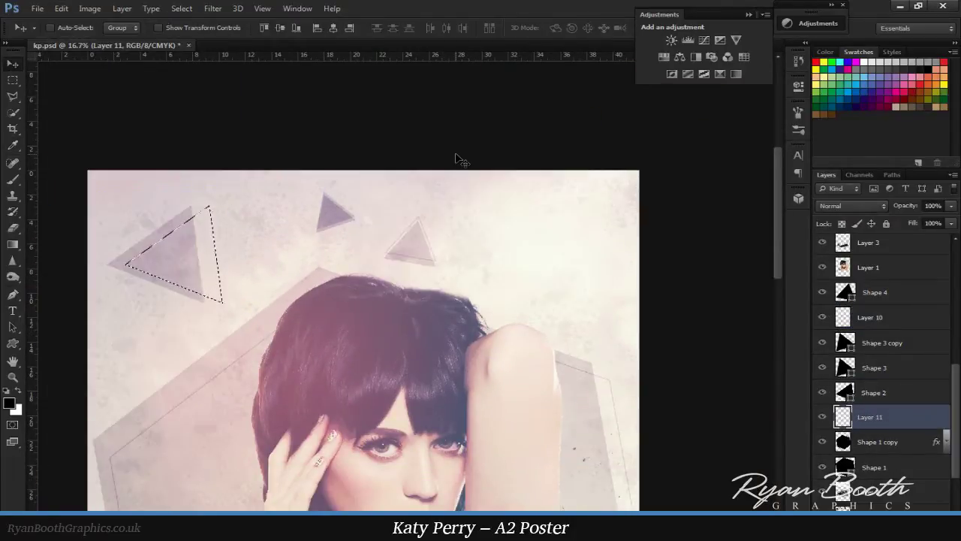
{"action": "left_click", "coordinate": [856, 342]}
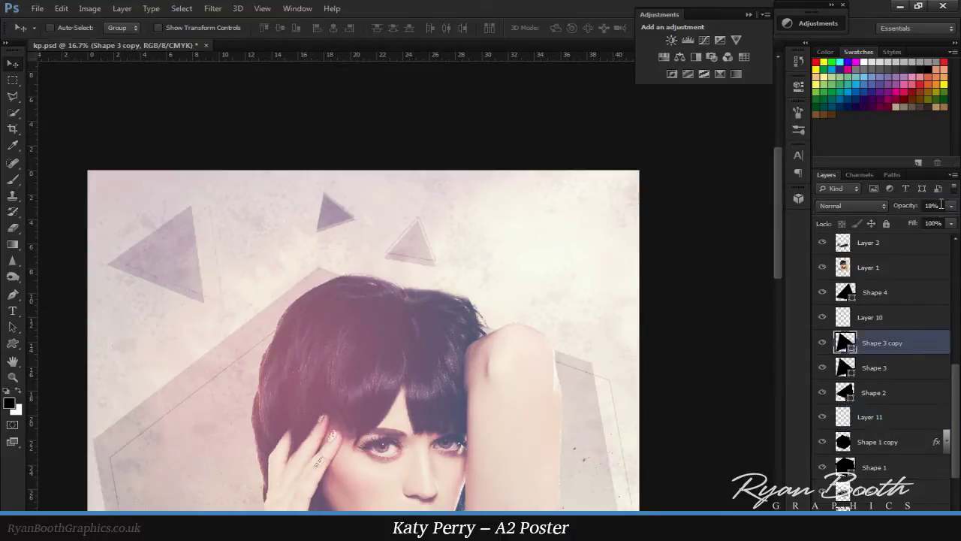
{"action": "left_click", "coordinate": [902, 292]}
- Draw a large triangle at the upper right and duplicate its layer
{"action": "key", "text": "u"}
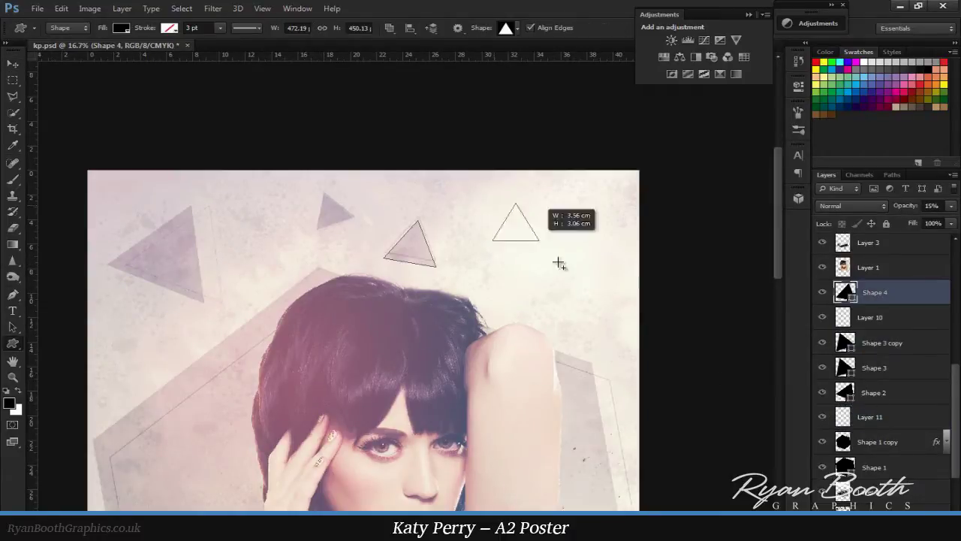
{"action": "left_click_drag", "start_coordinate": [492, 203], "coordinate": [594, 283]}
{"action": "key", "text": "v"}
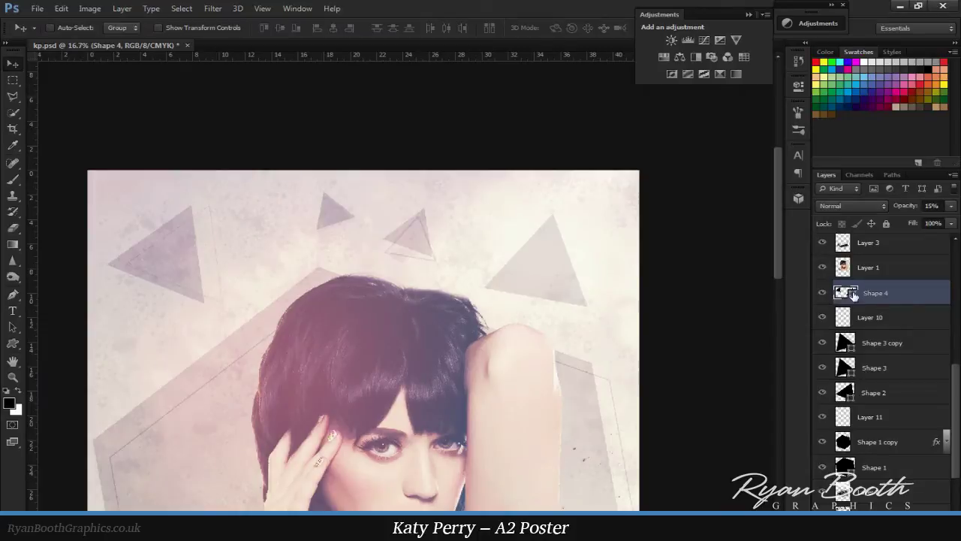
{"action": "key", "text": "ctrl+j"}
- Stroke the selected triangles on a new layer, then rotate and move the outlines upper left
{"action": "left_click", "coordinate": [61, 9]}
{"action": "key", "text": "ctrl+shift+alt+n"}
{"action": "left_click", "coordinate": [83, 247]}
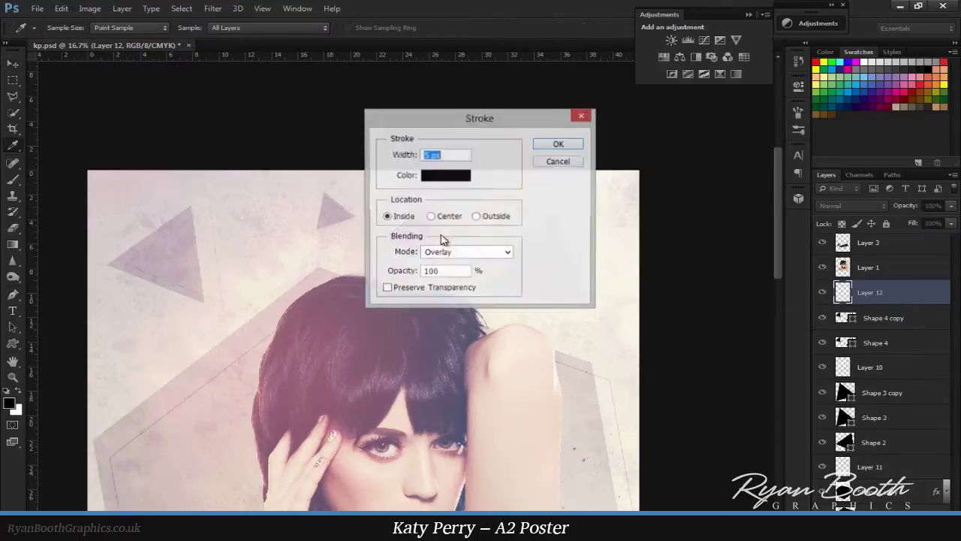
{"action": "key", "text": "Return"}
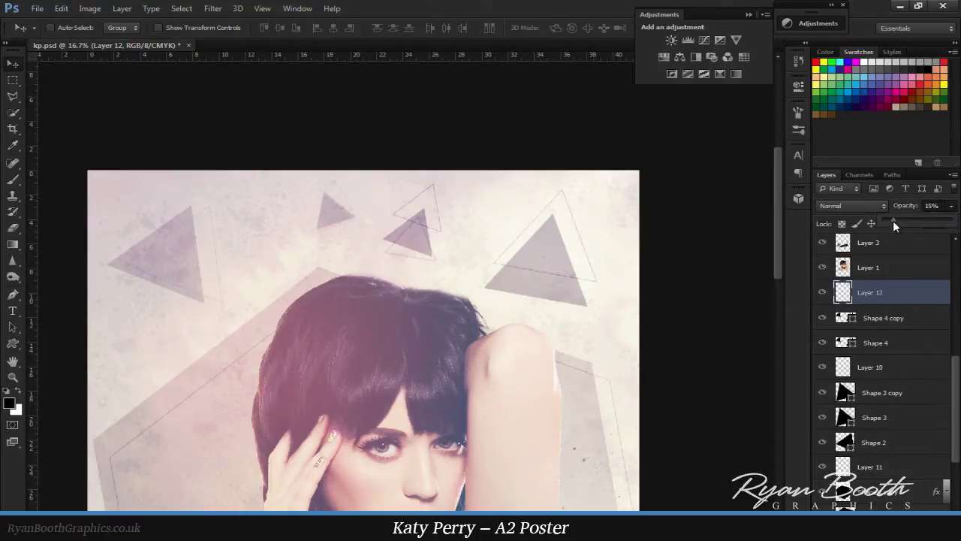
{"action": "key", "text": "ctrl+t"}
{"action": "left_click_drag", "start_coordinate": [673, 268], "coordinate": [350, 247]}
{"action": "key", "text": "Return"}
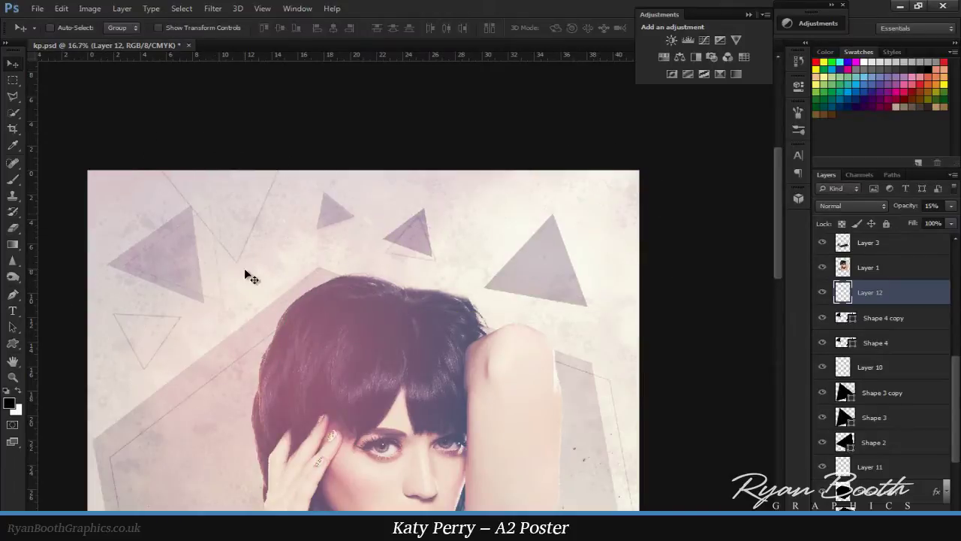
{"action": "scroll", "coordinate": [343, 197], "scroll_direction": "up", "scroll_amount": 1}
{"action": "scroll", "coordinate": [344, 198], "scroll_direction": "down", "scroll_amount": 1}
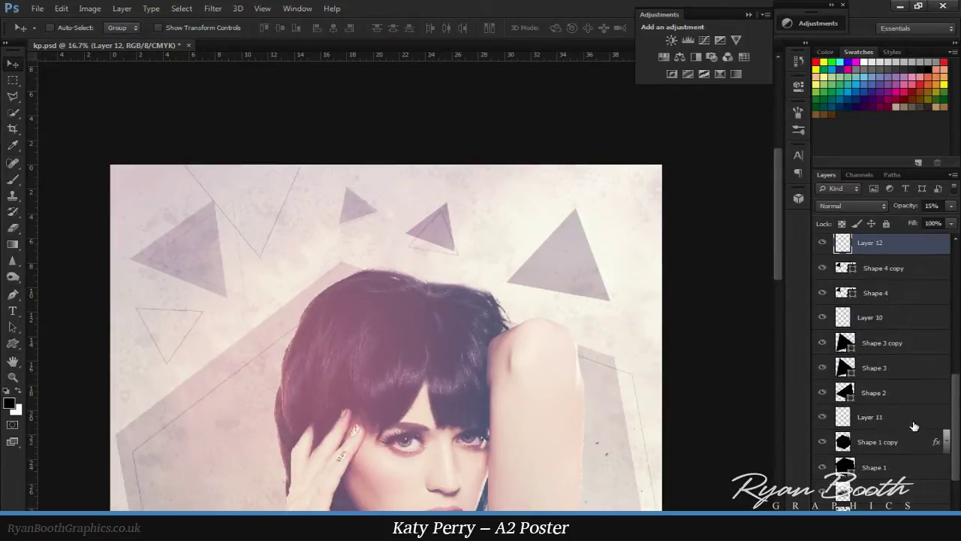
- Group the triangle layers as TRIANGLE and set the group to 44% opacity
{"action": "key", "text": "ctrl+g"}
{"action": "type", "text": "TRIANGLE"}
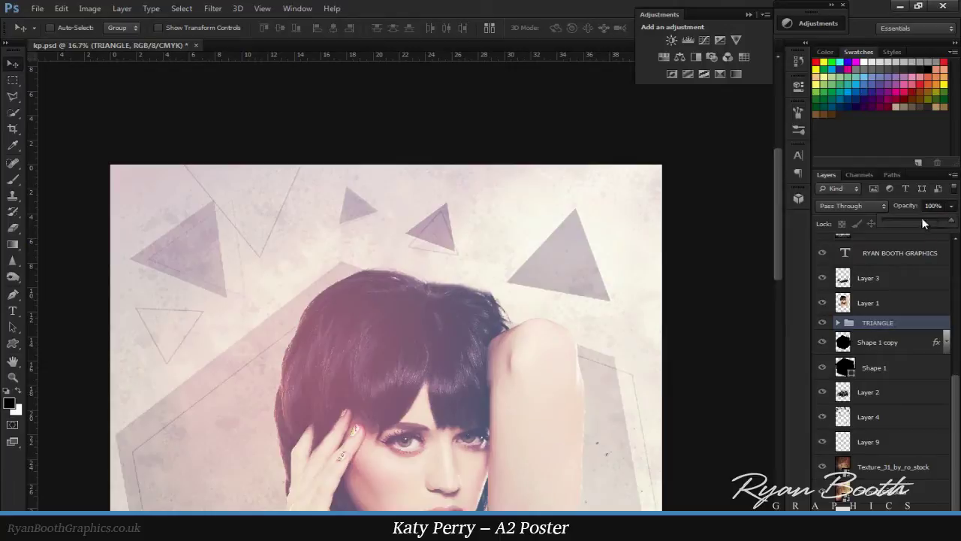
{"action": "left_click_drag", "start_coordinate": [923, 224], "coordinate": [911, 223]}
{"action": "scroll", "coordinate": [642, 353], "scroll_direction": "down", "scroll_amount": 5}
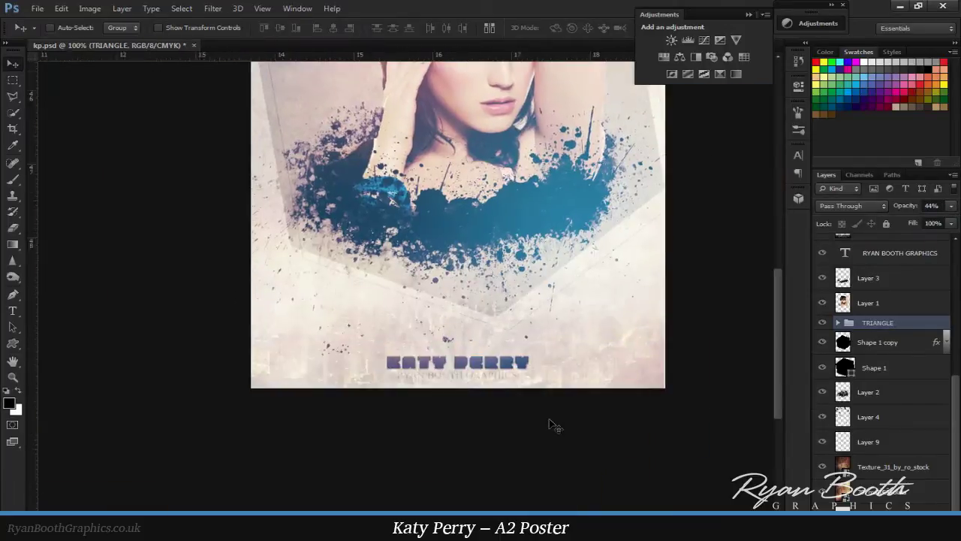
{"action": "scroll", "coordinate": [553, 425], "scroll_direction": "up", "scroll_amount": 4}
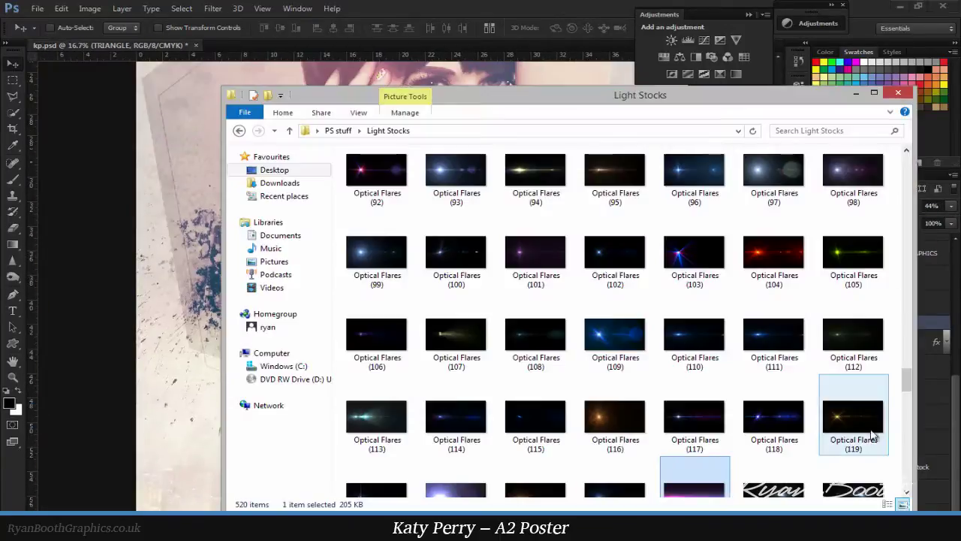
- Drag halftone image 01 from PS stuff > Patterns > halftones onto the poster
{"action": "left_click", "coordinate": [239, 131]}
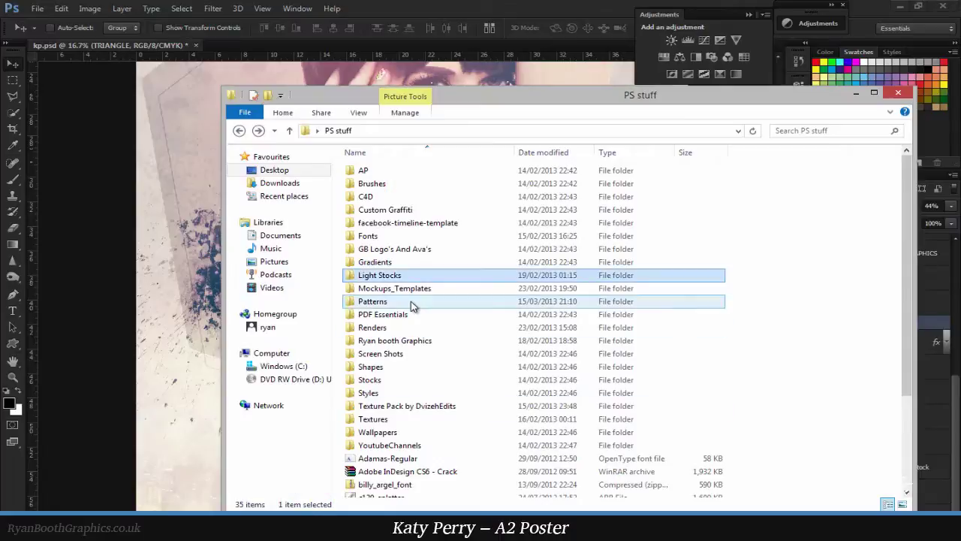
{"action": "double_click", "coordinate": [376, 303]}
{"action": "double_click", "coordinate": [387, 221]}
{"action": "left_click_drag", "start_coordinate": [368, 184], "coordinate": [187, 286]}
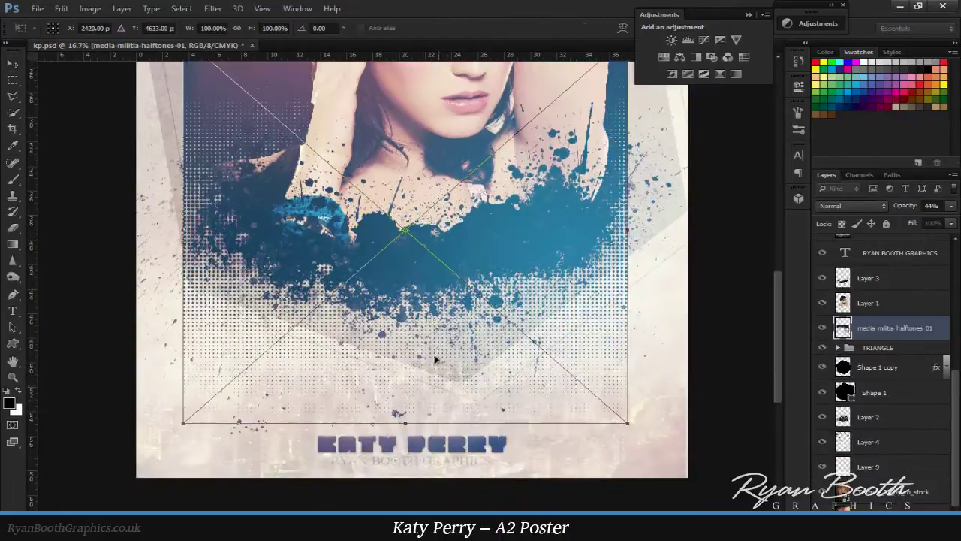
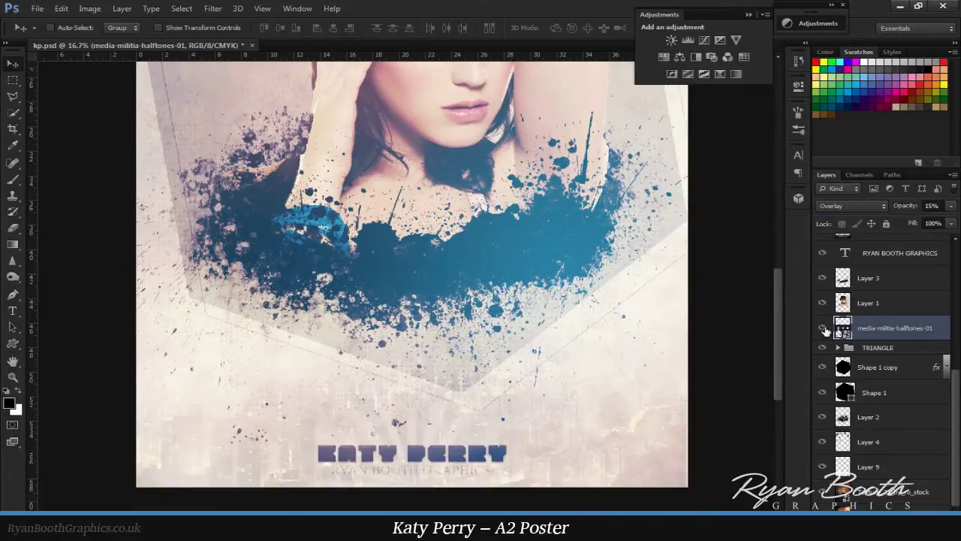
- Set the halftone texture layer to Normal blending at 16% opacity
{"action": "left_click", "coordinate": [856, 224]}
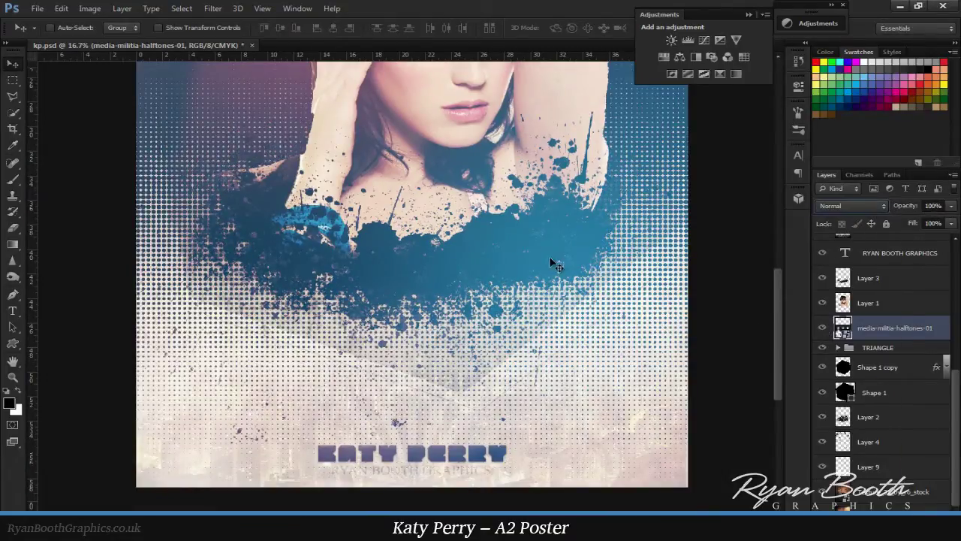
{"action": "left_click_drag", "start_coordinate": [903, 224], "coordinate": [894, 222]}
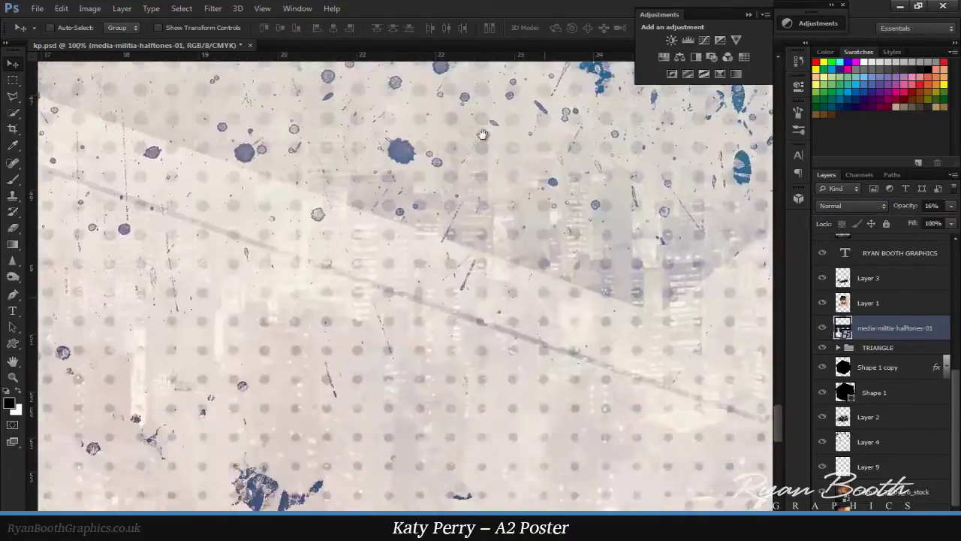
{"action": "left_click_drag", "start_coordinate": [569, 270], "coordinate": [569, 319]}
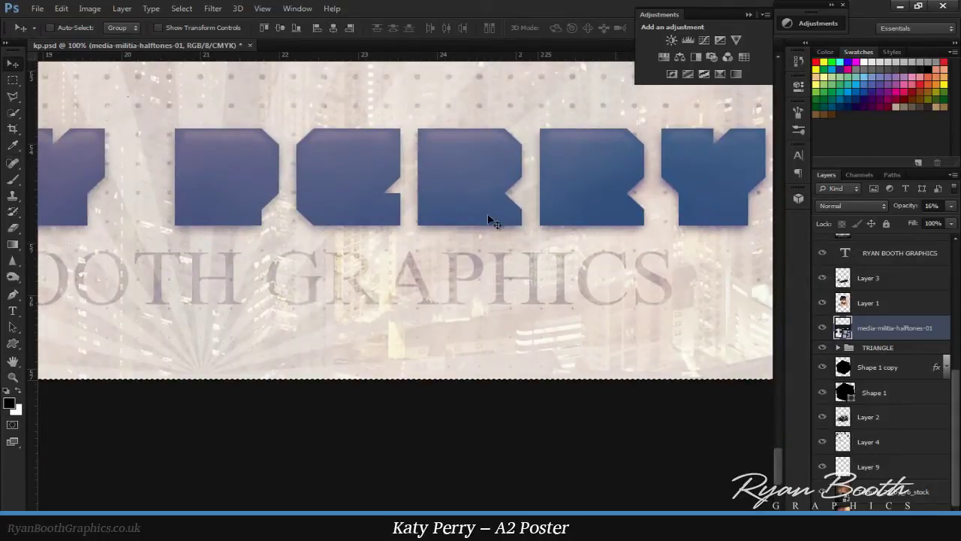
{"action": "key", "text": "ctrl+0"}
{"action": "scroll", "coordinate": [841, 267], "scroll_direction": "up", "scroll_amount": 5}
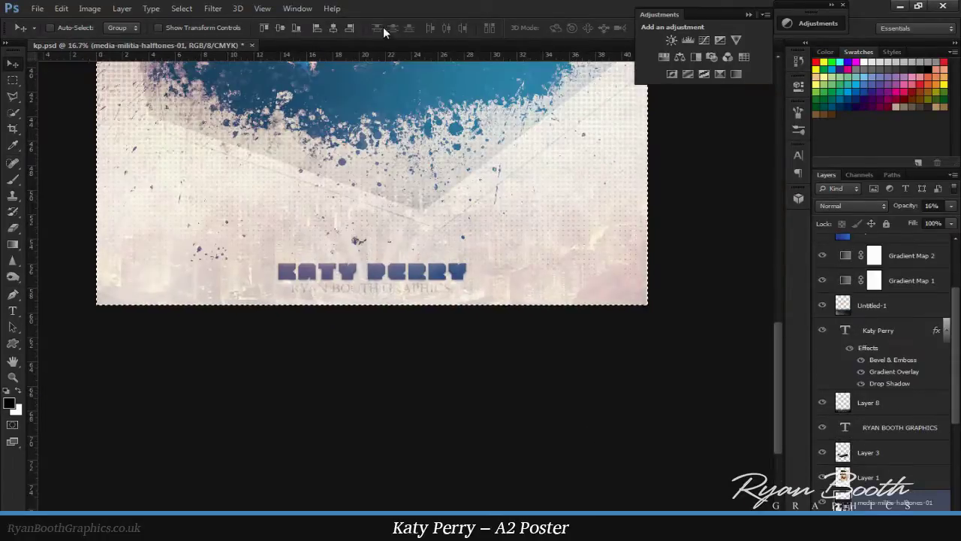
- Zoom in close on the poster to check the faint halftone dots
{"action": "key", "text": "ctrl+1"}
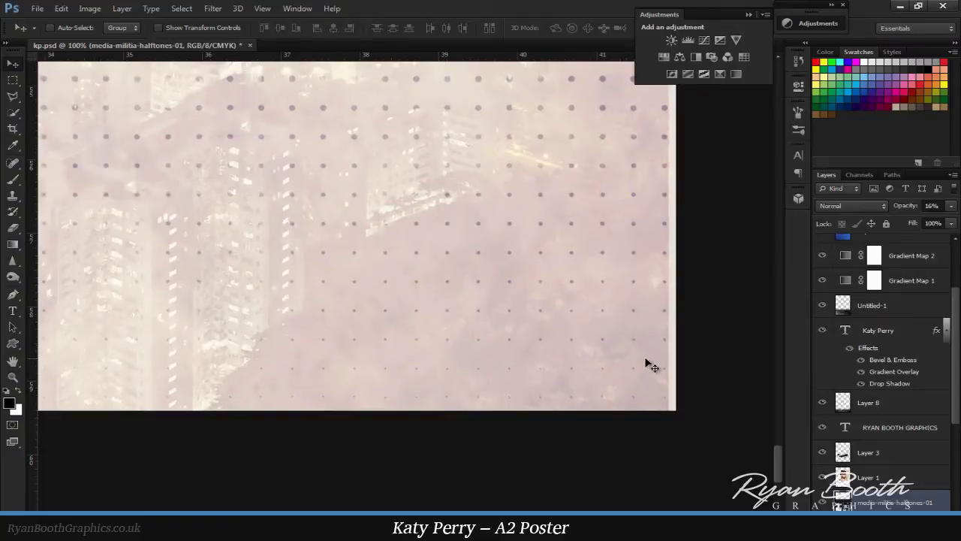
{"action": "scroll", "coordinate": [646, 365], "scroll_direction": "up", "scroll_amount": 3}
{"action": "scroll", "coordinate": [553, 154], "scroll_direction": "up", "scroll_amount": 3}
{"action": "scroll", "coordinate": [546, 275], "scroll_direction": "up", "scroll_amount": 3}
{"action": "scroll", "coordinate": [476, 247], "scroll_direction": "up", "scroll_amount": 3}
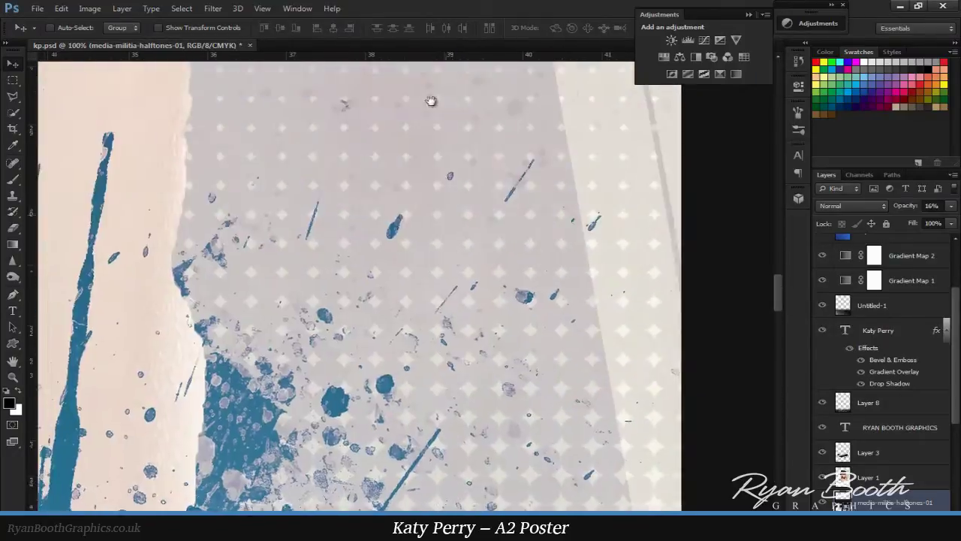
{"action": "scroll", "coordinate": [429, 100], "scroll_direction": "up", "scroll_amount": 3}
{"action": "scroll", "coordinate": [431, 200], "scroll_direction": "down", "scroll_amount": 6}
- Dismiss the eraser's rasterize-smart-object warning and close the brush presets
{"action": "key", "text": "e"}
{"action": "left_click", "coordinate": [140, 268]}
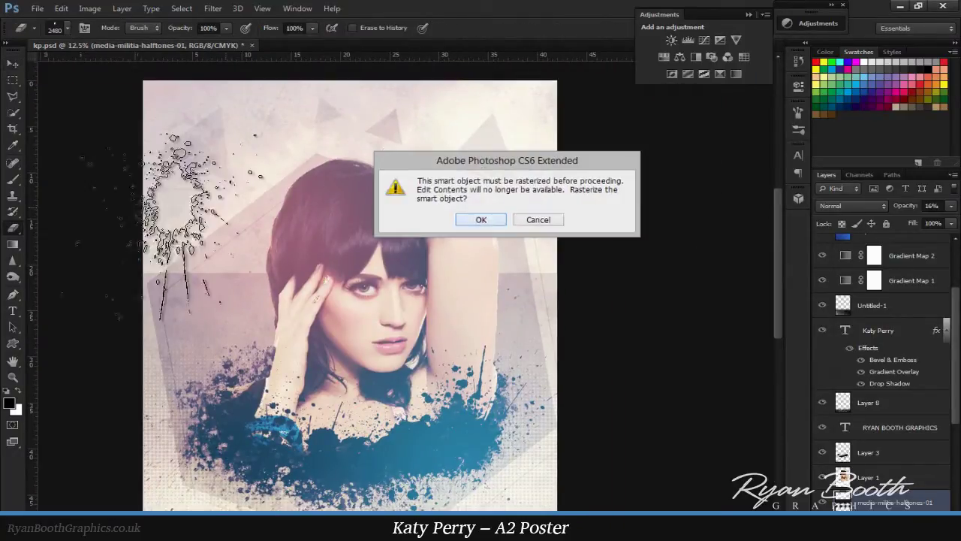
{"action": "key", "text": "Return"}
{"action": "right_click", "coordinate": [290, 170]}
{"action": "left_click", "coordinate": [717, 253]}
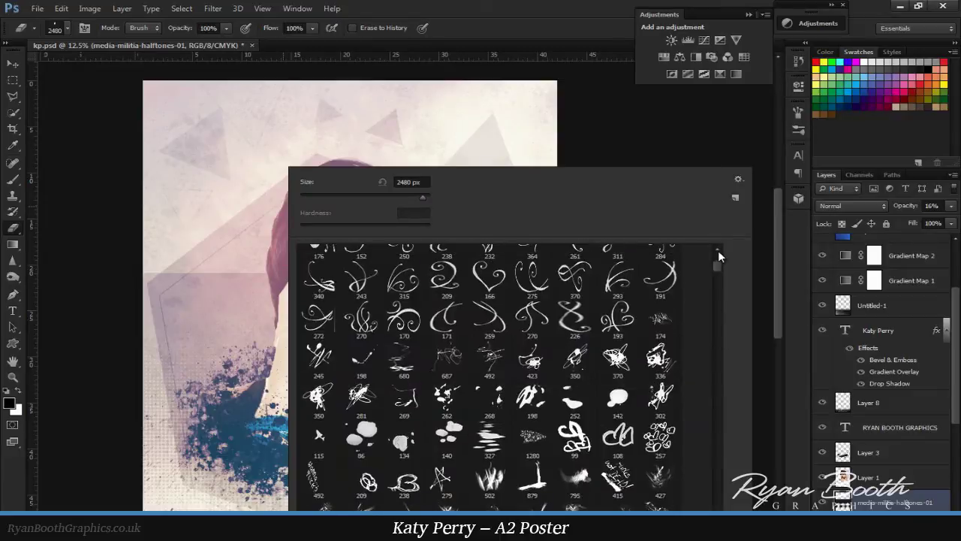
{"action": "left_click", "coordinate": [209, 231]}
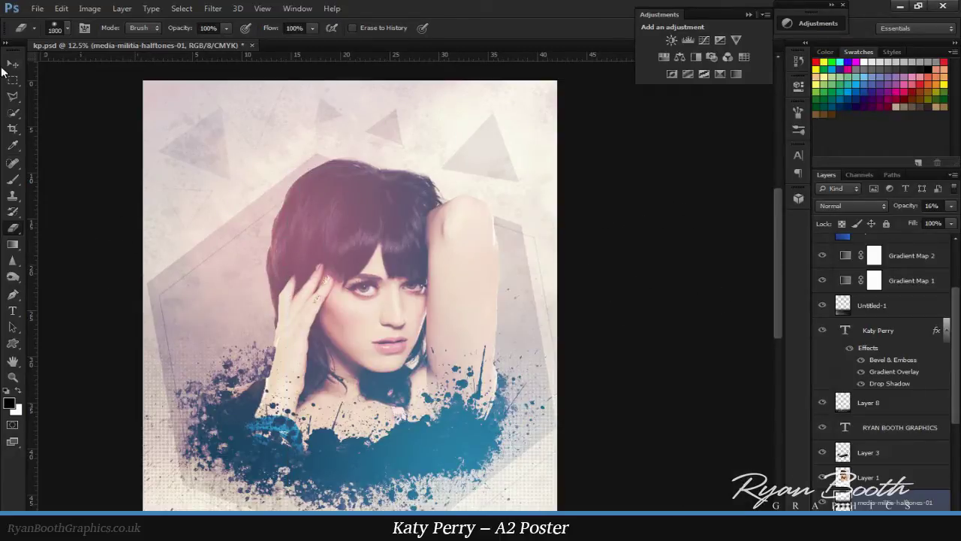
- With the Move tool active, lower the halftone layer's opacity to 3%
{"action": "left_click", "coordinate": [13, 64]}
{"action": "scroll", "coordinate": [549, 438], "scroll_direction": "down", "scroll_amount": 3}
{"action": "left_click_drag", "start_coordinate": [952, 206], "coordinate": [888, 223]}
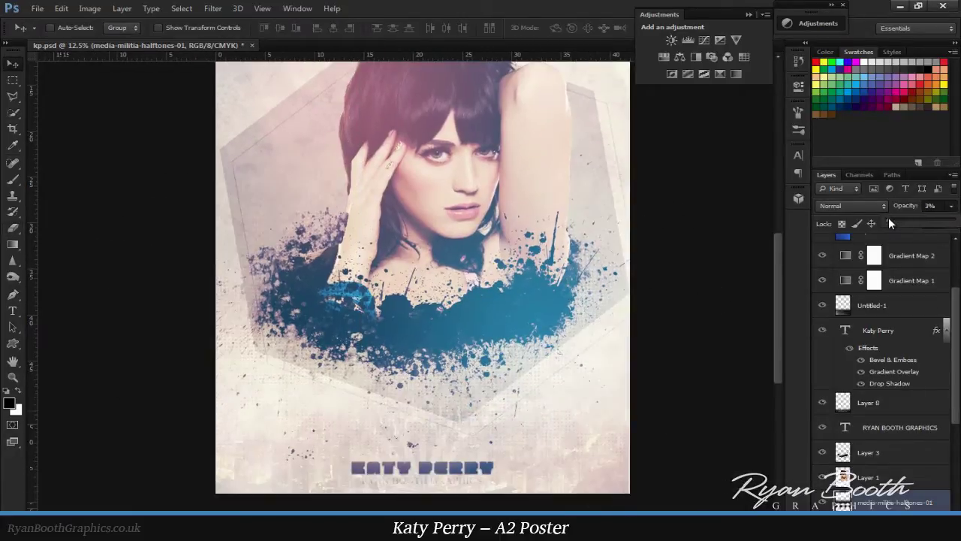
{"action": "key", "text": "ctrl+1"}
- Select Layer 8 and check it with Free Transform while panning the city texture
{"action": "left_click", "coordinate": [599, 412], "text": "ctrl"}
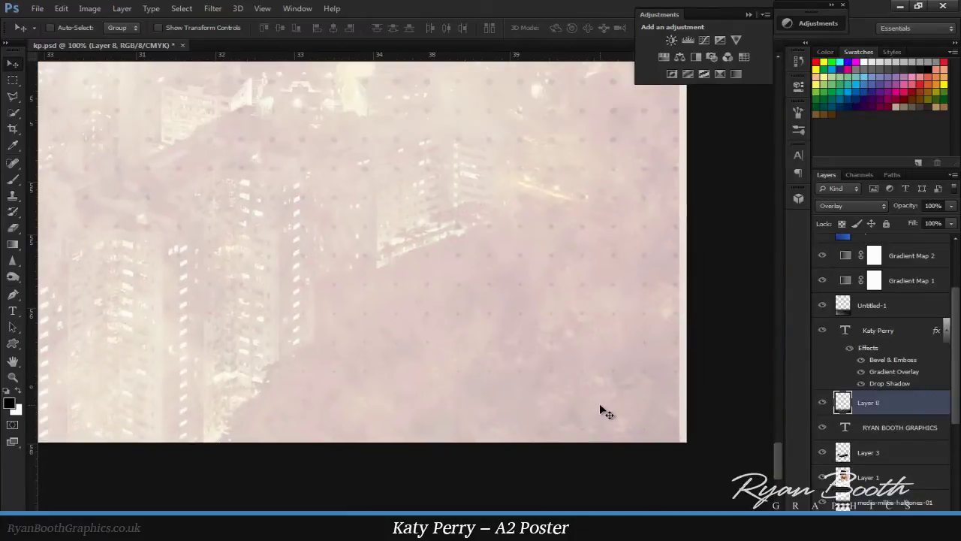
{"action": "key", "text": "ctrl+t"}
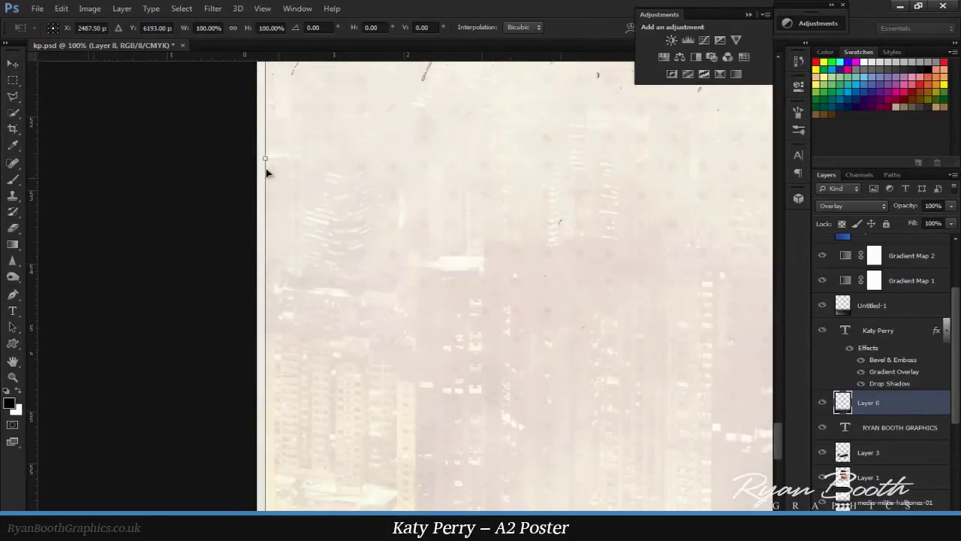
{"action": "key", "text": "Return"}
{"action": "left_click_drag", "start_coordinate": [321, 231], "coordinate": [374, 163]}
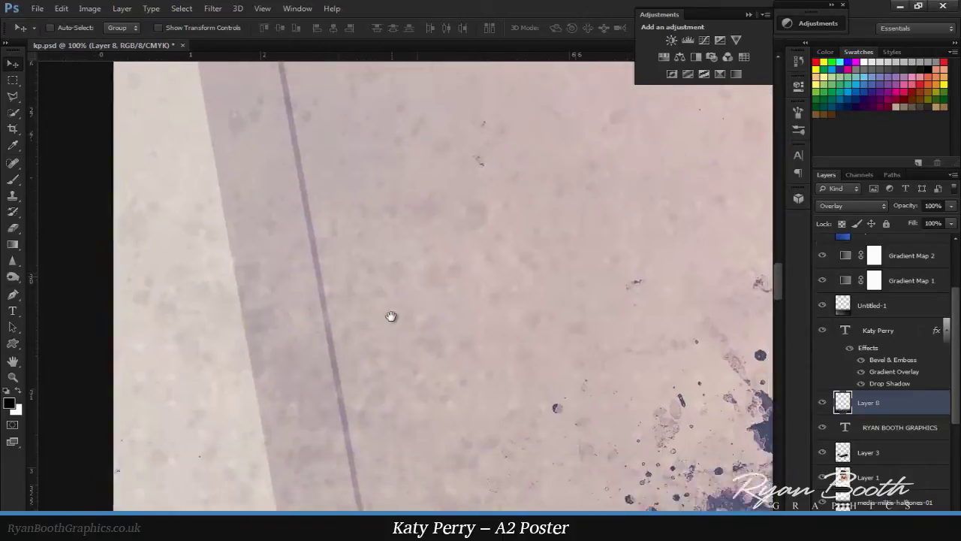
{"action": "scroll", "coordinate": [360, 273], "scroll_direction": "down", "scroll_amount": 3}
{"action": "scroll", "coordinate": [350, 286], "scroll_direction": "down", "scroll_amount": 2}
{"action": "scroll", "coordinate": [357, 293], "scroll_direction": "down", "scroll_amount": 2}
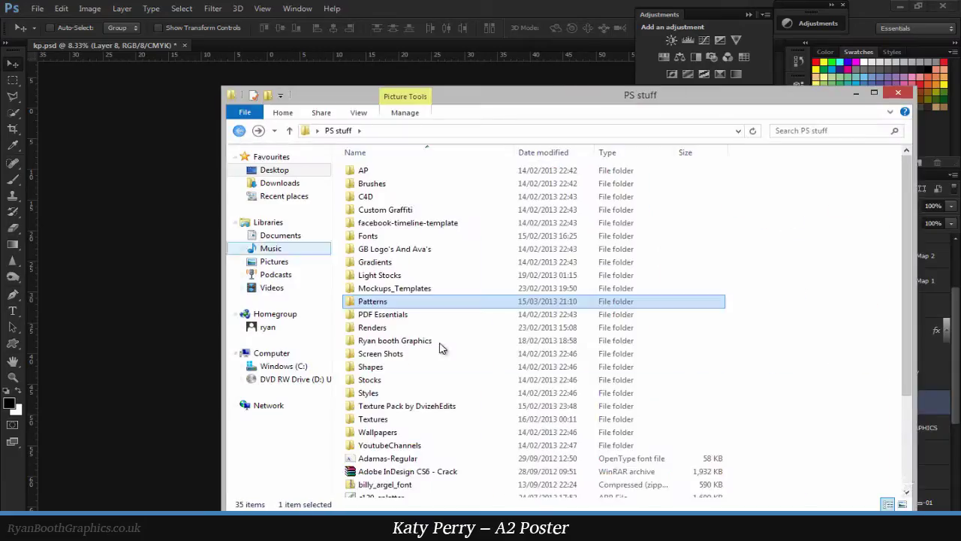
{"action": "key", "text": "ctrl+plus"}
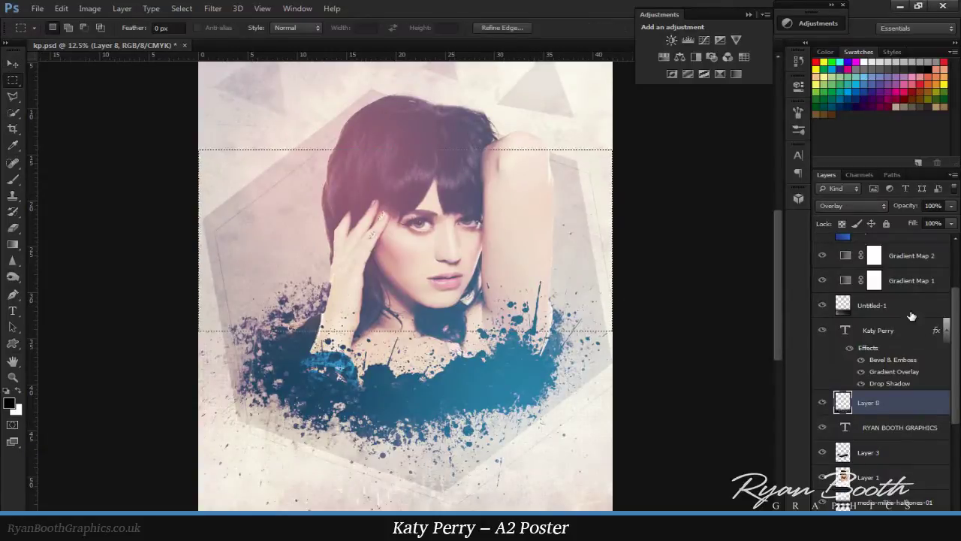
- Brush white over the face and chest with a large soft round brush, then save the poster
{"action": "left_click", "coordinate": [14, 181]}
{"action": "right_click", "coordinate": [477, 167]}
{"action": "left_click", "coordinate": [399, 325]}
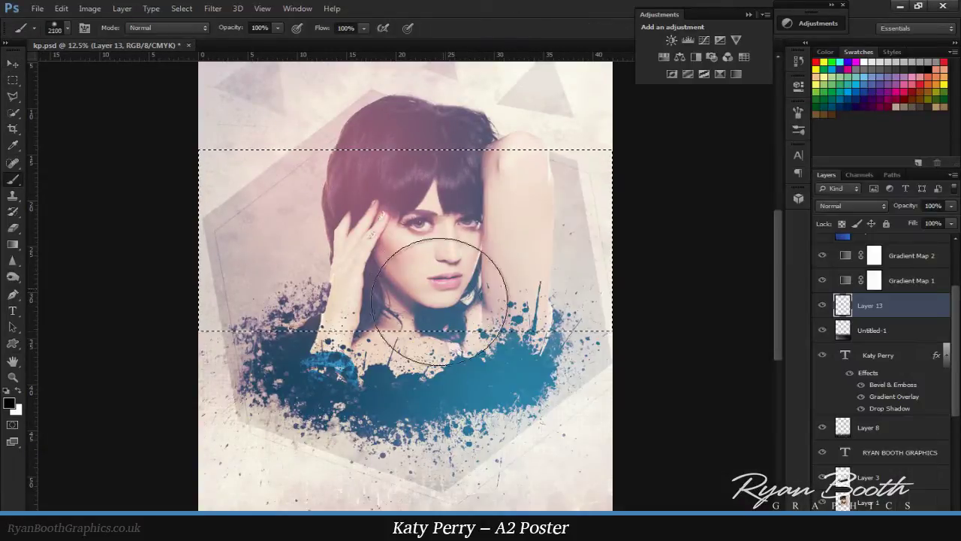
{"action": "key", "text": "x"}
{"action": "mouse_move", "coordinate": [415, 335]}
{"action": "left_mouse_down"}
{"action": "mouse_move", "coordinate": [408, 323]}
{"action": "mouse_move", "coordinate": [408, 333]}
{"action": "mouse_move", "coordinate": [255, 283]}
{"action": "left_mouse_up"}
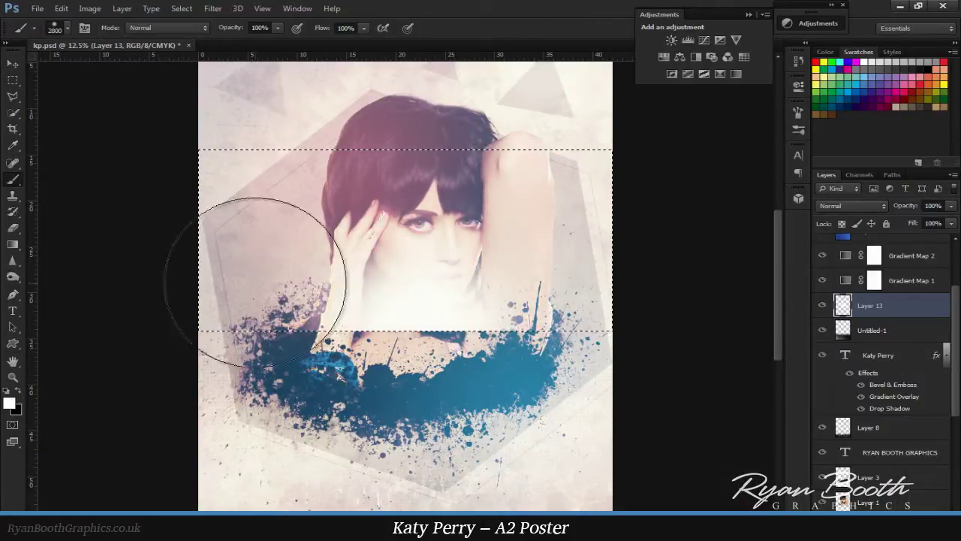
{"action": "left_click", "coordinate": [36, 8]}
{"action": "left_click", "coordinate": [88, 149]}
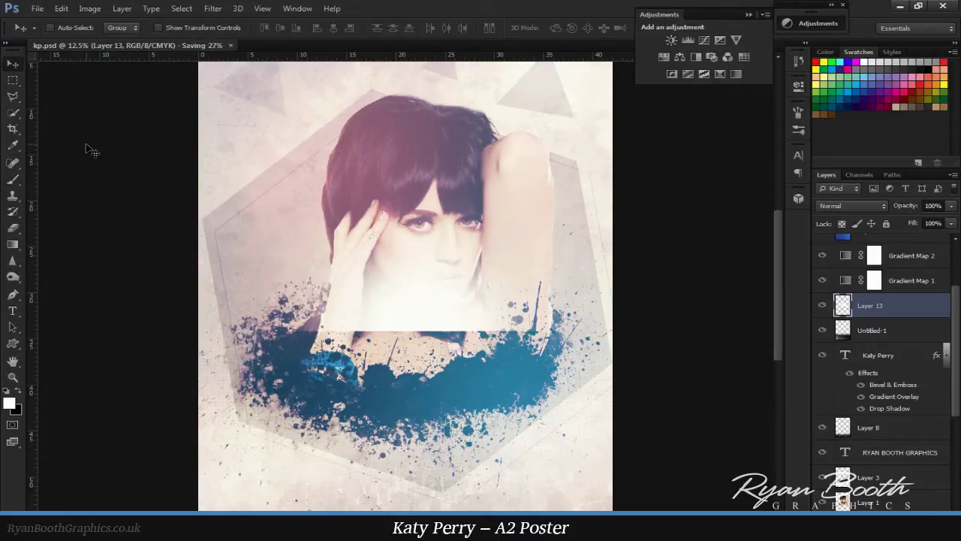
- Shift the white streak toward the lower right and scale it down from its corner
{"action": "mouse_move", "coordinate": [457, 373]}
{"action": "left_mouse_down"}
{"action": "mouse_move", "coordinate": [503, 396]}
{"action": "mouse_move", "coordinate": [498, 369]}
{"action": "left_mouse_up"}
{"action": "key", "text": "ctrl+t"}
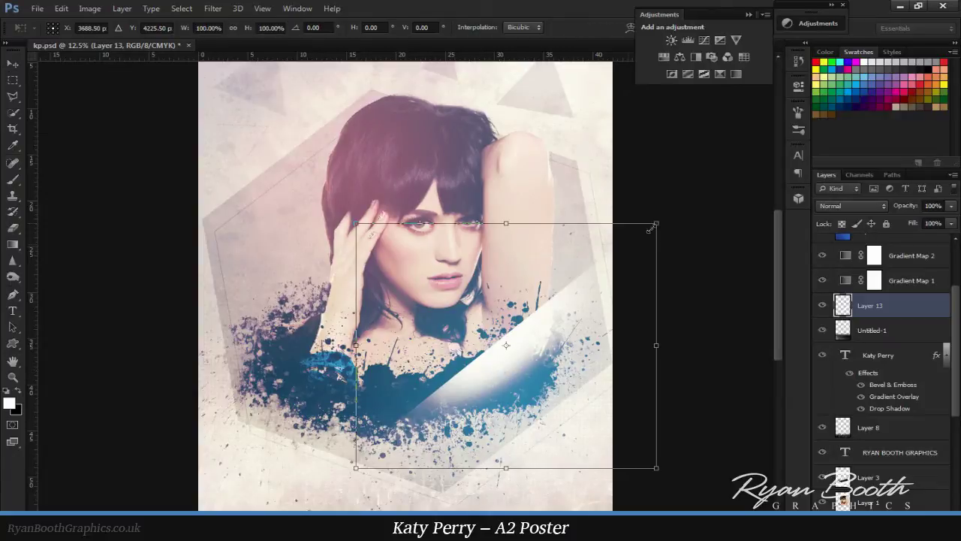
{"action": "left_click_drag", "start_coordinate": [650, 221], "coordinate": [589, 318]}
{"action": "key", "text": "Return"}
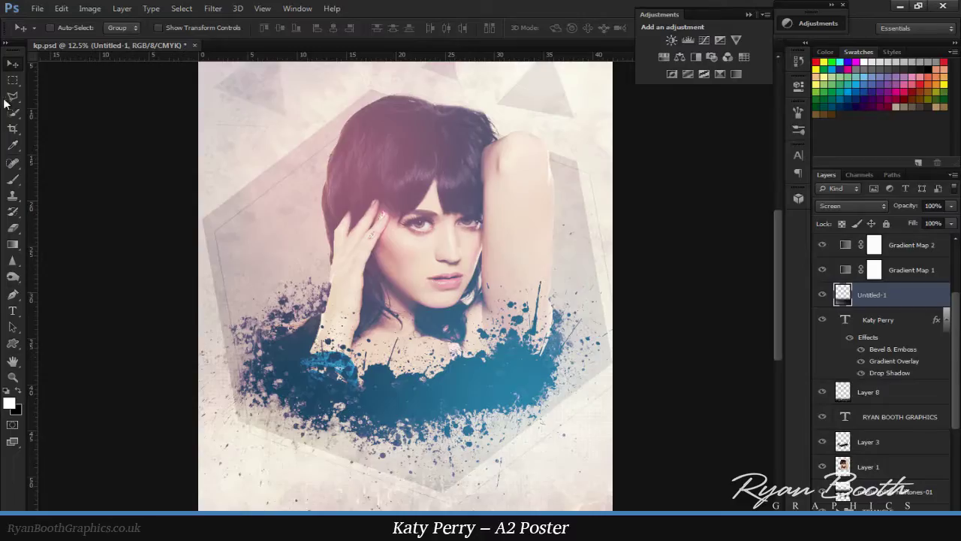
- Fill the diagonal selection on a new layer with a white-to-transparent gradient light streak
{"action": "key", "text": "Escape"}
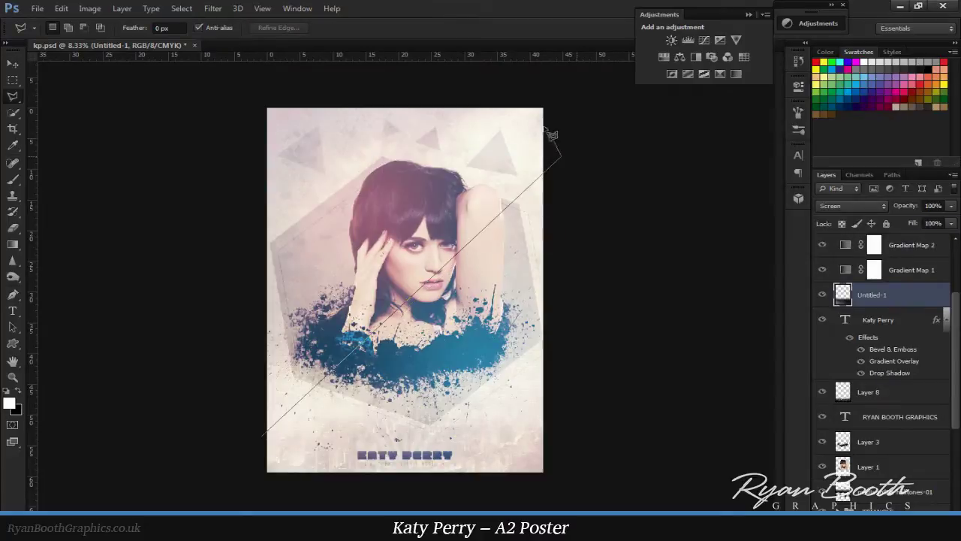
{"action": "left_click", "coordinate": [68, 28]}
{"action": "double_click", "coordinate": [45, 56]}
{"action": "key", "text": "ctrl+shift+alt+n"}
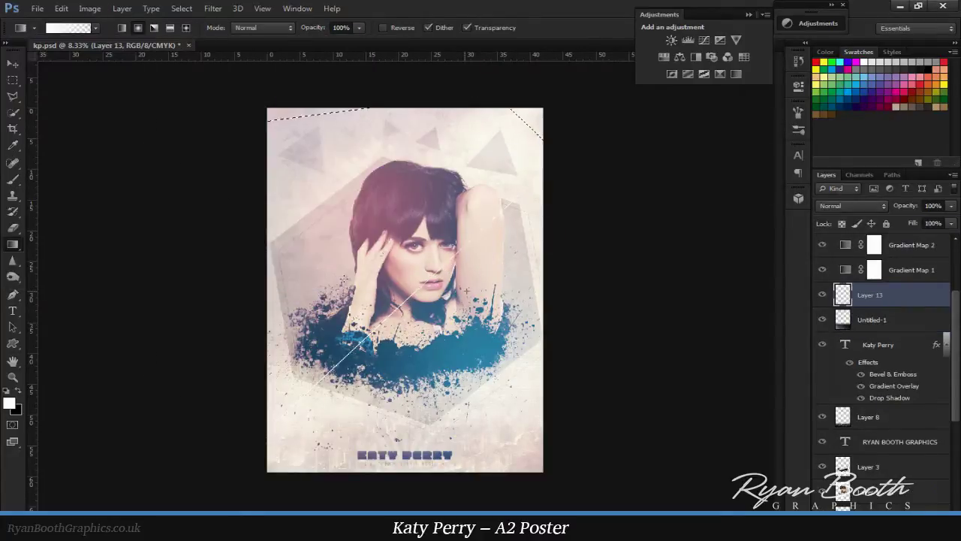
{"action": "left_click_drag", "start_coordinate": [278, 268], "coordinate": [483, 275]}
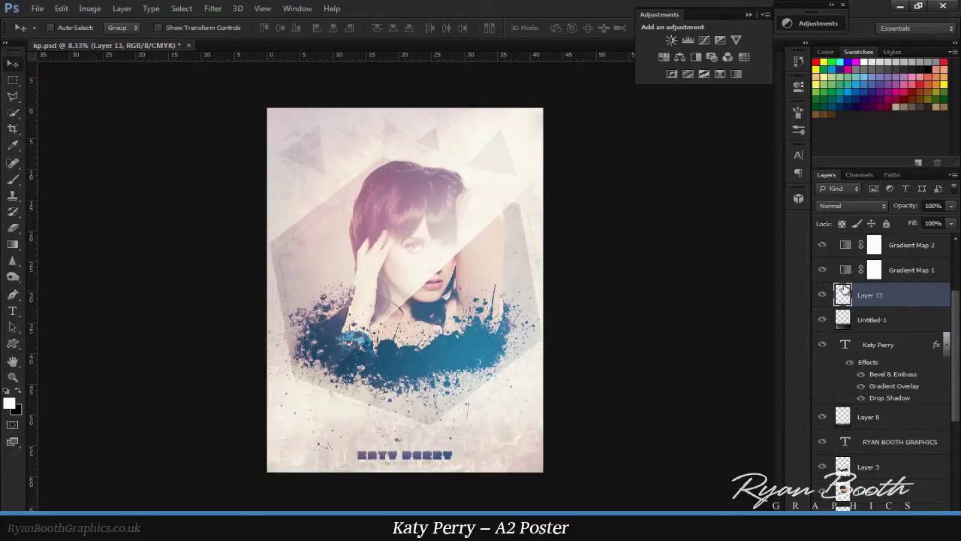
- Move Layer 13 to the bottom of the stack and reposition a copy of the light streak
{"action": "left_click_drag", "start_coordinate": [844, 292], "coordinate": [864, 501]}
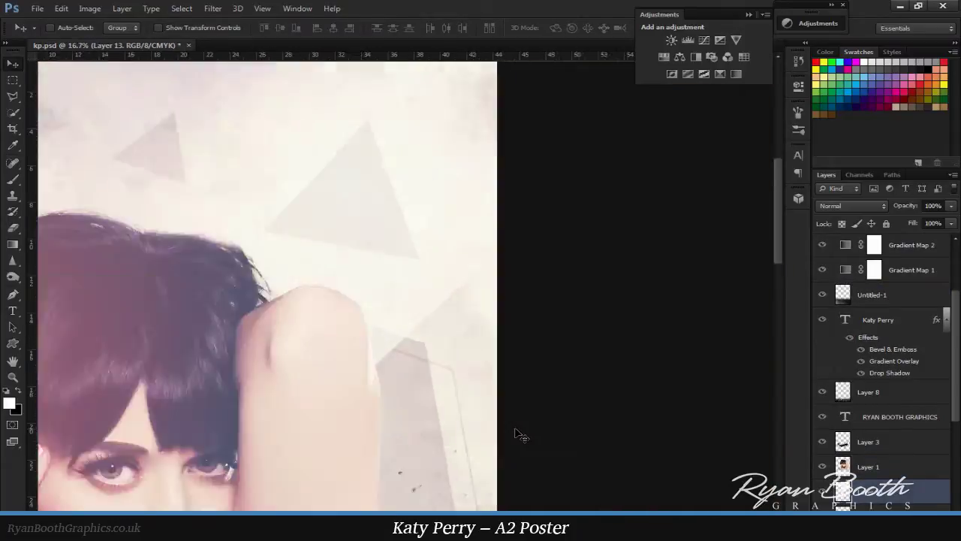
{"action": "key", "text": "ctrl+minus"}
{"action": "mouse_move", "coordinate": [497, 501]}
{"action": "left_mouse_down"}
{"action": "mouse_move", "coordinate": [648, 340]}
{"action": "mouse_move", "coordinate": [307, 452]}
{"action": "left_mouse_up"}
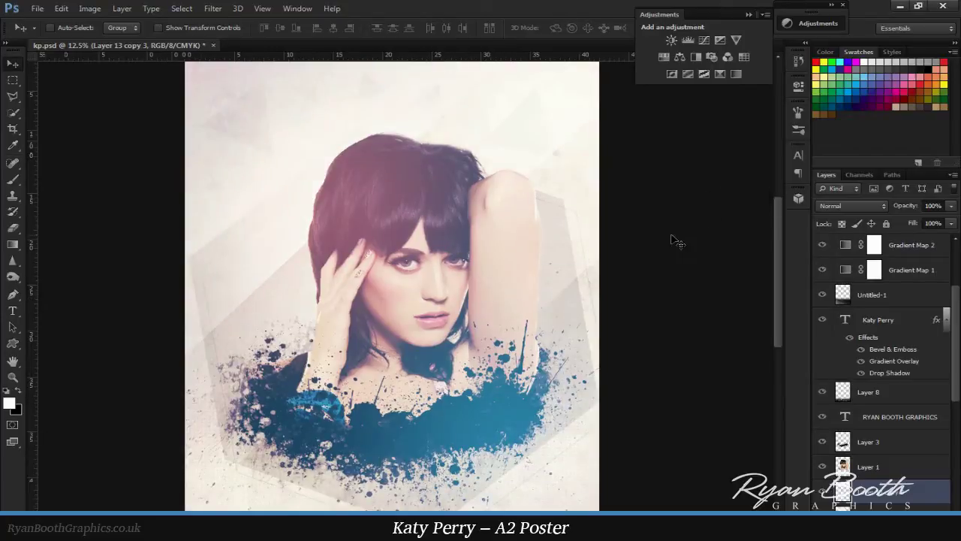
{"action": "key", "text": "ctrl+minus"}
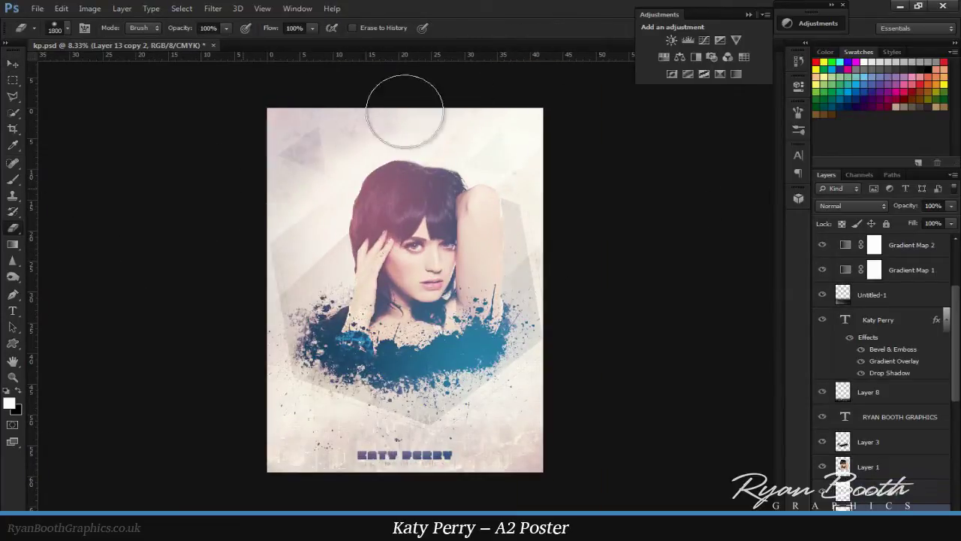
{"action": "key", "text": "ctrl+plus"}
{"action": "left_click", "coordinate": [605, 450], "text": "ctrl"}
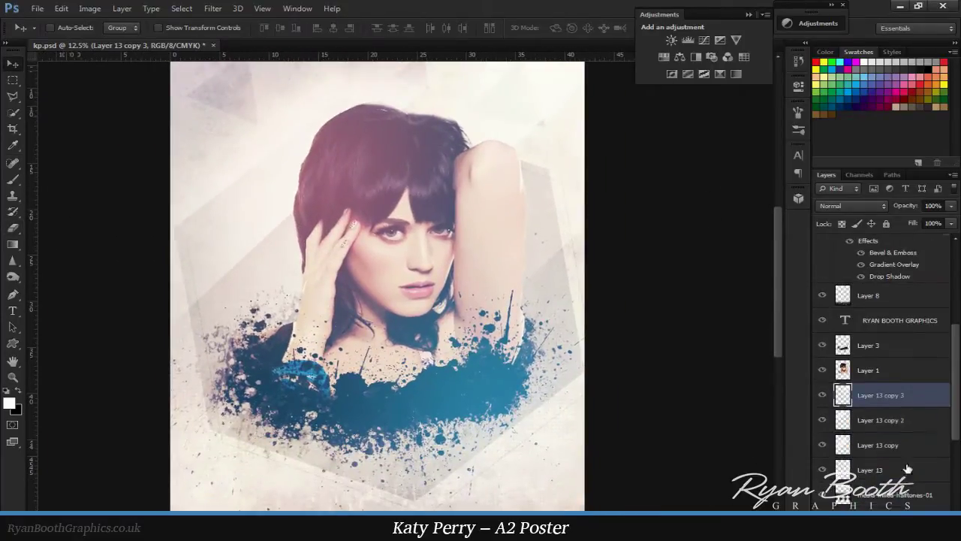
- Duplicate the Katy Perry title layer and hide the original text layer
{"action": "scroll", "coordinate": [606, 453], "scroll_direction": "up", "scroll_amount": 6}
{"action": "scroll", "coordinate": [517, 369], "scroll_direction": "down", "scroll_amount": 3}
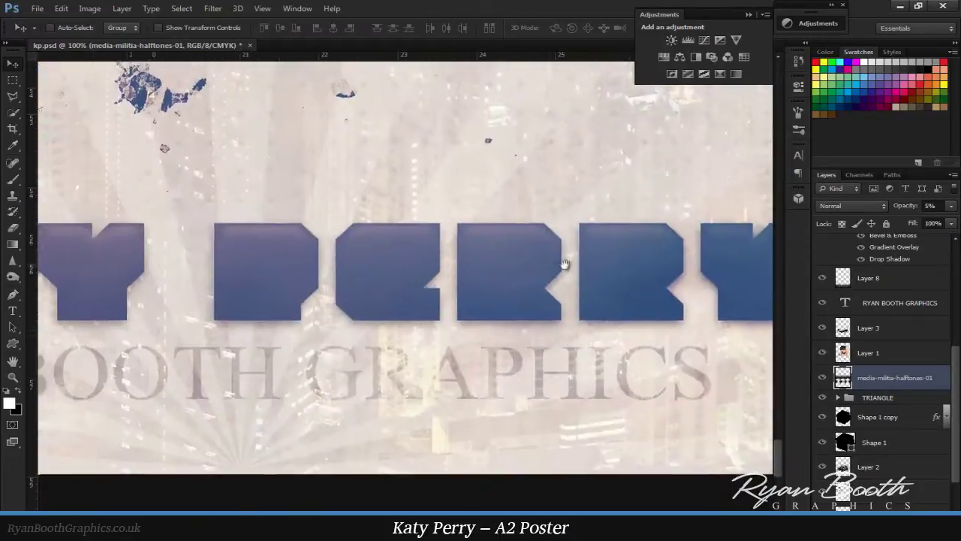
{"action": "scroll", "coordinate": [894, 360], "scroll_direction": "up", "scroll_amount": 3}
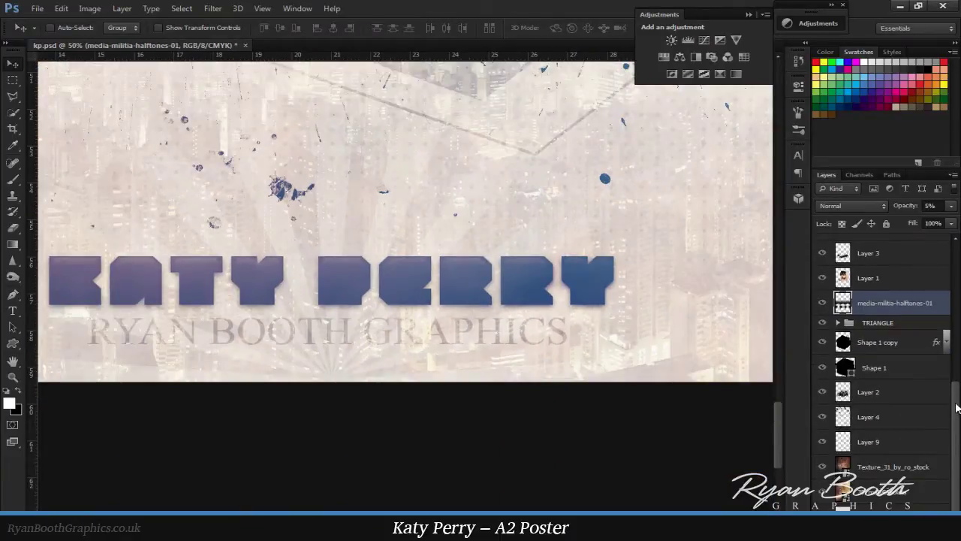
{"action": "right_click", "coordinate": [907, 309]}
{"action": "left_click", "coordinate": [740, 80]}
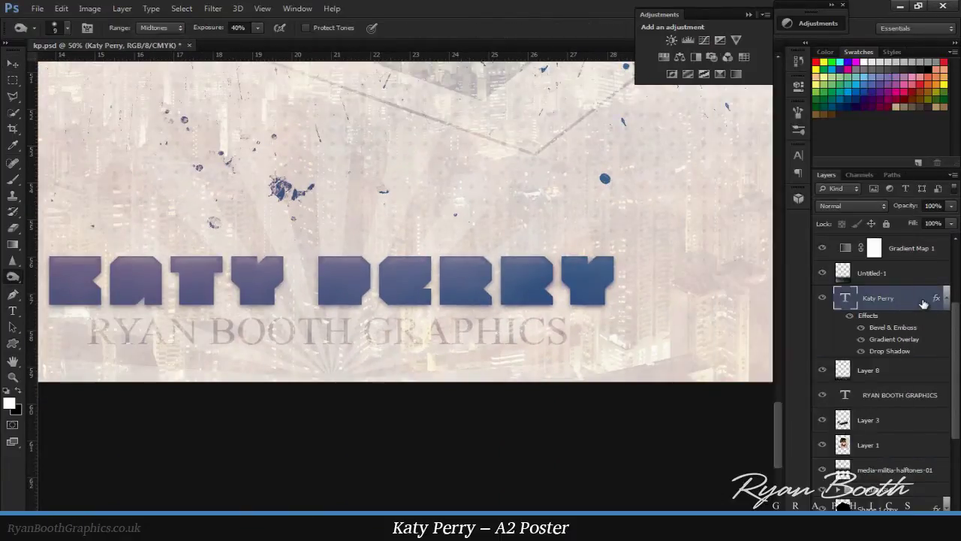
{"action": "key", "text": "Return"}
{"action": "left_click", "coordinate": [822, 322]}
- Rasterize the title copy, try a 200 px Dodge brush, then discard the rasterized copy
{"action": "right_click", "coordinate": [913, 298]}
{"action": "left_click", "coordinate": [746, 158]}
{"action": "key", "text": "bracketright"}
{"action": "key", "text": "bracketright"}
{"action": "key", "text": "bracketright"}
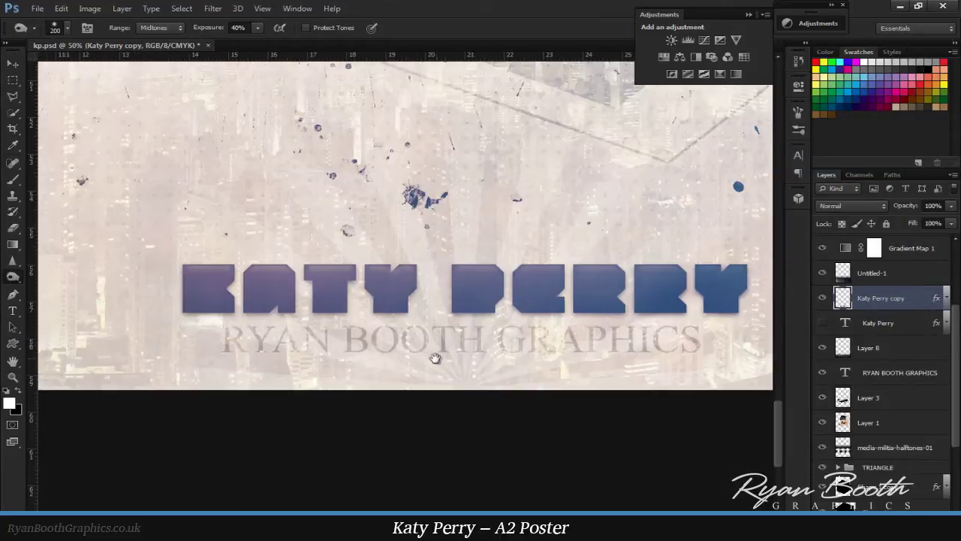
{"action": "scroll", "coordinate": [301, 315], "scroll_direction": "left", "scroll_amount": 3}
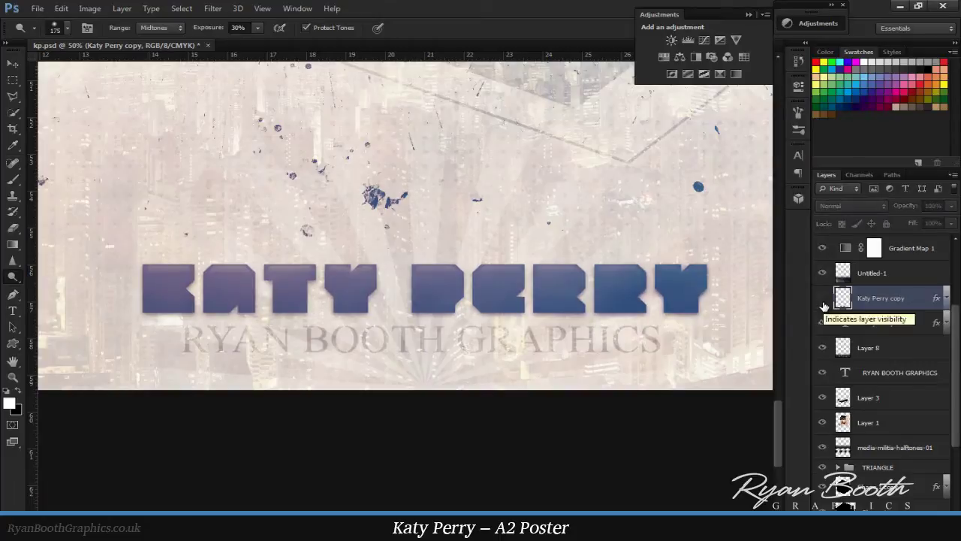
{"action": "key", "text": "ctrl+alt+z"}
{"action": "key", "text": "ctrl+alt+z"}
{"action": "key", "text": "ctrl+alt+z"}
{"action": "key", "text": "ctrl+minus"}
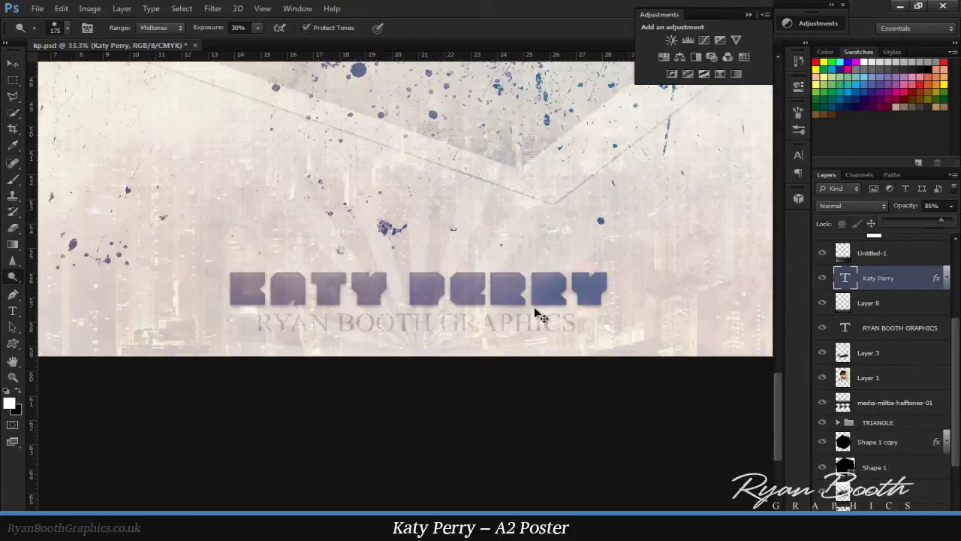
- Add a new 'Katy Perry' text layer at 200 pt across the portrait
{"action": "key", "text": "ctrl+minus"}
{"action": "key", "text": "ctrl+minus"}
{"action": "key", "text": "ctrl+minus"}
{"action": "key", "text": "ctrl+minus"}
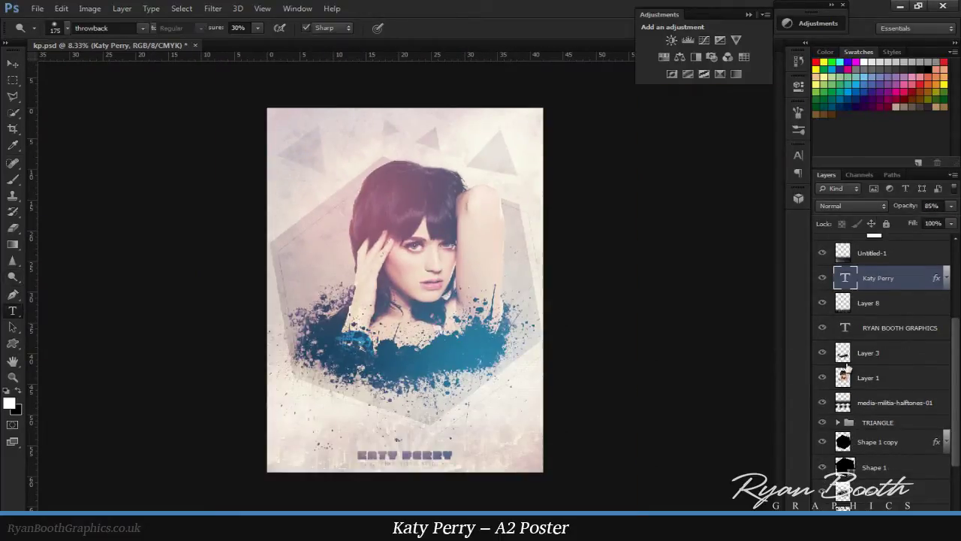
{"action": "left_click", "coordinate": [314, 153]}
{"action": "type", "text": "Katy Pe"}
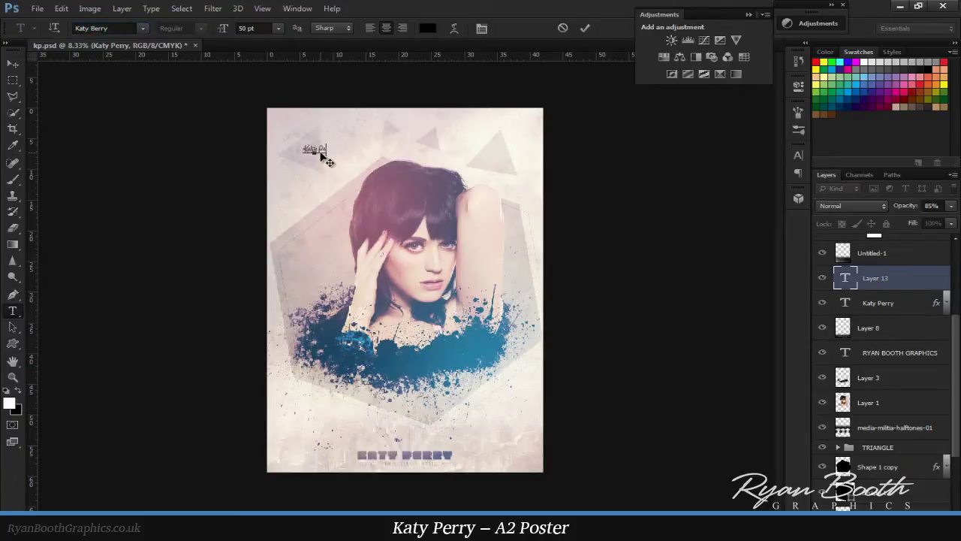
{"action": "left_click", "coordinate": [278, 28]}
{"action": "type", "text": "200"}
{"action": "key", "text": "Return"}
{"action": "mouse_move", "coordinate": [335, 142]}
{"action": "left_mouse_down"}
{"action": "mouse_move", "coordinate": [401, 144]}
{"action": "mouse_move", "coordinate": [498, 380]}
{"action": "left_mouse_up"}
{"action": "type", "text": "200"}
{"action": "key", "text": "Return"}
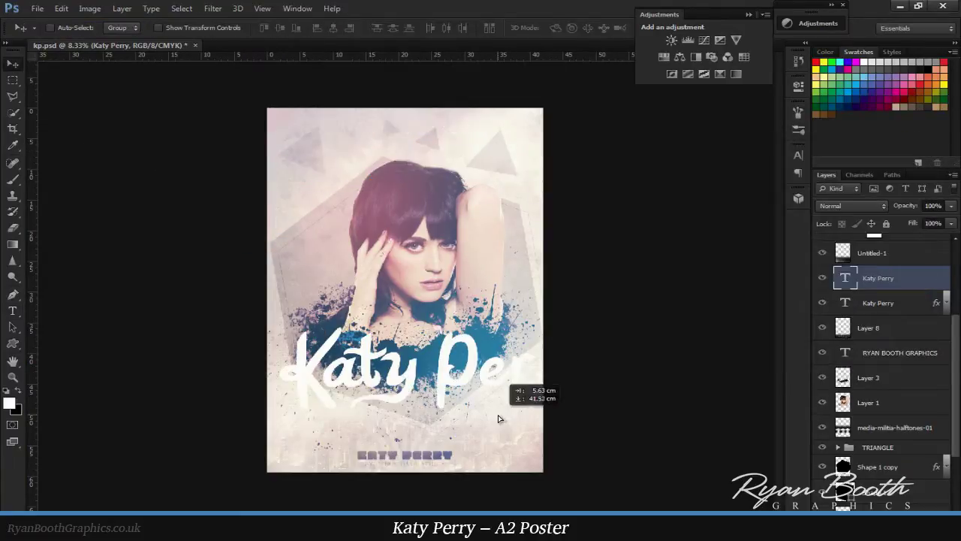
- Rotate the Katy Perry text diagonally and move it up over the face
{"action": "key", "text": "ctrl+t"}
{"action": "mouse_move", "coordinate": [582, 432]}
{"action": "left_mouse_down"}
{"action": "mouse_move", "coordinate": [598, 317]}
{"action": "mouse_move", "coordinate": [605, 342]}
{"action": "left_mouse_up"}
{"action": "left_click_drag", "start_coordinate": [460, 336], "coordinate": [468, 193]}
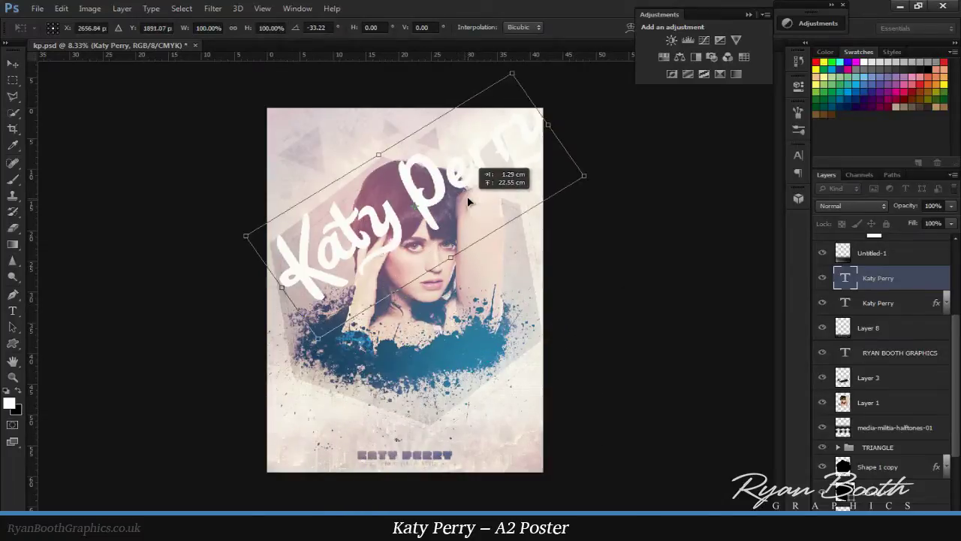
{"action": "key", "text": "Return"}
- Move the Katy Perry text layer below Layer 1 with Normal blending, cancelling a second rotation
{"action": "left_click_drag", "start_coordinate": [909, 290], "coordinate": [902, 416]}
{"action": "left_click", "coordinate": [852, 205]}
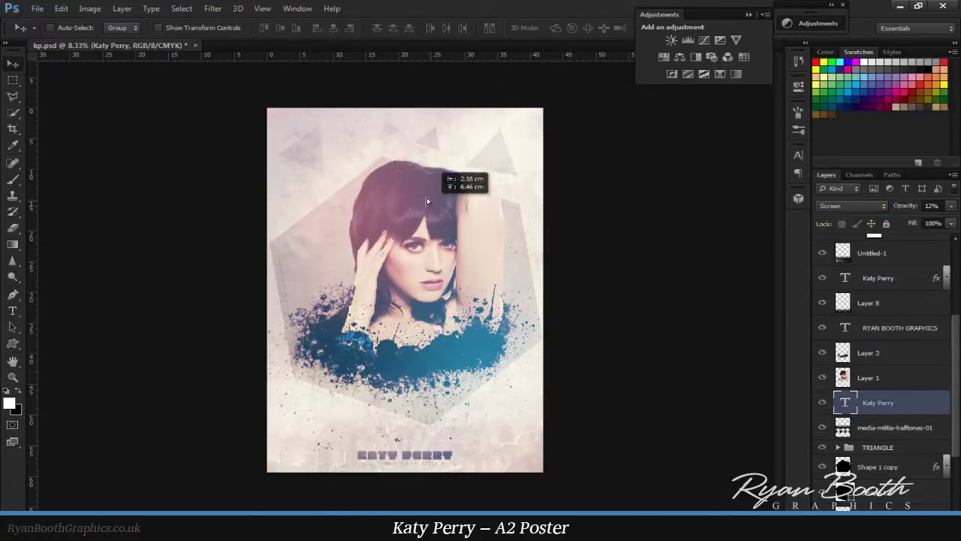
{"action": "left_click", "coordinate": [853, 206]}
{"action": "key", "text": "0"}
{"action": "key", "text": "ctrl+t"}
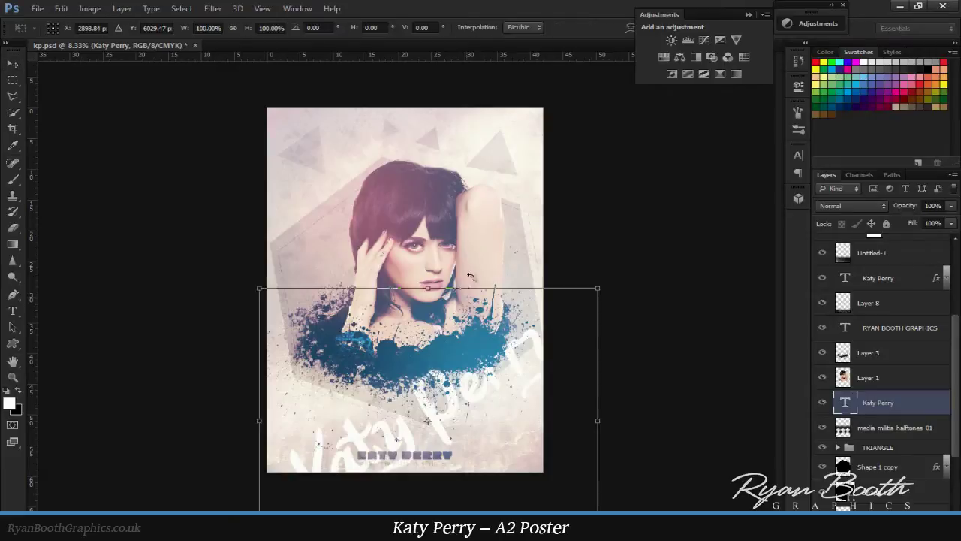
{"action": "left_click_drag", "start_coordinate": [481, 217], "coordinate": [593, 287]}
{"action": "key", "text": "Escape"}
- Resize the text to 200, move it near the poster bottom and blend it in Overlay
{"action": "key", "text": "ctrl+plus"}
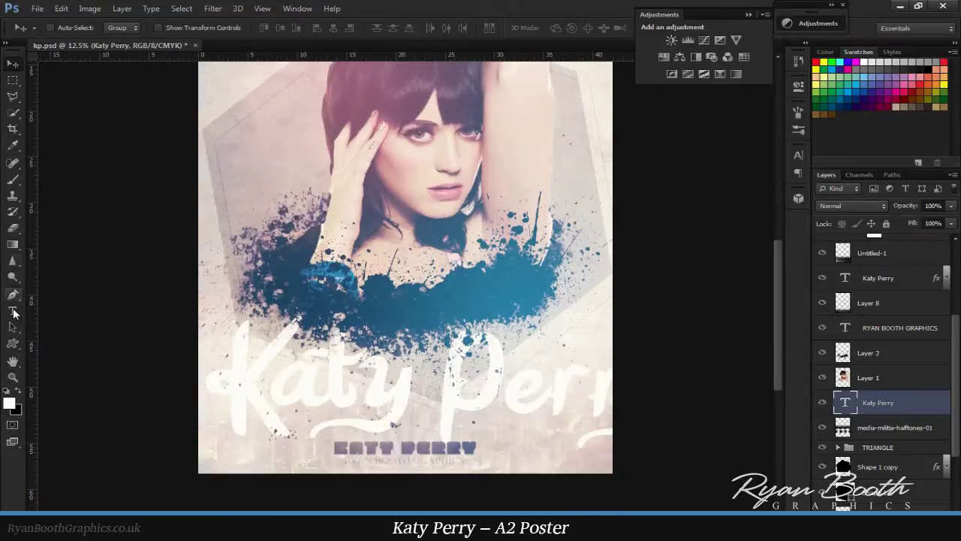
{"action": "type", "text": "t200"}
{"action": "key", "text": "Return"}
{"action": "left_click", "coordinate": [12, 63]}
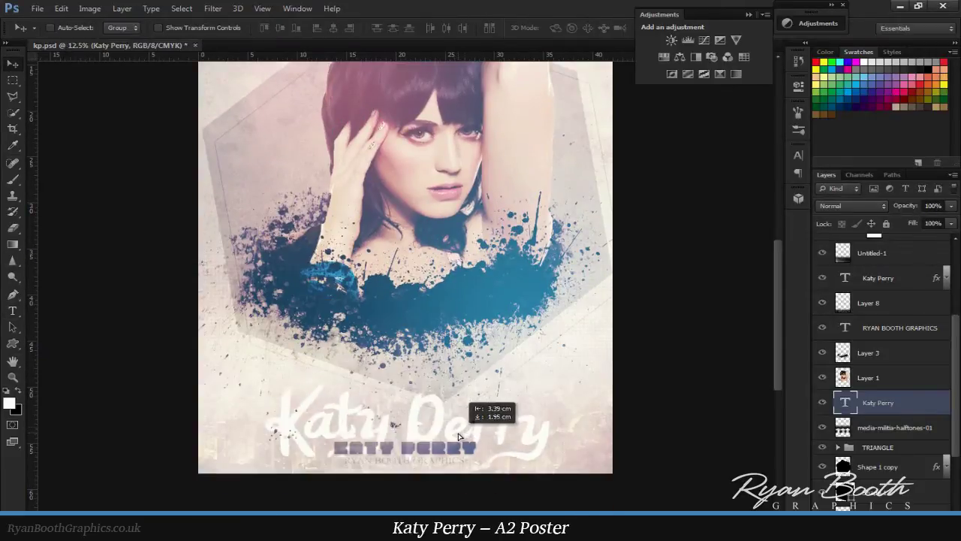
{"action": "left_click_drag", "start_coordinate": [323, 353], "coordinate": [300, 406]}
{"action": "left_click", "coordinate": [852, 205]}
{"action": "left_click", "coordinate": [841, 361]}
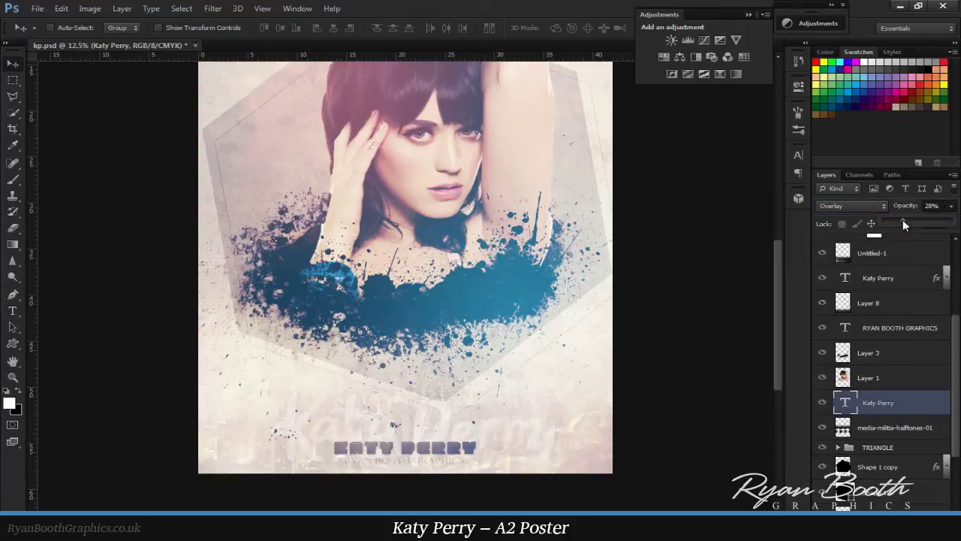
{"action": "scroll", "coordinate": [886, 360], "scroll_direction": "down", "scroll_amount": 3}
- Apply the Katy Berry script font to the title and enlarge it to 171 pt
{"action": "scroll", "coordinate": [543, 248], "scroll_direction": "up", "scroll_amount": 5}
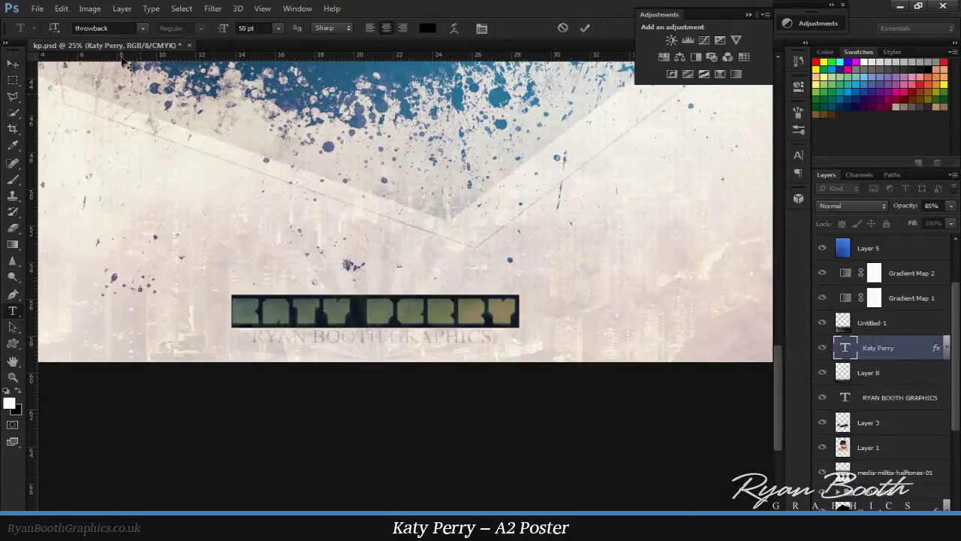
{"action": "key", "text": "Return"}
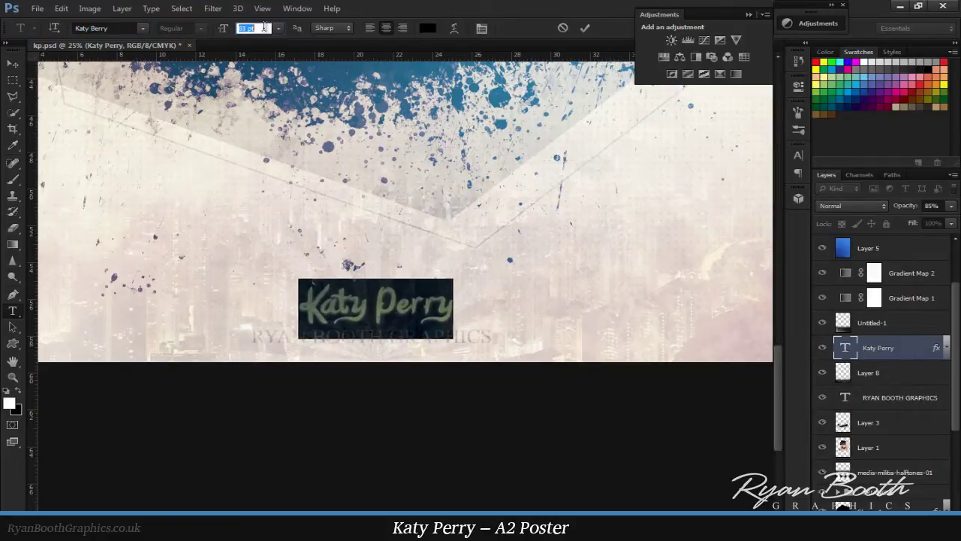
{"action": "key", "text": "shift+Up"}
{"action": "key", "text": "shift+Up"}
{"action": "key", "text": "shift+Up"}
{"action": "key", "text": "shift+Up"}
{"action": "key", "text": "shift+Up"}
{"action": "key", "text": "shift+Up"}
{"action": "key", "text": "shift+Up"}
{"action": "key", "text": "shift+Up"}
{"action": "key", "text": "shift+Up"}
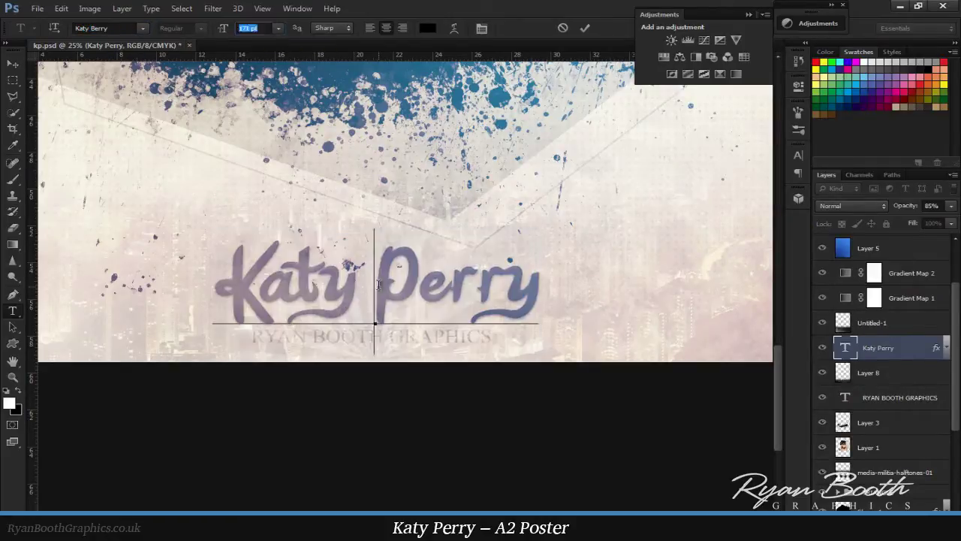
{"action": "key", "text": "ctrl+Return"}
{"action": "key", "text": "ctrl+plus"}
{"action": "key", "text": "ctrl+plus"}
{"action": "key", "text": "ctrl+plus"}
{"action": "key", "text": "ctrl+plus"}
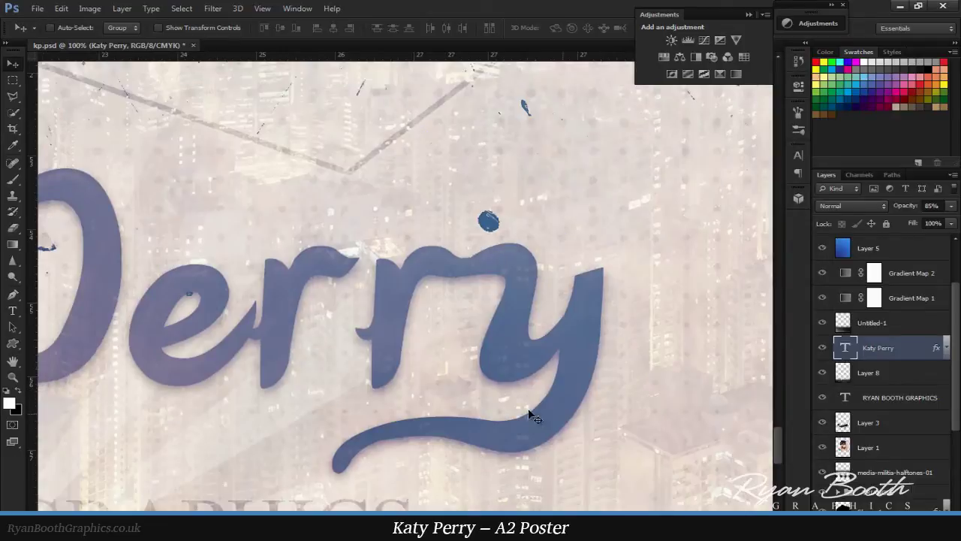
{"action": "scroll", "coordinate": [941, 428], "scroll_direction": "up", "scroll_amount": 1}
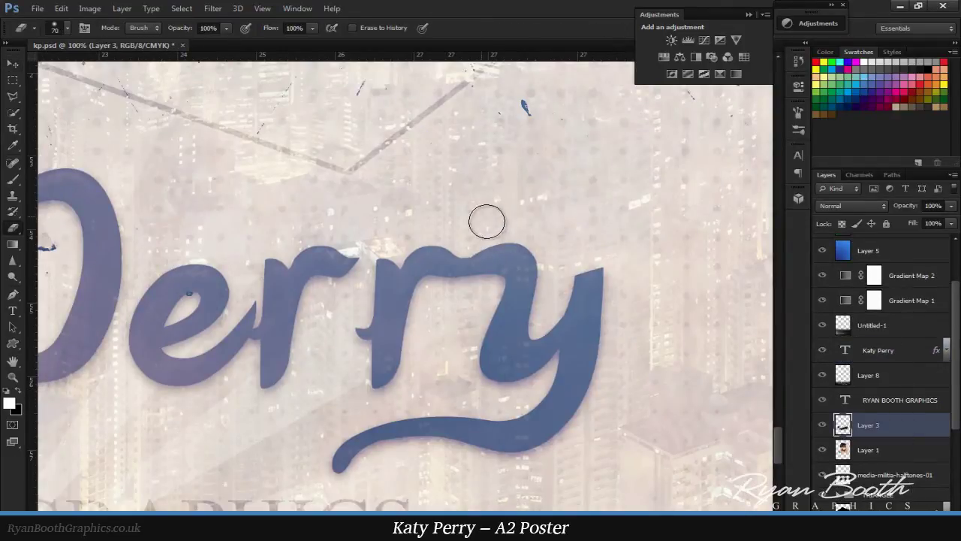
- Soften the title's bevel to 13 px size with a Normal highlight at 49% opacity
{"action": "left_click", "coordinate": [917, 359]}
{"action": "double_click", "coordinate": [907, 384]}
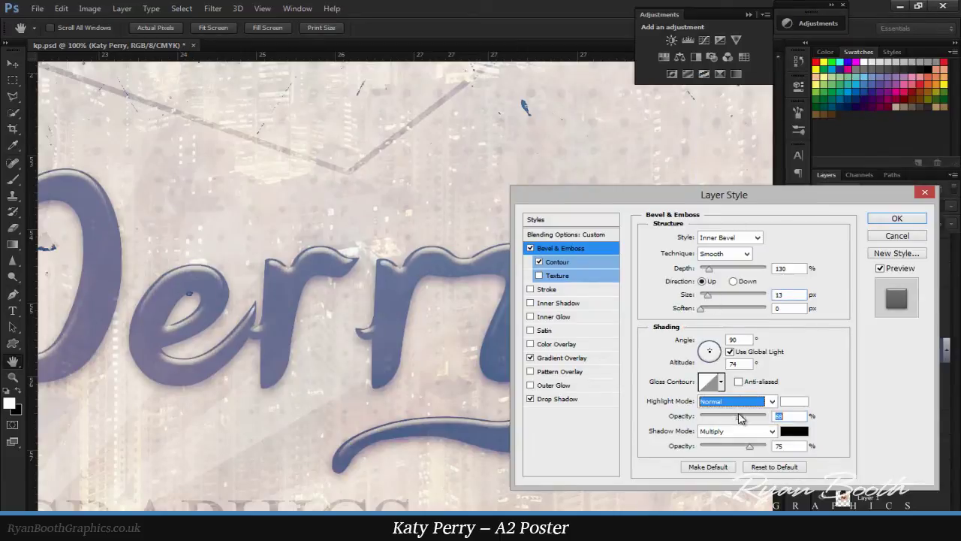
{"action": "left_click", "coordinate": [913, 239]}
{"action": "key", "text": "ctrl+minus"}
{"action": "key", "text": "ctrl+minus"}
{"action": "key", "text": "ctrl+minus"}
{"action": "key", "text": "ctrl+minus"}
{"action": "key", "text": "ctrl+minus"}
{"action": "key", "text": "ctrl+minus"}
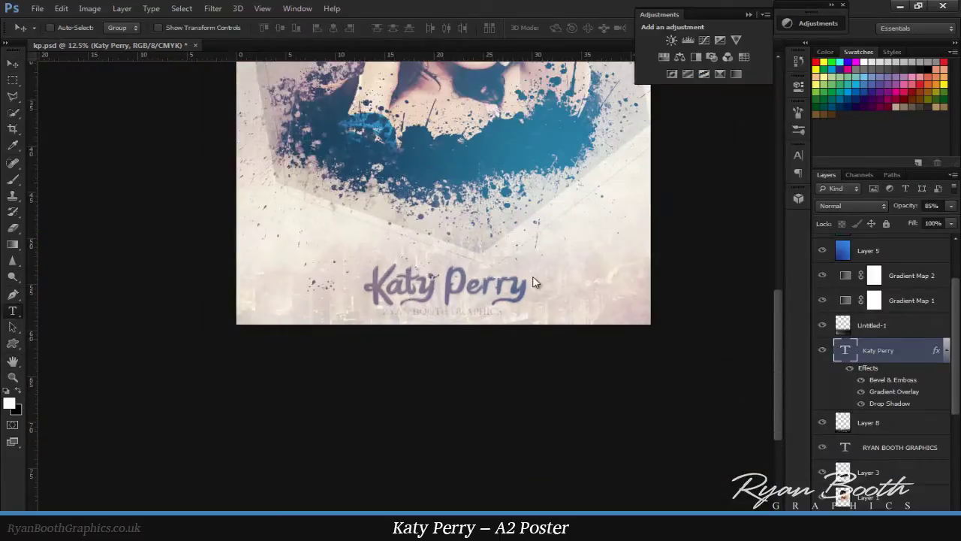
- Delete the small credit line on Layer 3, then select the Katy Perry text layer
{"action": "double_click", "coordinate": [534, 282]}
{"action": "key", "text": "ctrl+Return"}
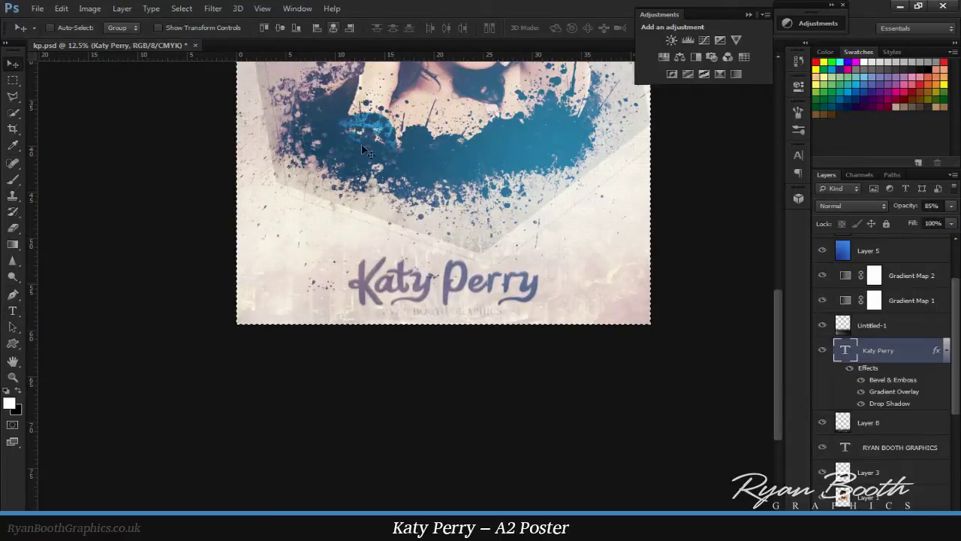
{"action": "key", "text": "ctrl+plus"}
{"action": "key", "text": "ctrl+plus"}
{"action": "scroll", "coordinate": [402, 378], "scroll_direction": "down", "scroll_amount": 2}
{"action": "left_click", "coordinate": [912, 448]}
{"action": "key", "text": "Delete"}
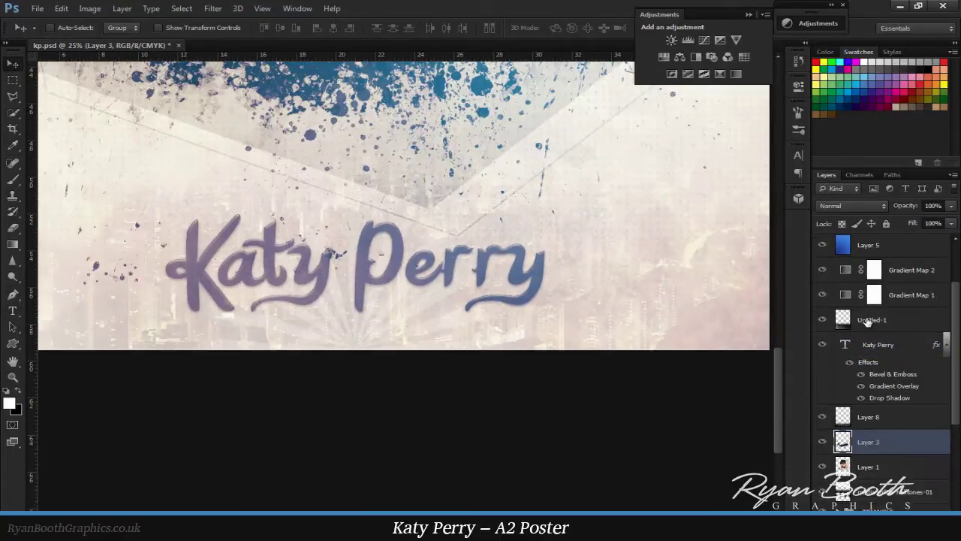
{"action": "left_click", "coordinate": [879, 346]}
{"action": "key", "text": "ctrl+minus"}
{"action": "key", "text": "ctrl+minus"}
{"action": "key", "text": "ctrl+minus"}
- Set the Katy Perry title text to 300 pt and commit the edit
{"action": "double_click", "coordinate": [410, 449]}
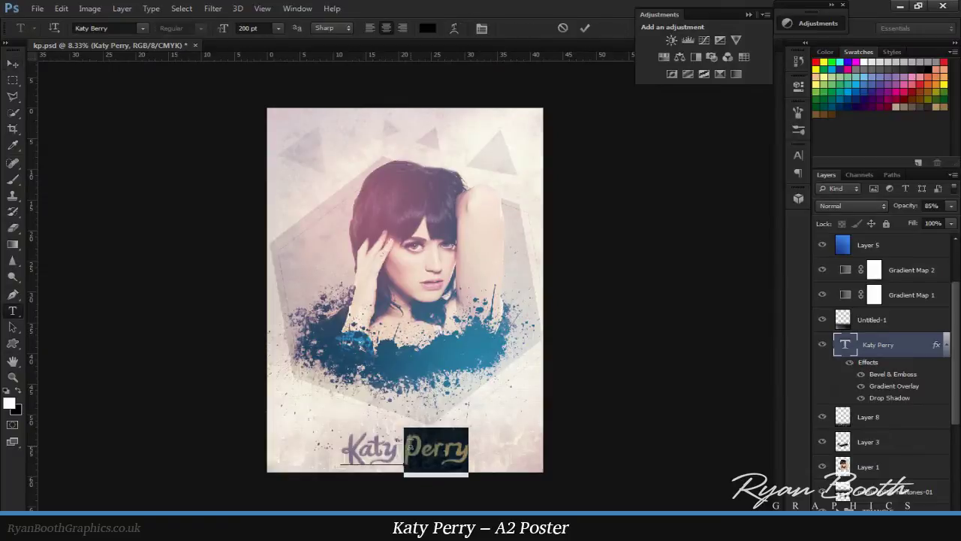
{"action": "key", "text": "ctrl+a"}
{"action": "left_click", "coordinate": [254, 28]}
{"action": "type", "text": "300"}
{"action": "key", "text": "Return"}
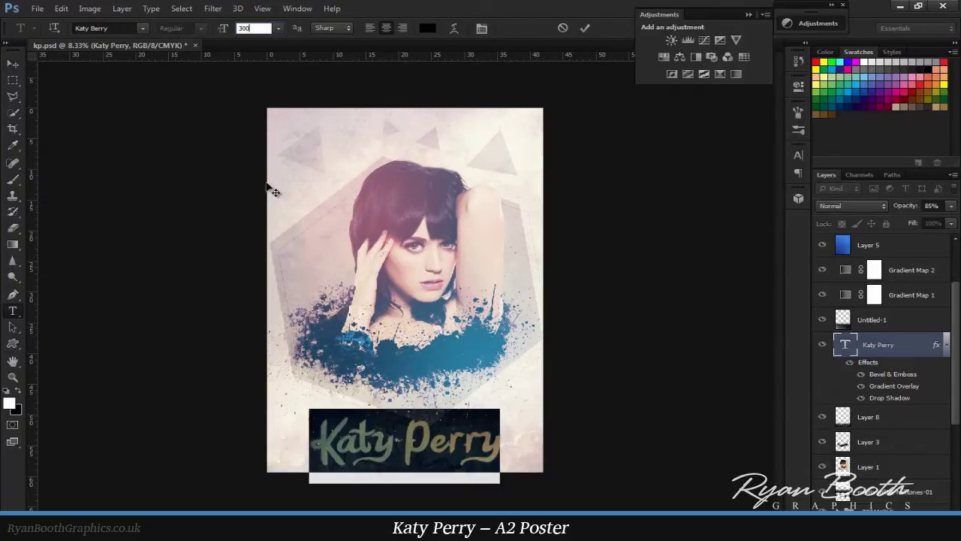
{"action": "key", "text": "ctrl+Return"}
{"action": "key", "text": "v"}
{"action": "scroll", "coordinate": [406, 375], "scroll_direction": "up", "scroll_amount": 3}
{"action": "scroll", "coordinate": [492, 359], "scroll_direction": "down", "scroll_amount": 1}
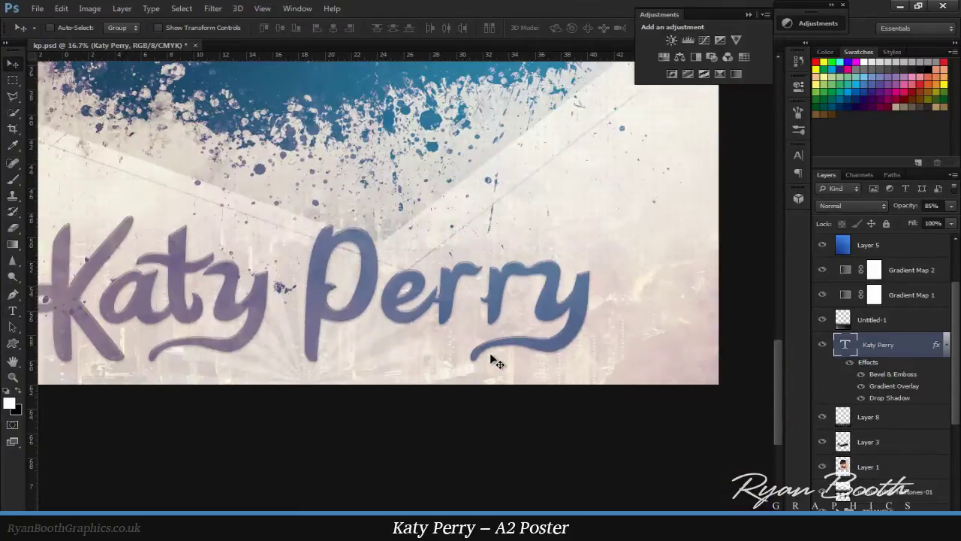
- Try Soft Light on Layer 8 and Screen on a copy, then delete the copy
{"action": "key", "text": "ctrl+a"}
{"action": "left_click", "coordinate": [868, 417]}
{"action": "left_click", "coordinate": [852, 206]}
{"action": "left_click", "coordinate": [847, 303]}
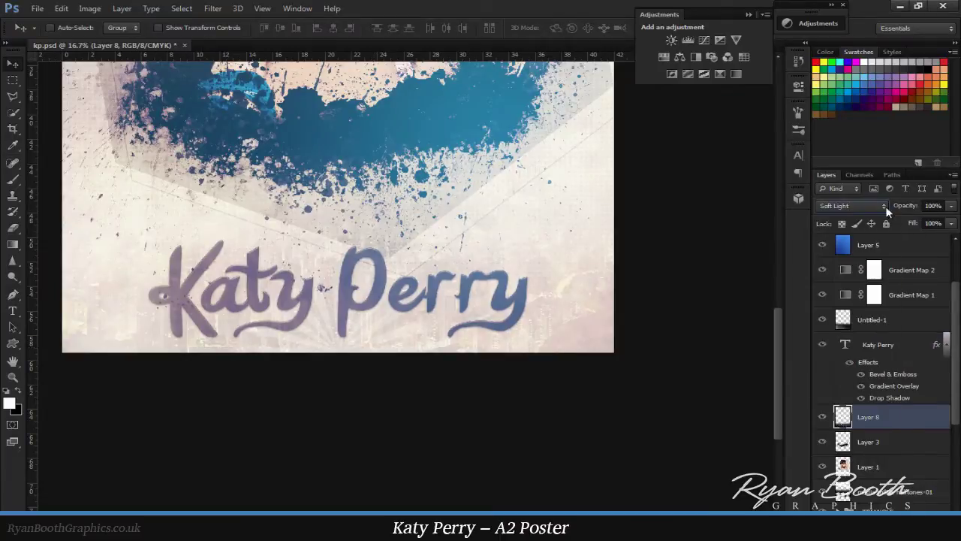
{"action": "key", "text": "ctrl+j"}
{"action": "left_click", "coordinate": [853, 206]}
{"action": "left_click", "coordinate": [845, 364]}
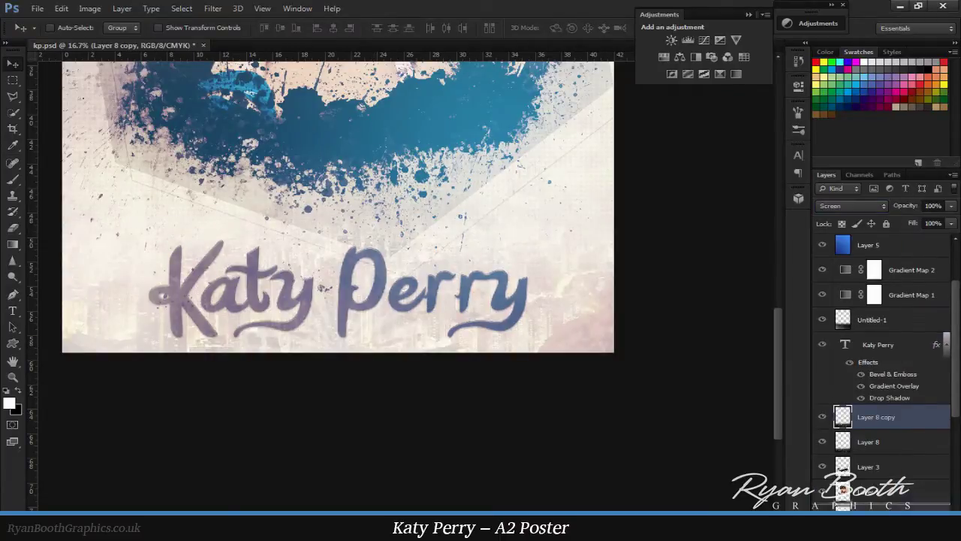
{"action": "key", "text": "Delete"}
- Add a new empty Layer 13 above the title
{"action": "key", "text": "ctrl+plus"}
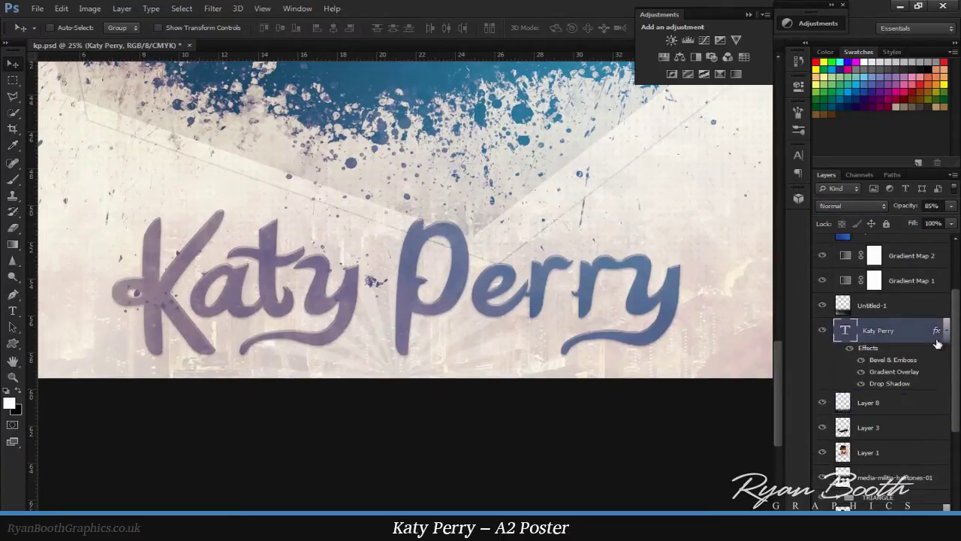
{"action": "left_click", "coordinate": [939, 338]}
{"action": "key", "text": "ctrl+shift+alt+n"}
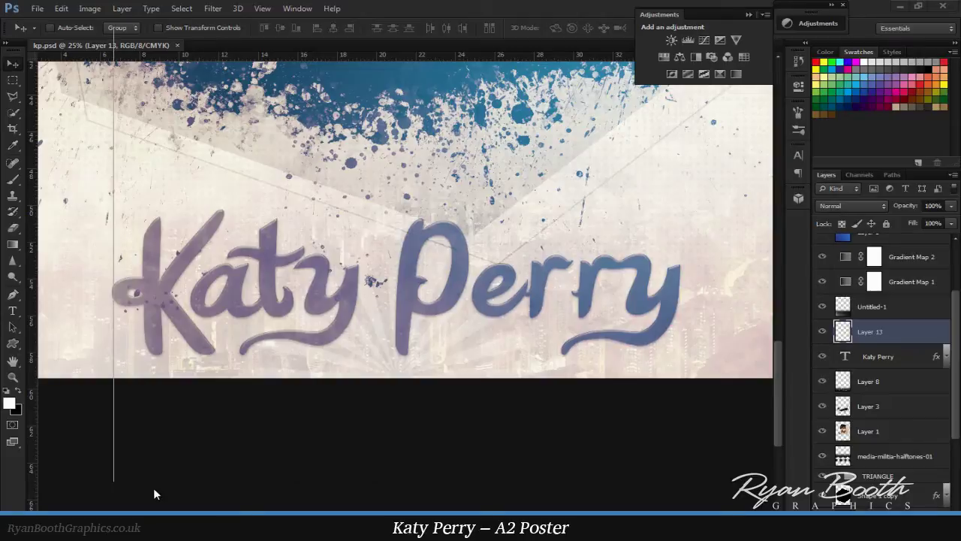
{"action": "type", "text": "p"}
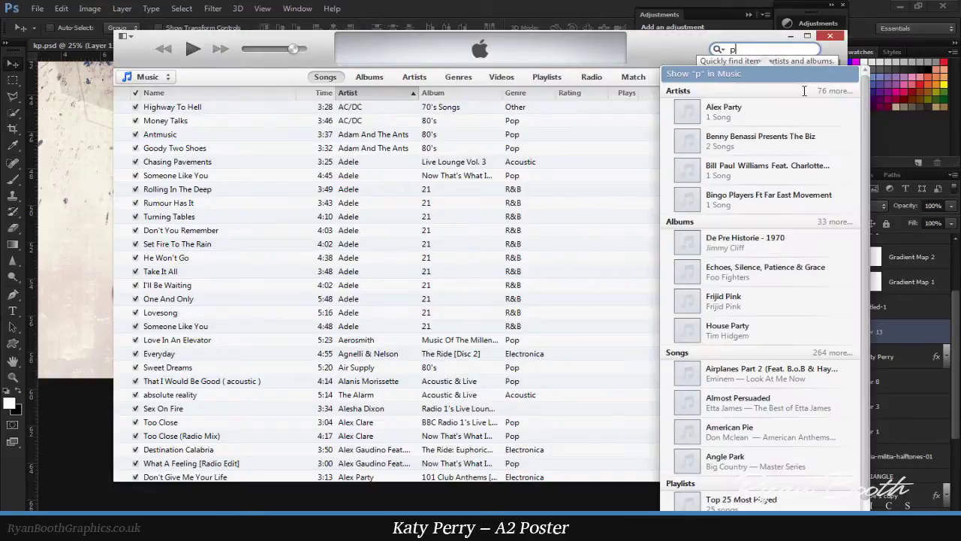
{"action": "type", "text": "aint"}
{"action": "key", "text": "Return"}
{"action": "key", "text": "alt+Tab"}
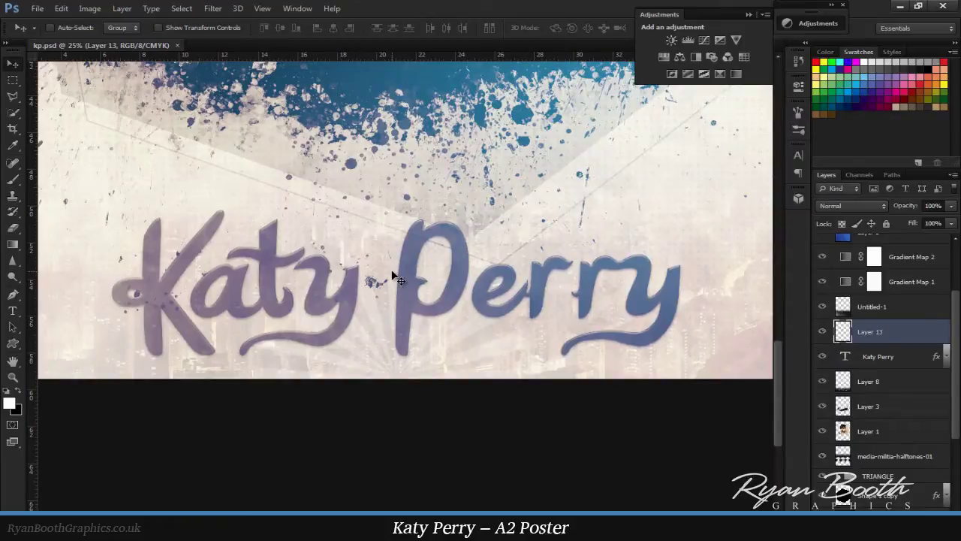
- Duplicate the title, enlarge the copy, lower its opacity, and delete the solid original
{"action": "left_click", "coordinate": [879, 356]}
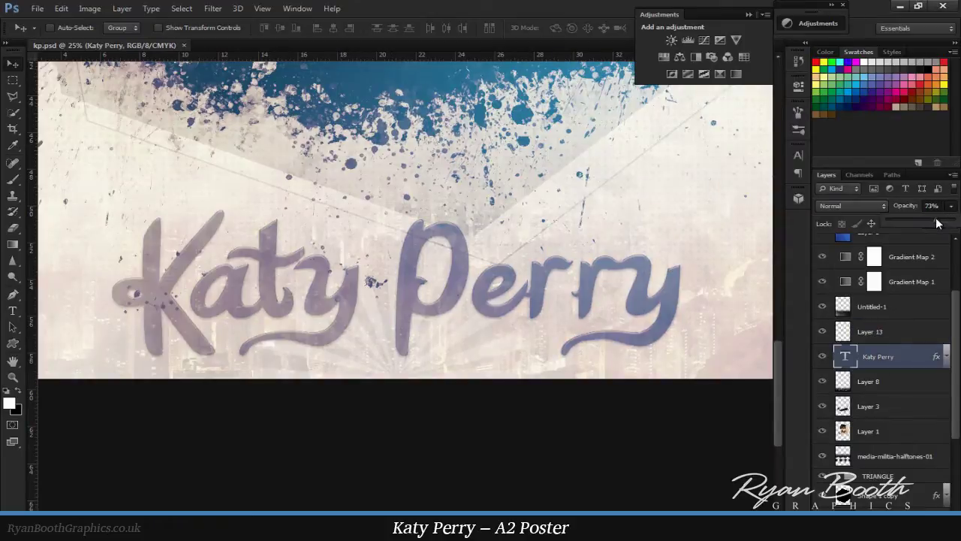
{"action": "key", "text": "ctrl+j"}
{"action": "key", "text": "ctrl+t"}
{"action": "left_click_drag", "start_coordinate": [682, 197], "coordinate": [710, 180]}
{"action": "key", "text": "Return"}
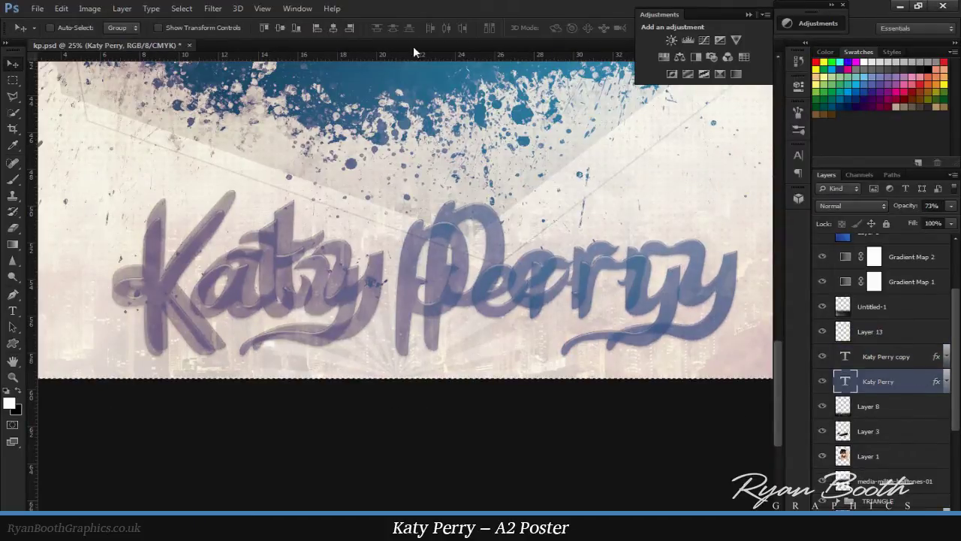
{"action": "left_click", "coordinate": [951, 205]}
{"action": "left_click_drag", "start_coordinate": [939, 223], "coordinate": [905, 223]}
{"action": "key", "text": "Delete"}
- Place a flare photo on the poster in Screen mode, rotated diagonally across the splatter
{"action": "key", "text": "ctrl+minus"}
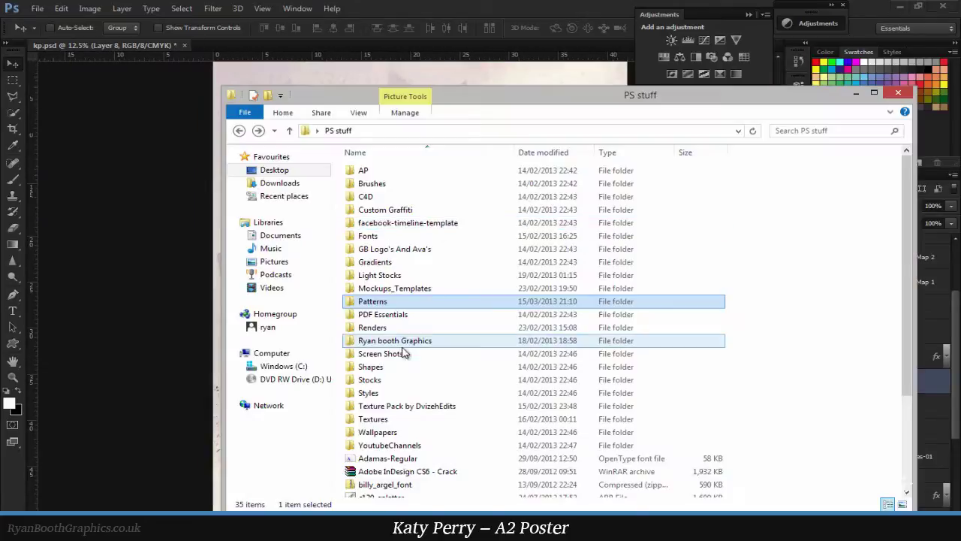
{"action": "double_click", "coordinate": [401, 350]}
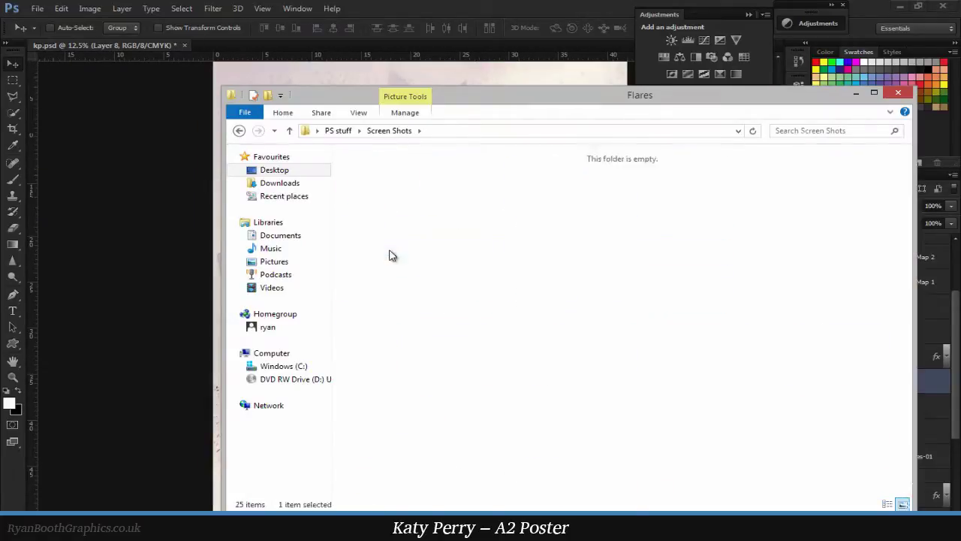
{"action": "left_click_drag", "start_coordinate": [456, 92], "coordinate": [492, 456]}
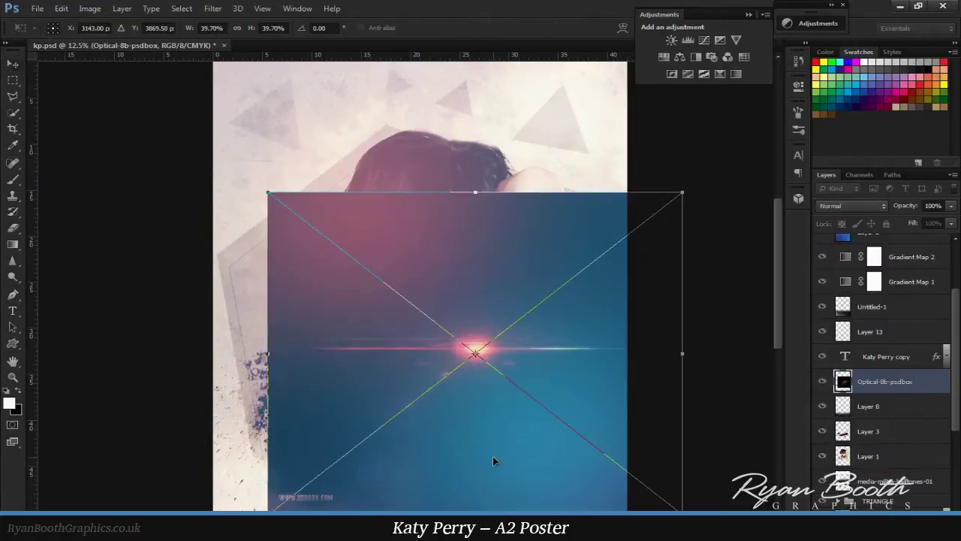
{"action": "key", "text": "Return"}
{"action": "key", "text": "shift+alt+s"}
{"action": "key", "text": "ctrl+t"}
{"action": "mouse_move", "coordinate": [558, 353]}
{"action": "left_mouse_down"}
{"action": "mouse_move", "coordinate": [592, 486]}
{"action": "mouse_move", "coordinate": [482, 425]}
{"action": "left_mouse_up"}
{"action": "key", "text": "Return"}
- Duplicate and re-angle the flare, then add a second Screen flare lower on the splatter
{"action": "key", "text": "ctrl+j"}
{"action": "key", "text": "ctrl+t"}
{"action": "key", "text": "Return"}
{"action": "scroll", "coordinate": [480, 426], "scroll_direction": "up", "scroll_amount": 5}
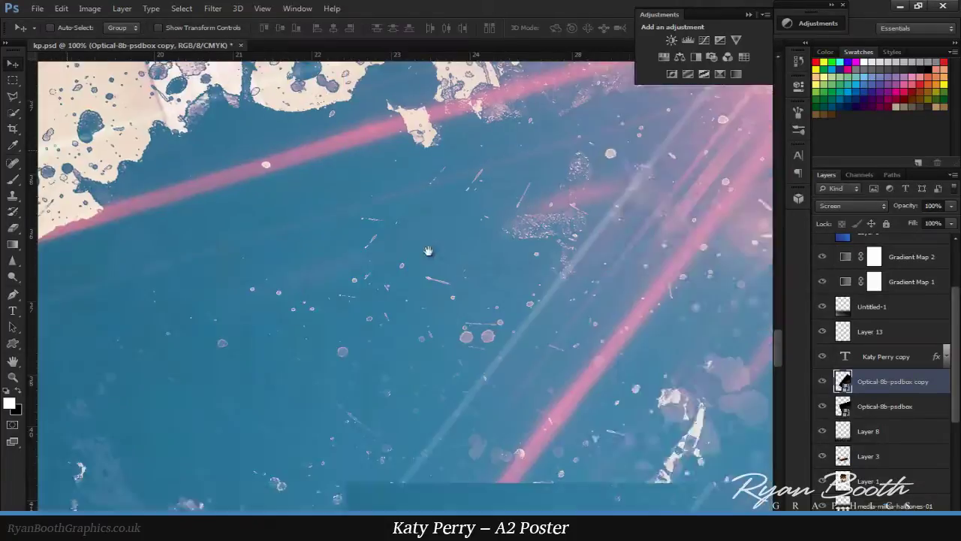
{"action": "scroll", "coordinate": [410, 436], "scroll_direction": "down", "scroll_amount": 4}
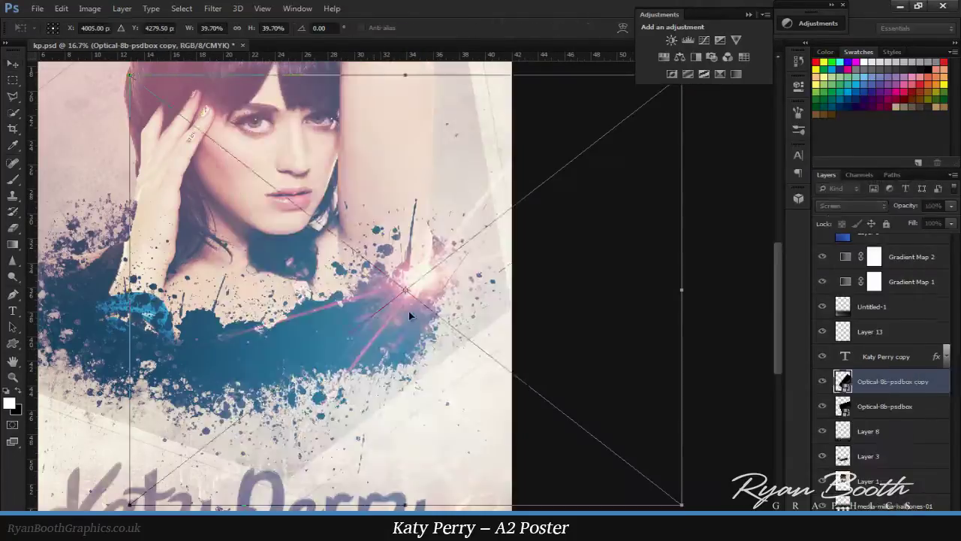
{"action": "key", "text": "Return"}
{"action": "left_click", "coordinate": [853, 205]}
{"action": "left_click", "coordinate": [834, 328]}
{"action": "left_click_drag", "start_coordinate": [446, 331], "coordinate": [446, 336]}
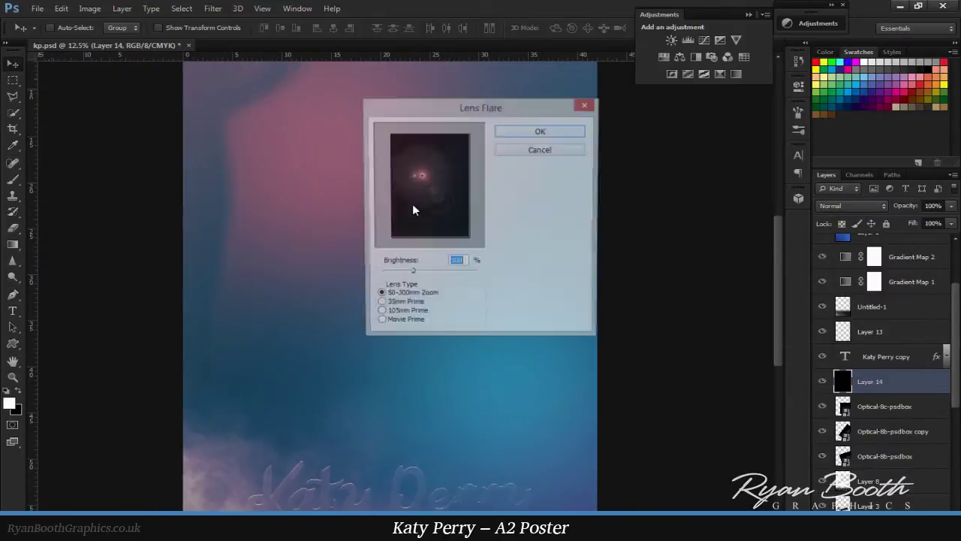
- Render a Movie Prime lens flare on Layer 14, set it to Screen, and position it
{"action": "left_click", "coordinate": [383, 319]}
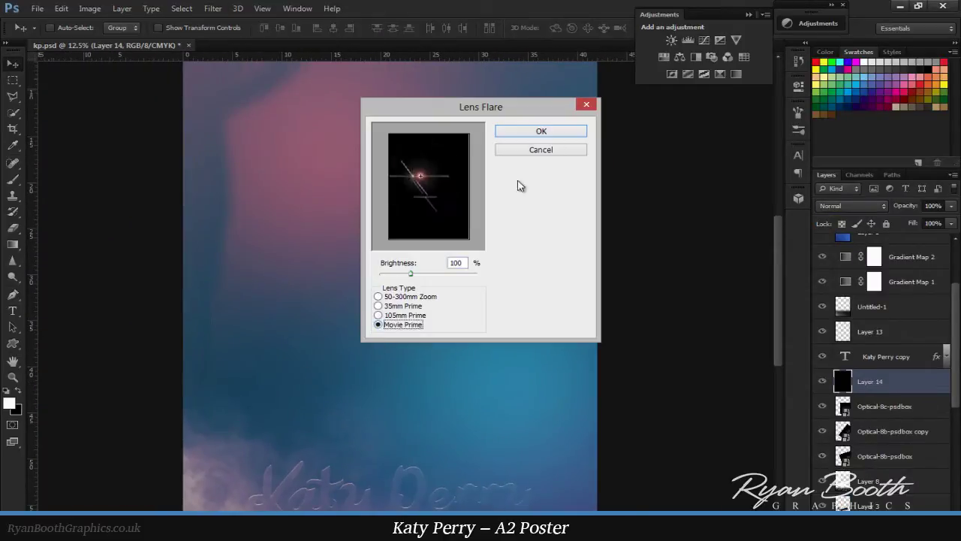
{"action": "left_click", "coordinate": [540, 131]}
{"action": "left_click", "coordinate": [853, 205]}
{"action": "left_click", "coordinate": [834, 328]}
{"action": "left_click_drag", "start_coordinate": [380, 301], "coordinate": [353, 291]}
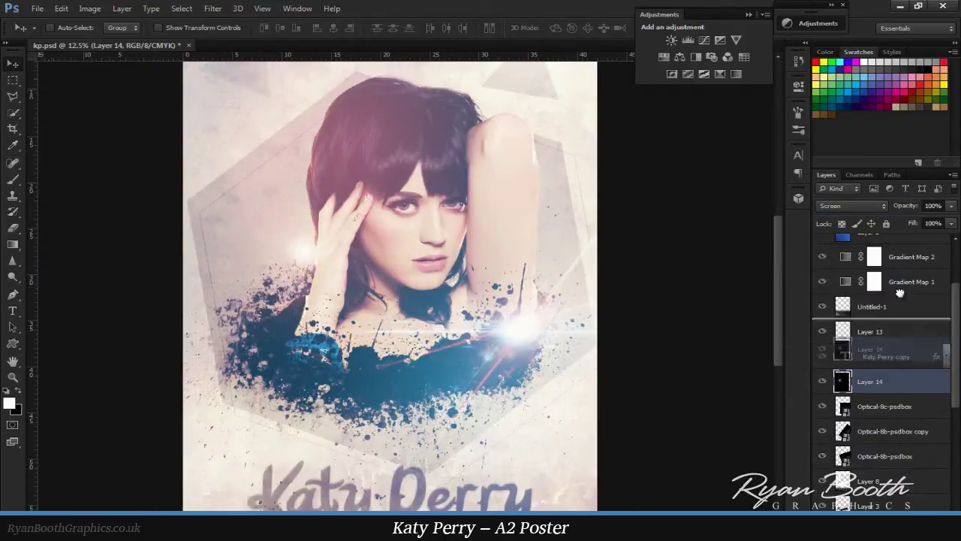
{"action": "left_click_drag", "start_coordinate": [900, 292], "coordinate": [900, 383]}
{"action": "left_click_drag", "start_coordinate": [526, 323], "coordinate": [578, 316]}
{"action": "key", "text": "ctrl+1"}
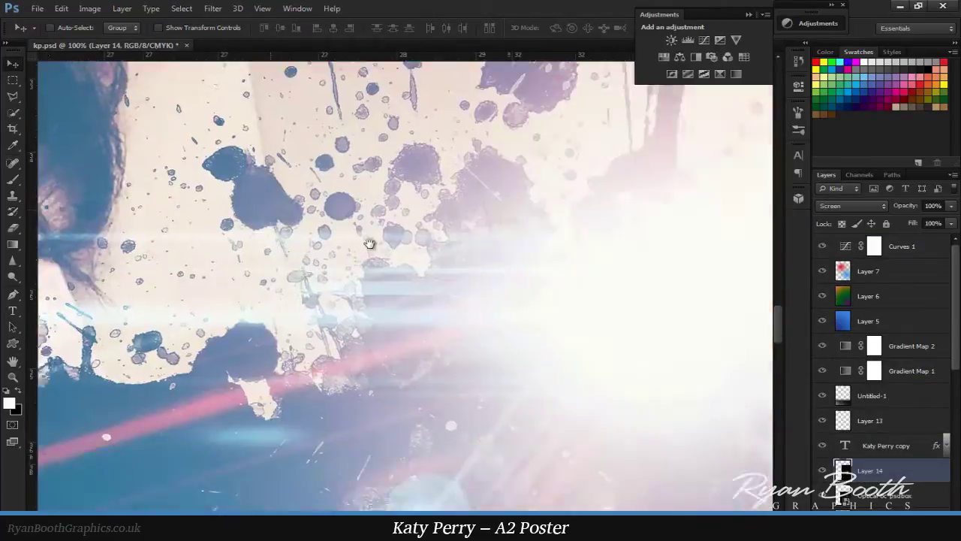
{"action": "key", "text": "ctrl+minus"}
{"action": "key", "text": "ctrl+minus"}
{"action": "key", "text": "ctrl+minus"}
{"action": "scroll", "coordinate": [292, 189], "scroll_direction": "up", "scroll_amount": 3}
{"action": "left_click_drag", "start_coordinate": [411, 301], "coordinate": [411, 304]}
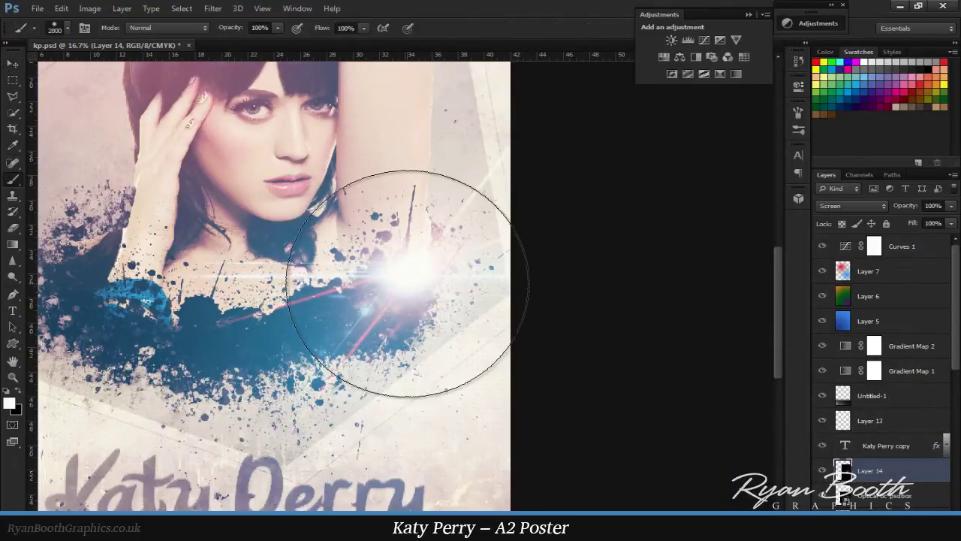
- Delete the Optical-8b-psdbox flare layer and its copy
{"action": "key", "text": "ctrl+minus"}
{"action": "key", "text": "ctrl+minus"}
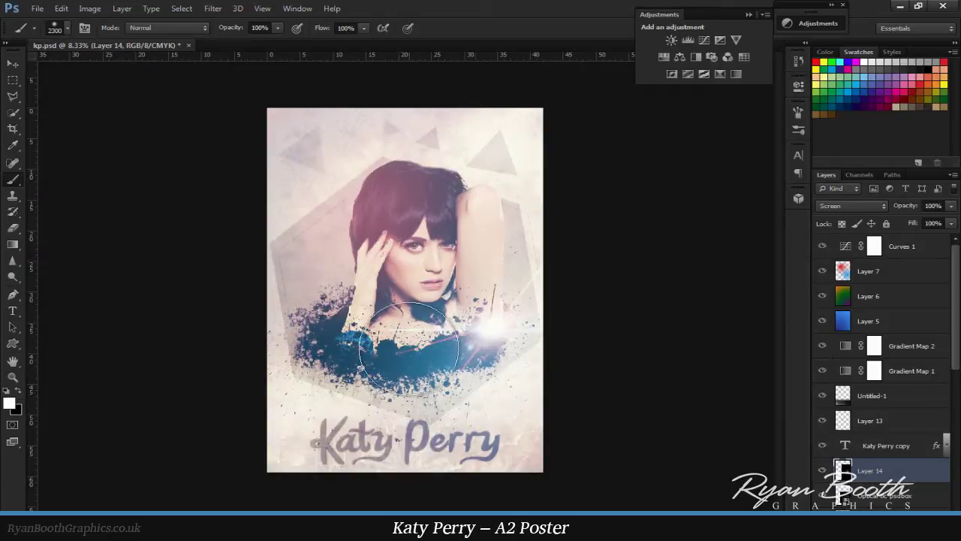
{"action": "scroll", "coordinate": [890, 428], "scroll_direction": "down", "scroll_amount": 2}
{"action": "left_click", "coordinate": [887, 470], "text": "shift"}
{"action": "left_click_drag", "start_coordinate": [541, 357], "coordinate": [504, 207]}
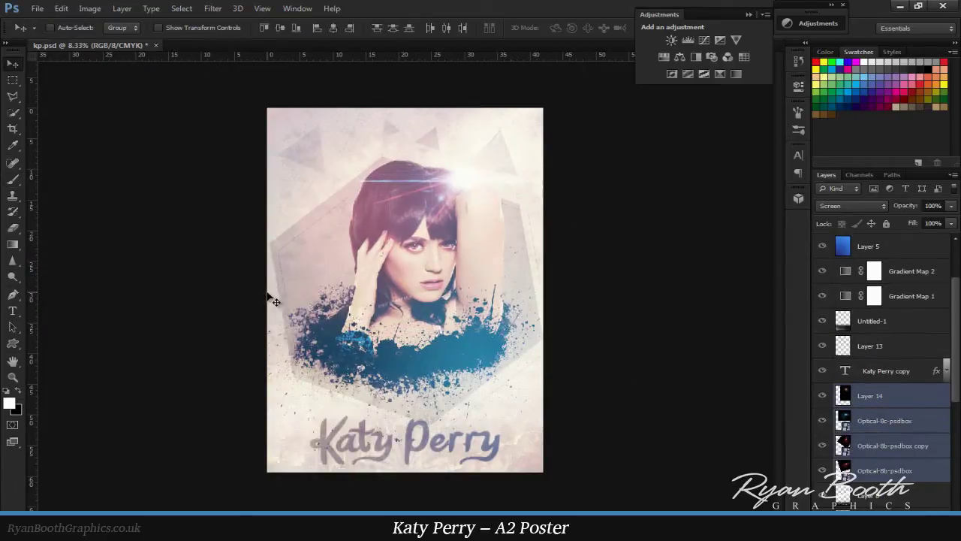
{"action": "left_click", "coordinate": [886, 471]}
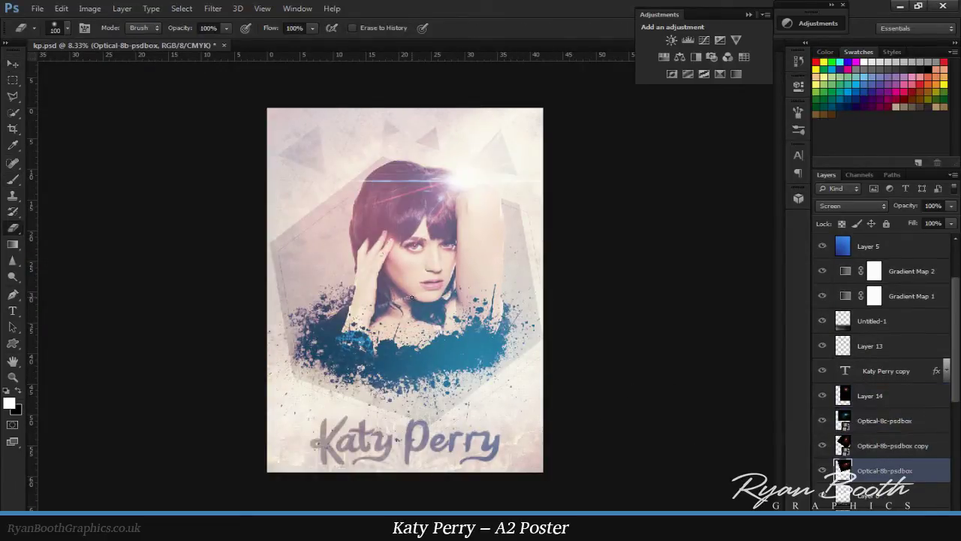
{"action": "key", "text": "v"}
{"action": "key", "text": "ctrl+plus"}
{"action": "left_click_drag", "start_coordinate": [551, 248], "coordinate": [515, 337]}
{"action": "left_click", "coordinate": [824, 448]}
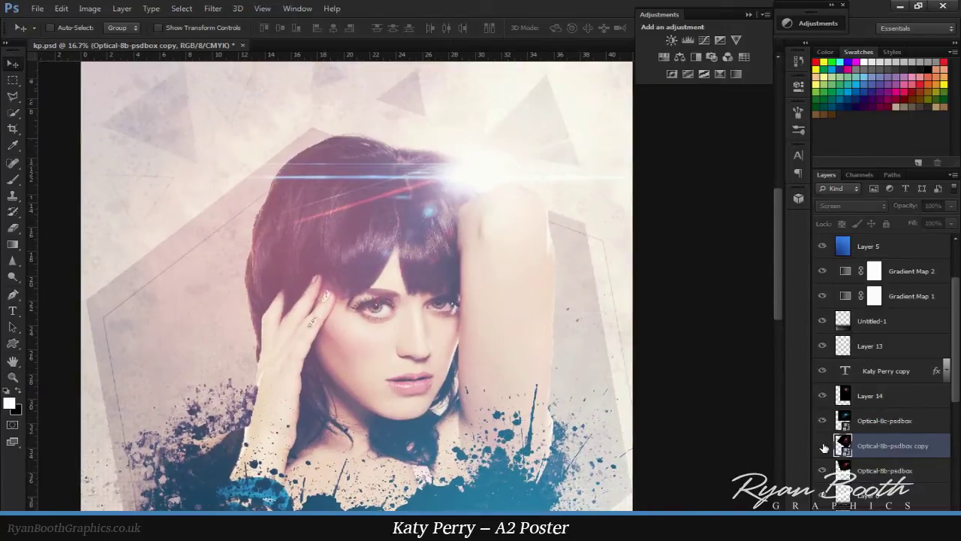
{"action": "left_click_drag", "start_coordinate": [823, 469], "coordinate": [918, 519]}
{"action": "left_click", "coordinate": [824, 444]}
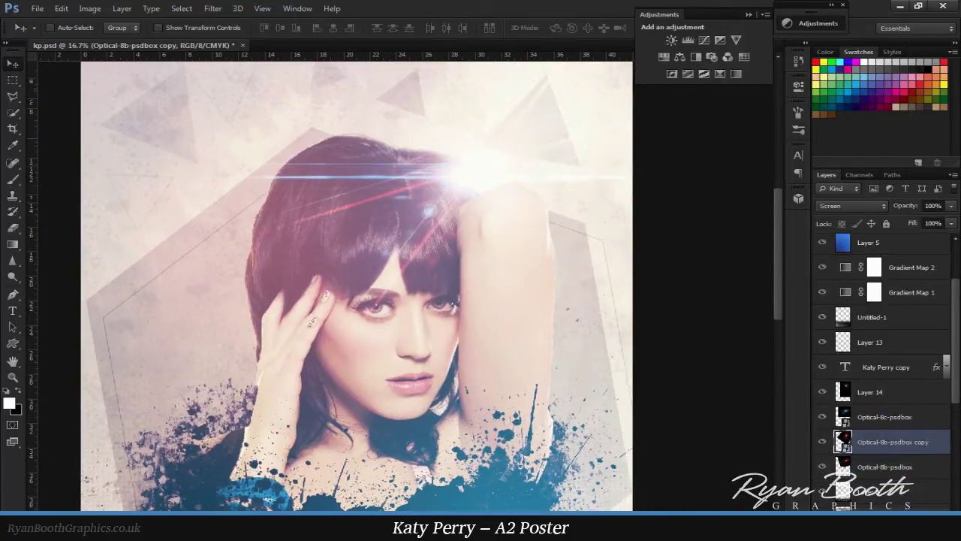
- Select all poster layers and group them into Group 1
{"action": "key", "text": "ctrl+minus"}
{"action": "key", "text": "ctrl+minus"}
{"action": "left_click", "coordinate": [946, 342]}
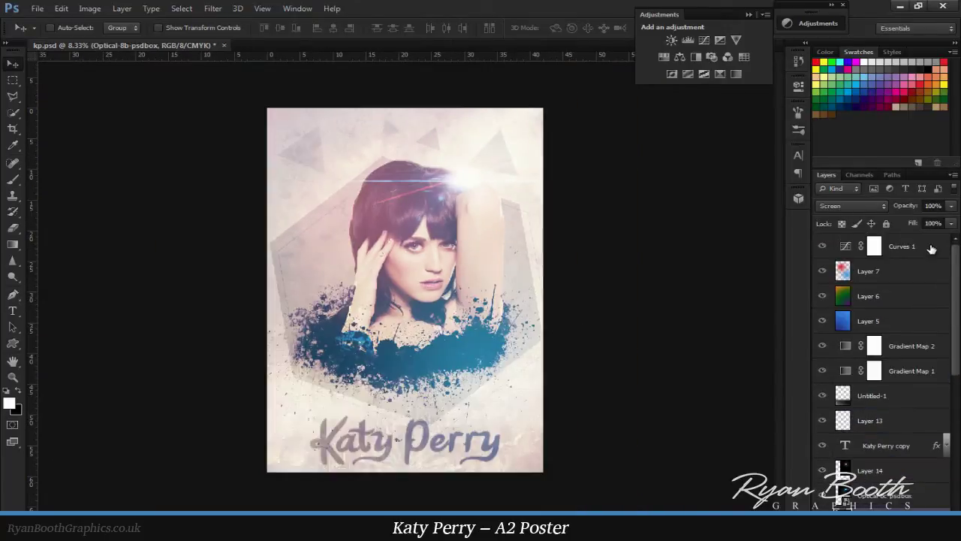
{"action": "key", "text": "ctrl+alt+a"}
{"action": "key", "text": "ctrl+g"}
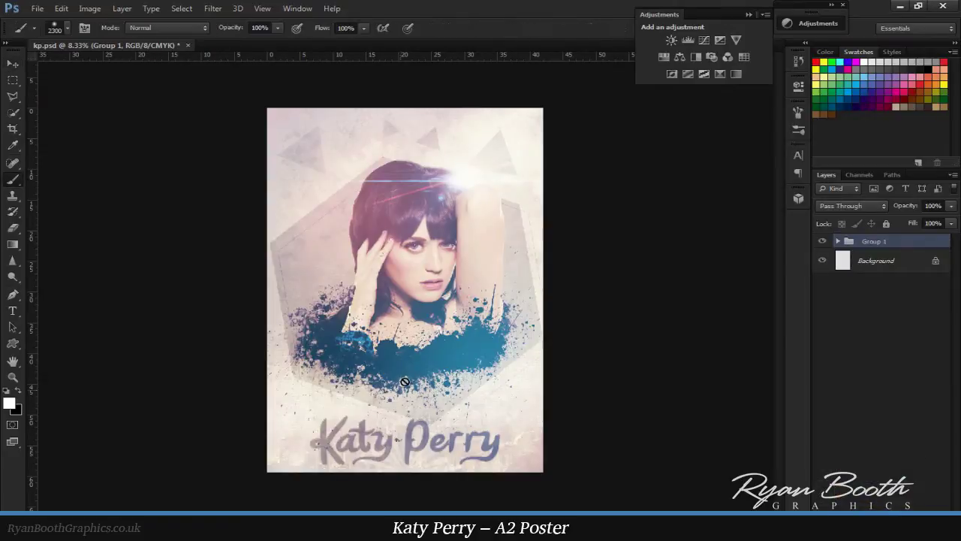
{"action": "mouse_move", "coordinate": [593, 284]}
{"action": "left_mouse_down"}
{"action": "mouse_move", "coordinate": [611, 419]}
{"action": "mouse_move", "coordinate": [523, 427]}
{"action": "left_mouse_up"}
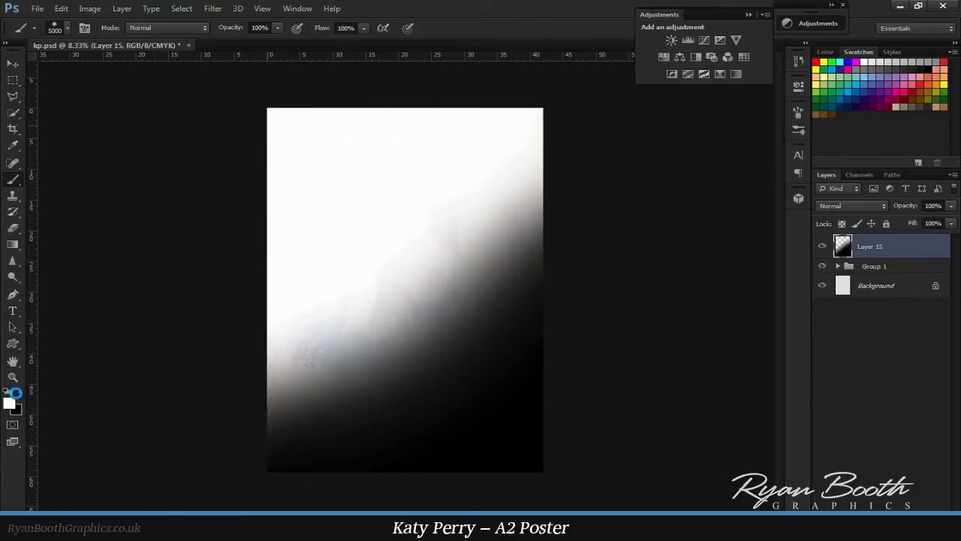
{"action": "left_click_drag", "start_coordinate": [538, 271], "coordinate": [226, 504]}
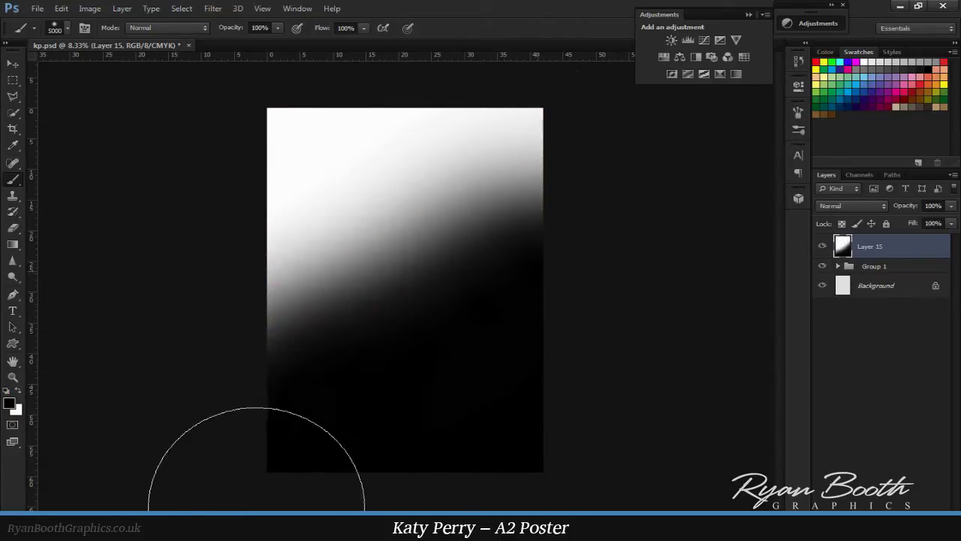
{"action": "left_click", "coordinate": [853, 206]}
{"action": "left_click", "coordinate": [831, 378]}
{"action": "left_click", "coordinate": [852, 206]}
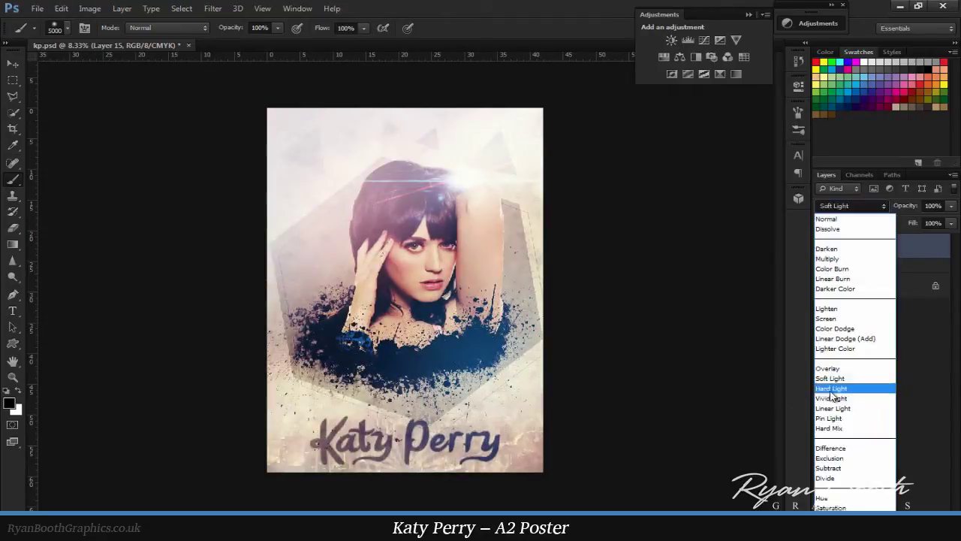
{"action": "left_click", "coordinate": [832, 391]}
{"action": "scroll", "coordinate": [856, 208], "scroll_direction": "down", "scroll_amount": 5}
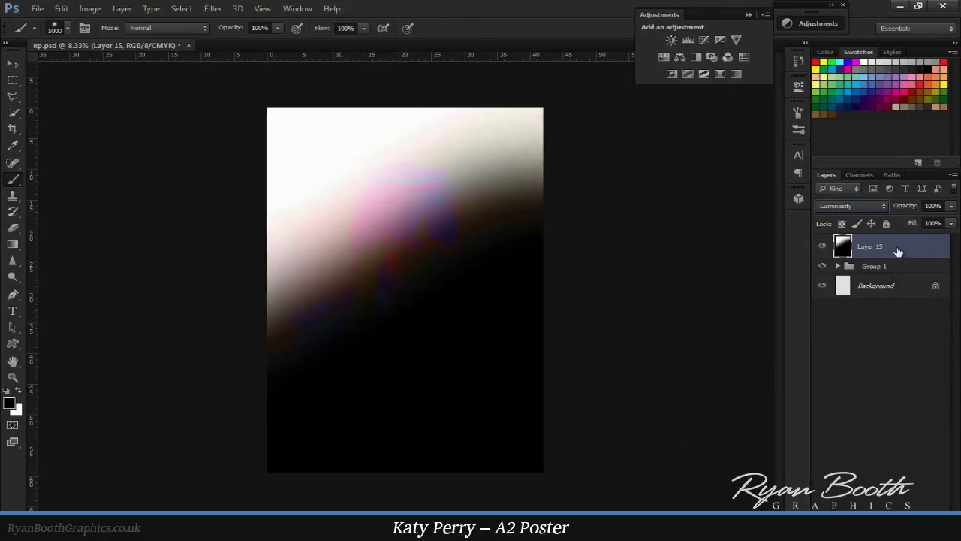
{"action": "key", "text": "Delete"}
{"action": "left_click", "coordinate": [837, 242]}
{"action": "scroll", "coordinate": [922, 260], "scroll_direction": "down", "scroll_amount": 10}
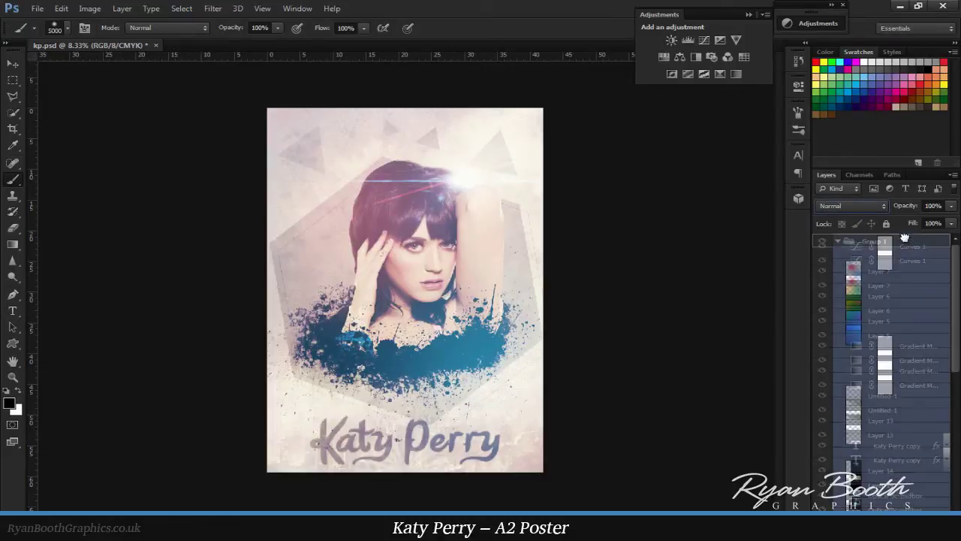
- Place the Optical-8b and Optical-7 flares above Layer 8, Optical-7 in Screen mode near the hair
{"action": "key", "text": "v"}
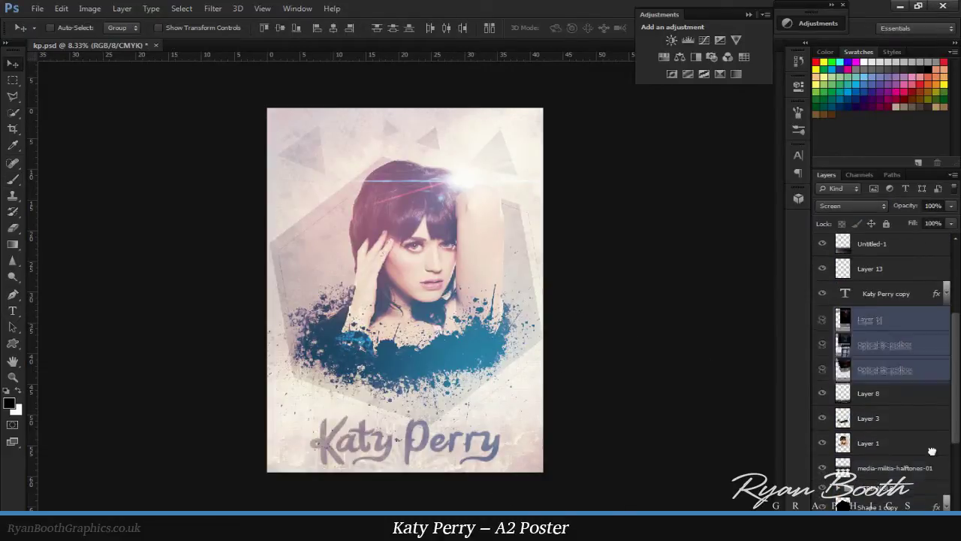
{"action": "left_click", "coordinate": [871, 302]}
{"action": "key", "text": "alt+Tab"}
{"action": "left_click_drag", "start_coordinate": [447, 266], "coordinate": [399, 343]}
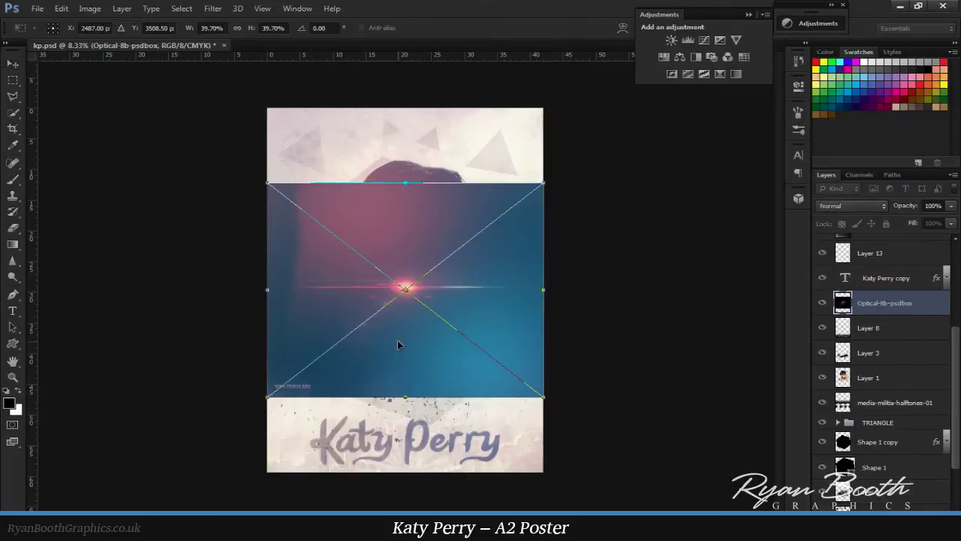
{"action": "key", "text": "alt+Tab"}
{"action": "left_click_drag", "start_coordinate": [372, 262], "coordinate": [406, 301]}
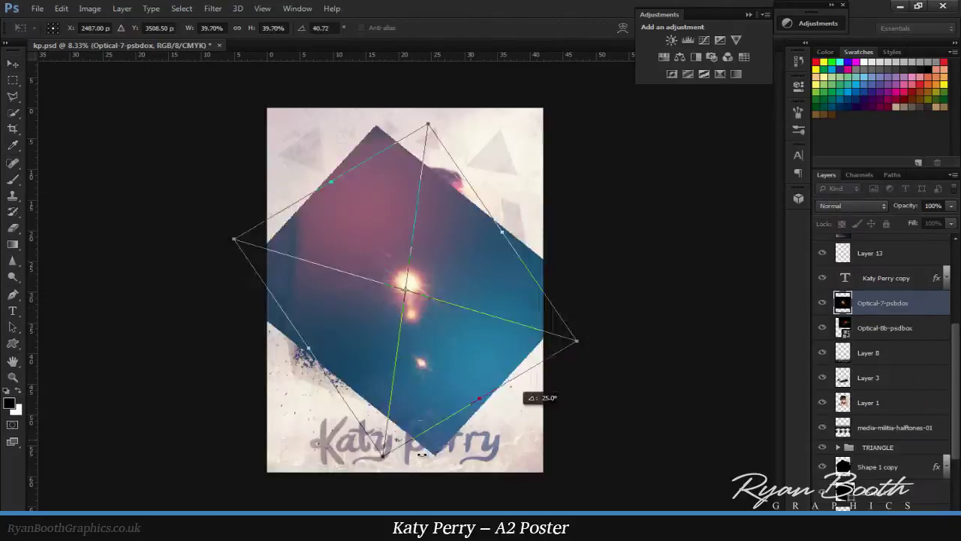
{"action": "key", "text": "Return"}
{"action": "key", "text": "alt+shift+s"}
{"action": "mouse_move", "coordinate": [475, 316]}
{"action": "left_mouse_down"}
{"action": "mouse_move", "coordinate": [514, 247]}
{"action": "mouse_move", "coordinate": [537, 254]}
{"action": "left_mouse_up"}
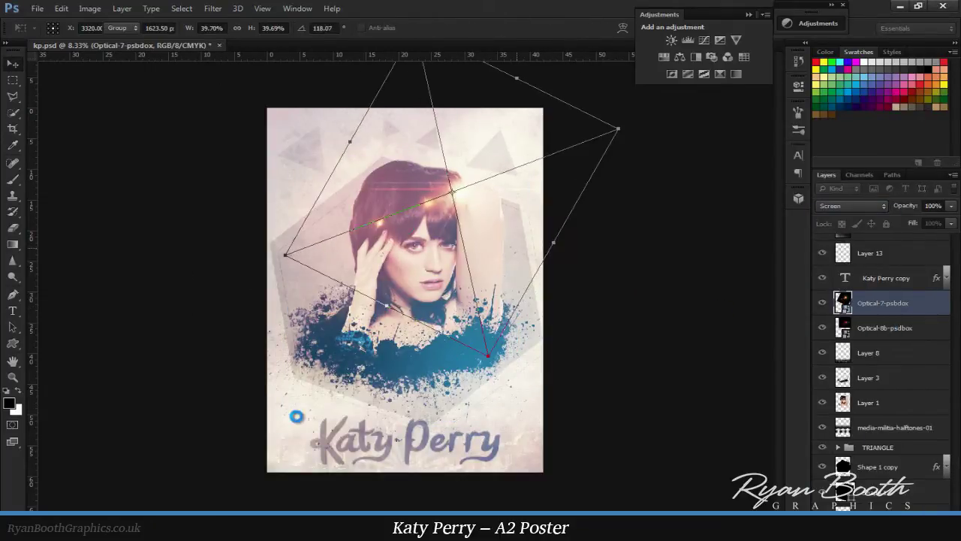
- Erase part of the Optical-7 flare and add the blue Optical-8c flare rotated about 38°
{"action": "key", "text": "e"}
{"action": "left_click", "coordinate": [473, 224]}
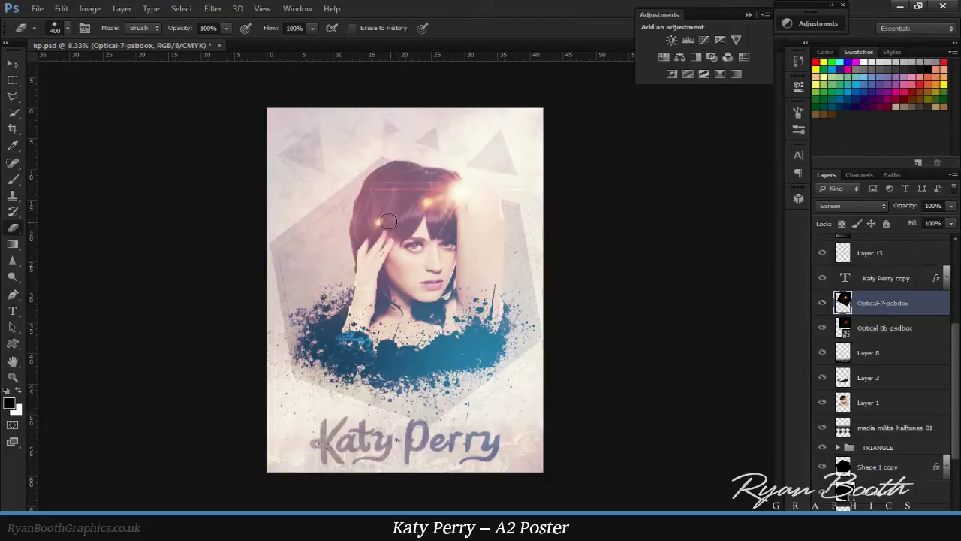
{"action": "key", "text": "alt+Tab"}
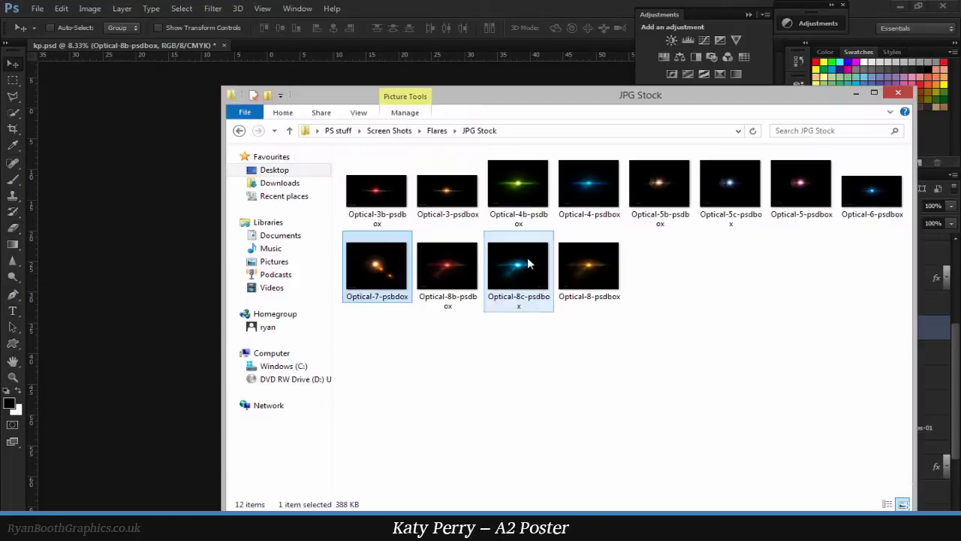
{"action": "left_click_drag", "start_coordinate": [519, 257], "coordinate": [425, 369]}
{"action": "left_click_drag", "start_coordinate": [489, 409], "coordinate": [611, 382]}
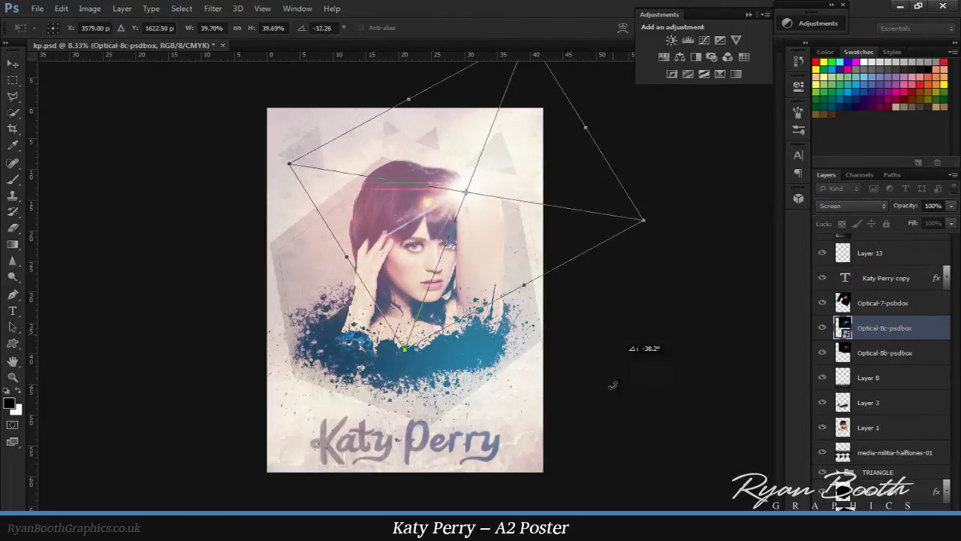
{"action": "key", "text": "Return"}
- Select the three flare layers and delete them
{"action": "key", "text": "ctrl+plus"}
{"action": "left_click", "coordinate": [886, 302], "text": "ctrl"}
{"action": "left_click", "coordinate": [886, 352], "text": "ctrl"}
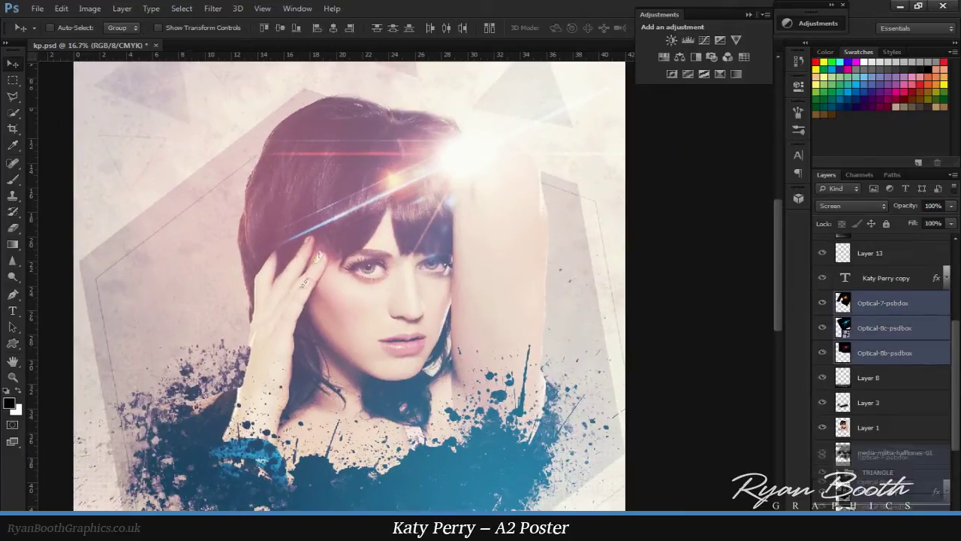
{"action": "key", "text": "Delete"}
{"action": "key", "text": "ctrl+minus"}
{"action": "key", "text": "m"}
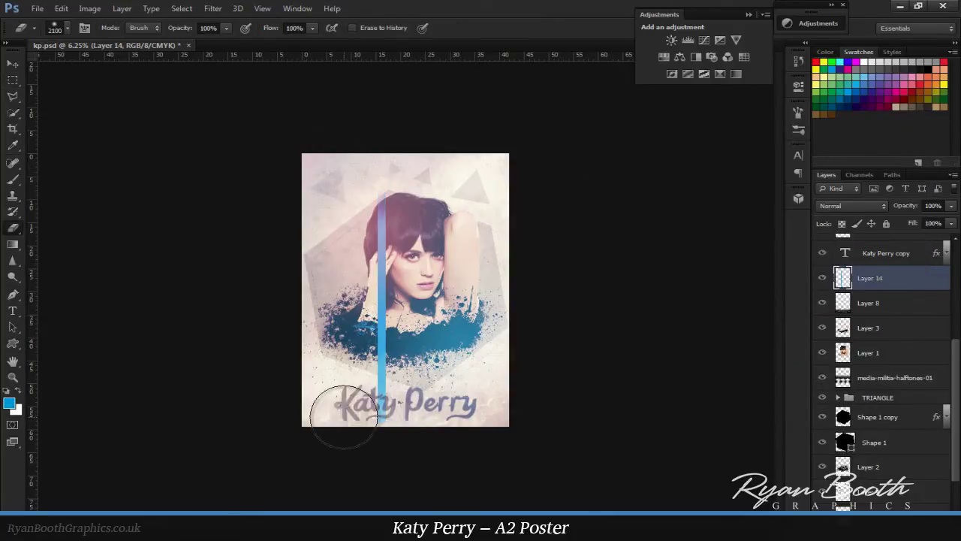
- Set eraser strength to 50%, move Layer 14 beneath Layer 1, and rotate the streak 45°
{"action": "key", "text": "5"}
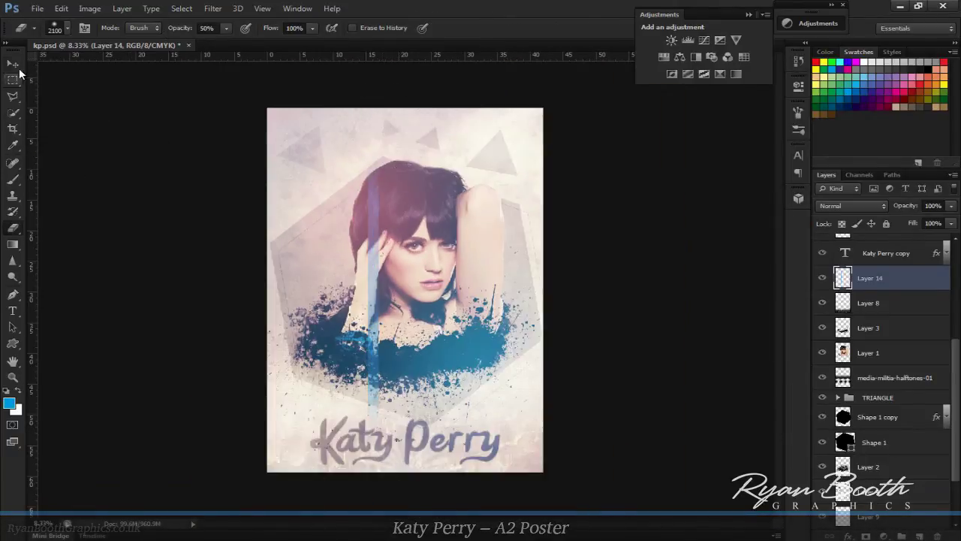
{"action": "left_click", "coordinate": [15, 64]}
{"action": "left_click_drag", "start_coordinate": [368, 247], "coordinate": [461, 257]}
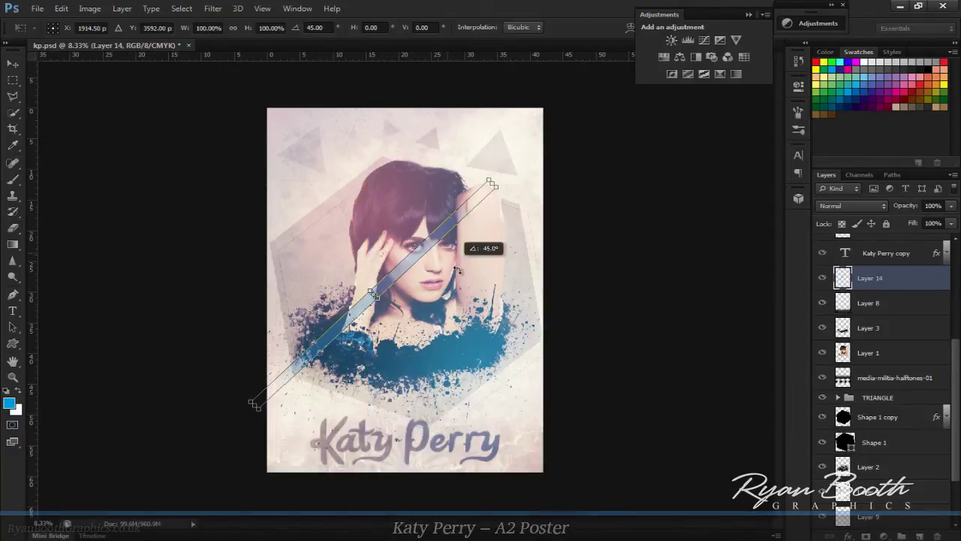
{"action": "key", "text": "ctrl+bracketleft"}
{"action": "key", "text": "ctrl+bracketleft"}
{"action": "key", "text": "ctrl+bracketleft"}
{"action": "left_click_drag", "start_coordinate": [563, 294], "coordinate": [570, 297]}
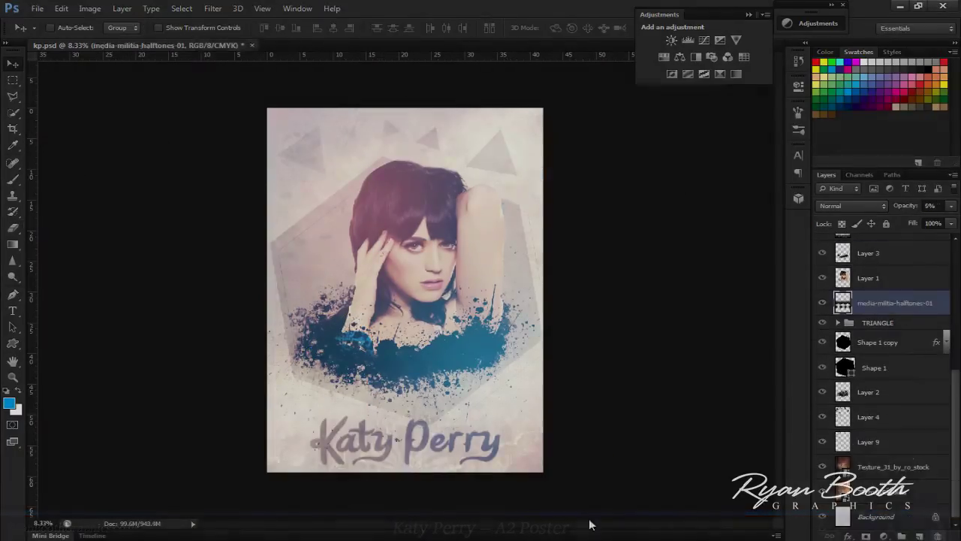